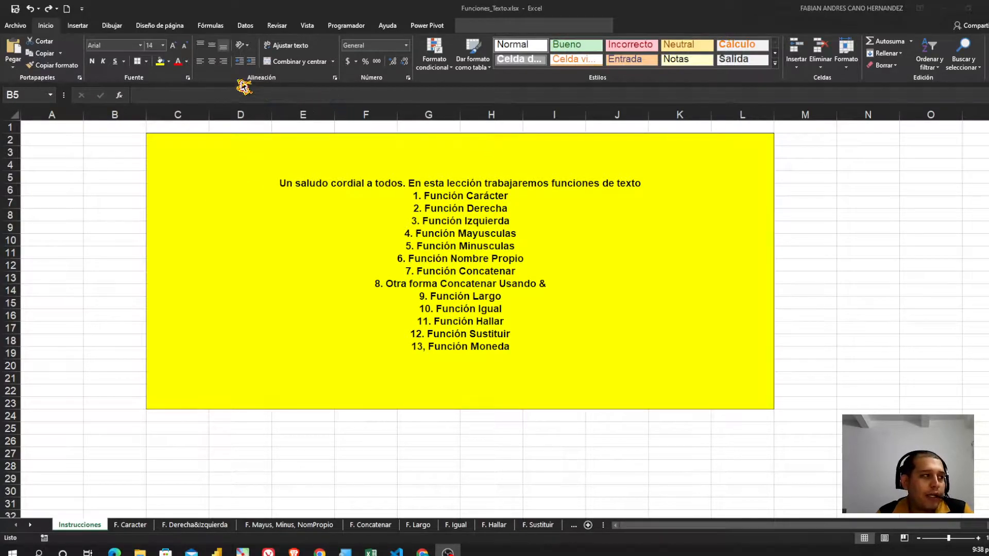
Show the Fórmulas ribbon and expand the Más funciones categories
left_click(215, 27)
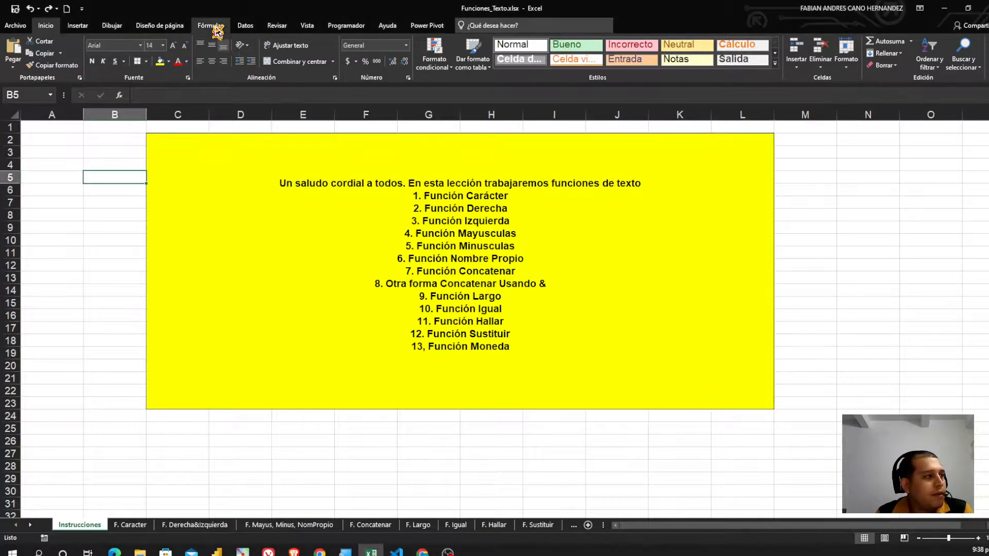
left_click(215, 27)
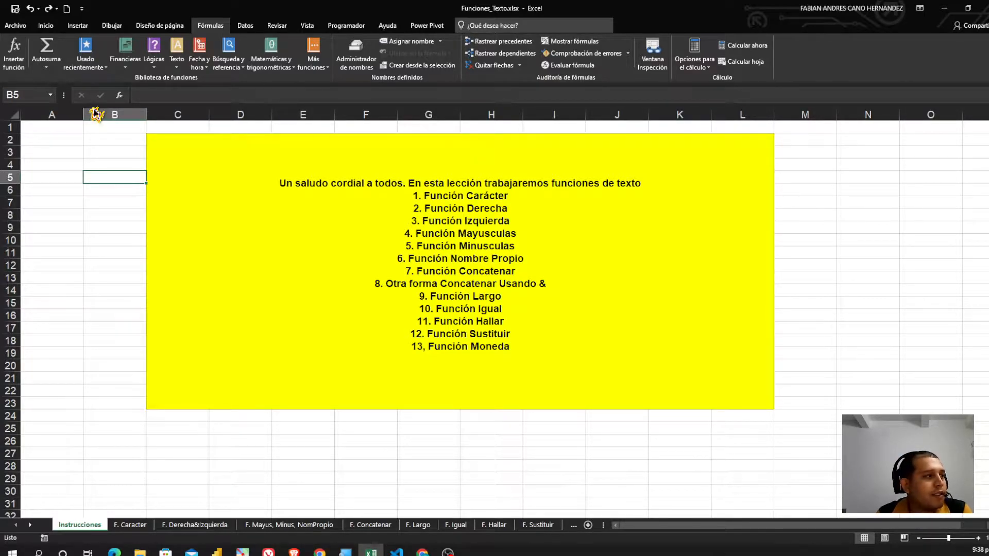
left_click(325, 73)
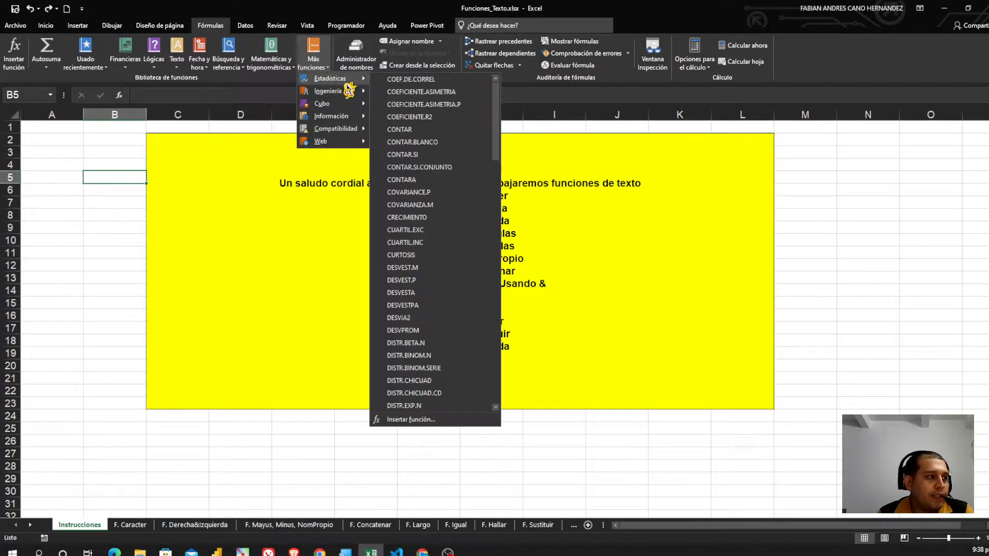
Browse the Fecha y hora, Búsqueda, Lógicas, Financieras and Texto function lists
mouse_move(349, 93)
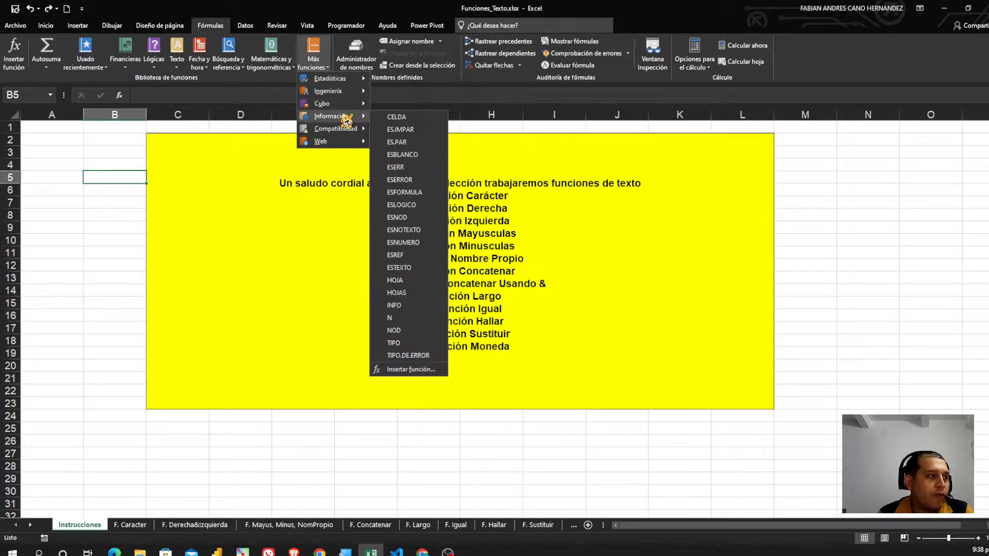
left_click(200, 63)
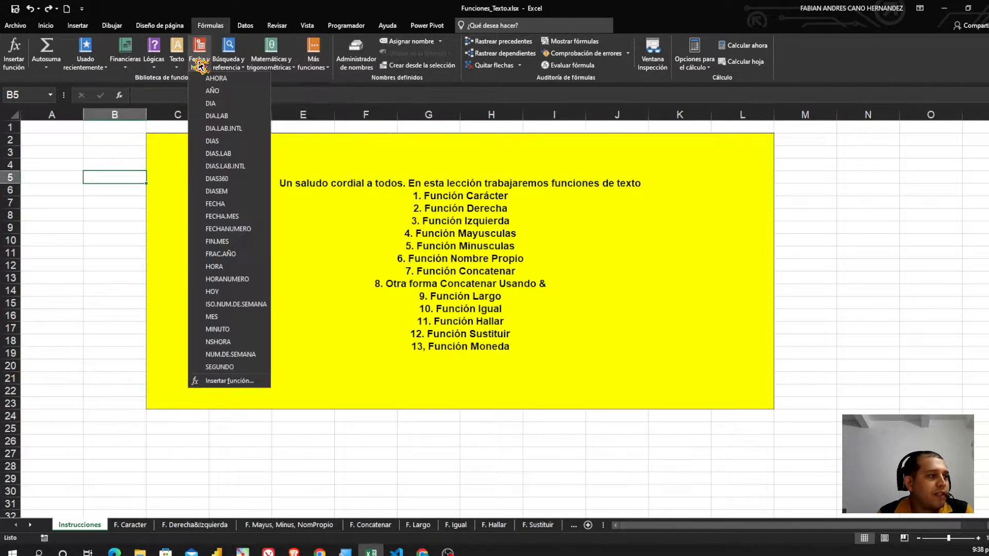
left_click(228, 64)
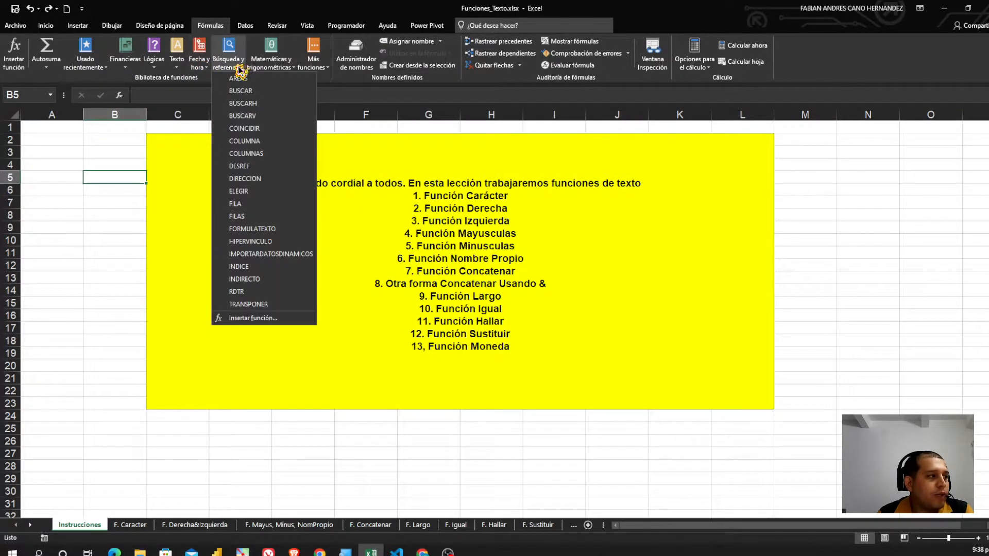
left_click(150, 68)
left_click(133, 70)
left_click(125, 63)
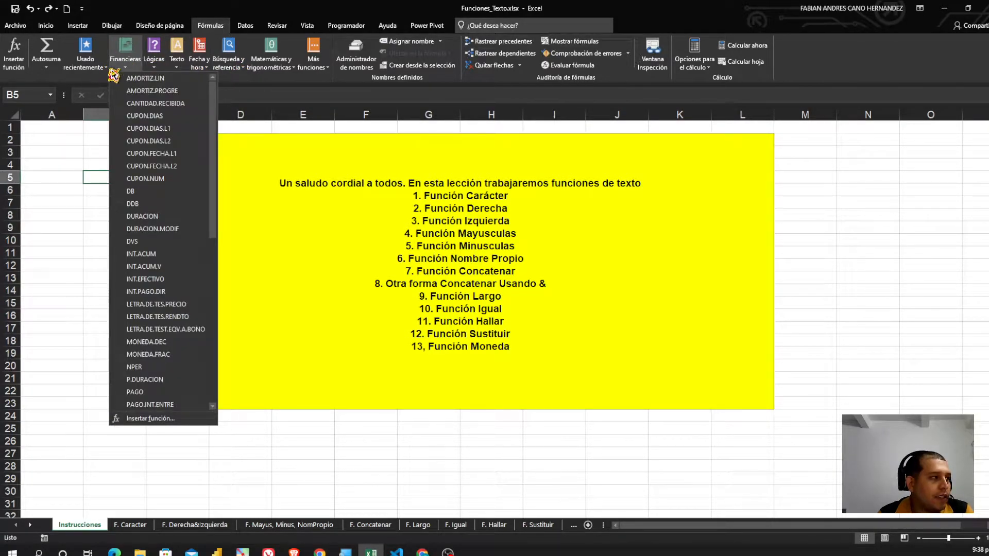
left_click(178, 69)
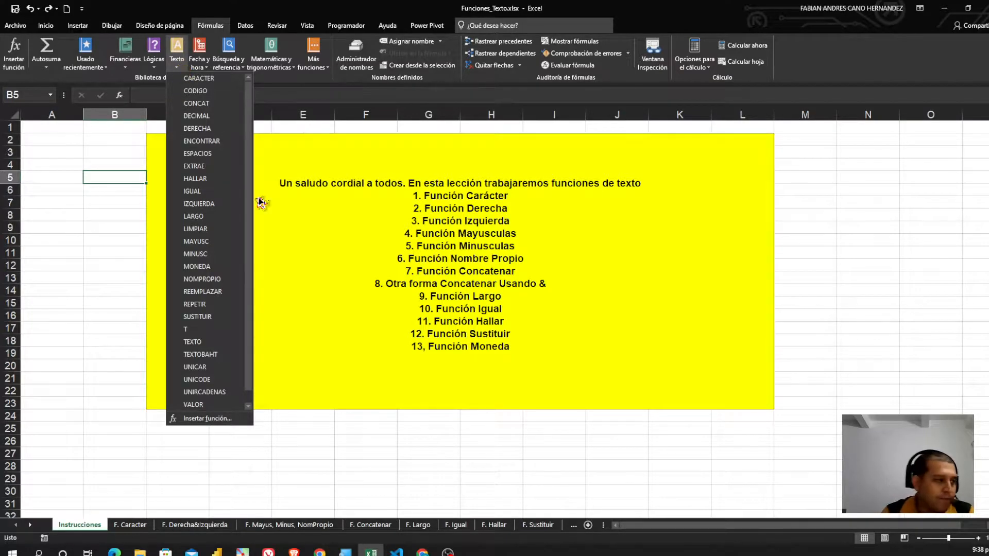
left_click(431, 441)
left_click(376, 364)
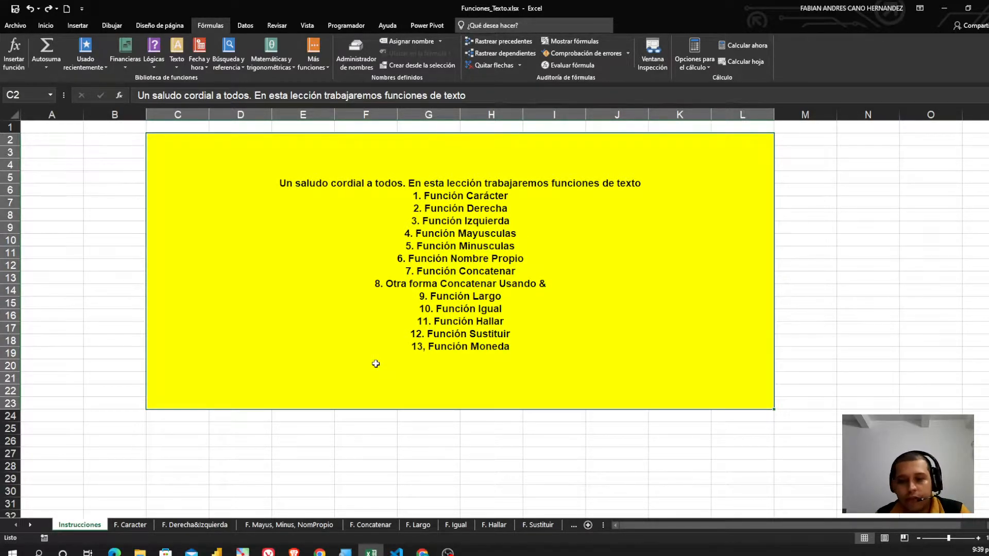
On the F. Caracter sheet, begin a formula with = in cell B2
left_click(136, 531)
left_click(155, 227)
left_click(119, 140)
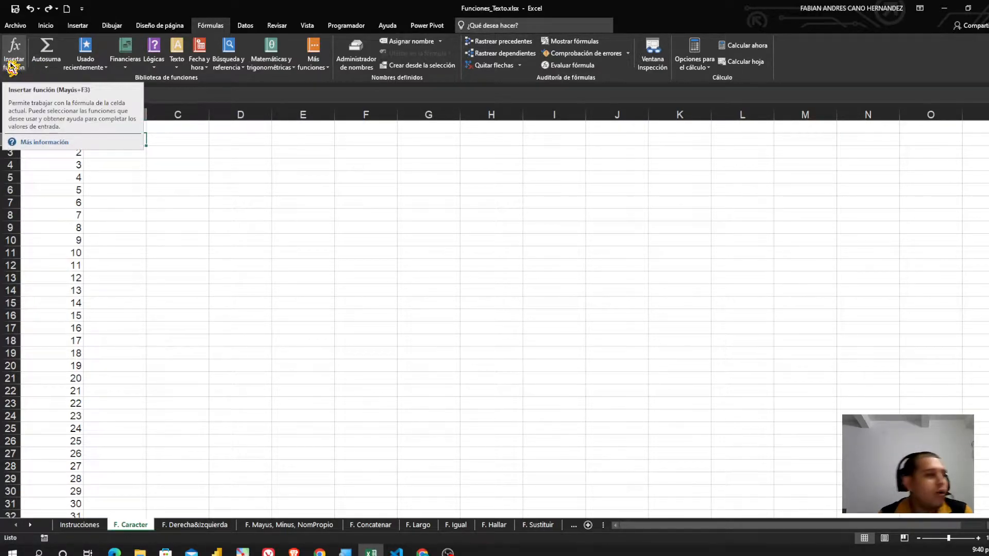
left_click(232, 163)
left_click(191, 139)
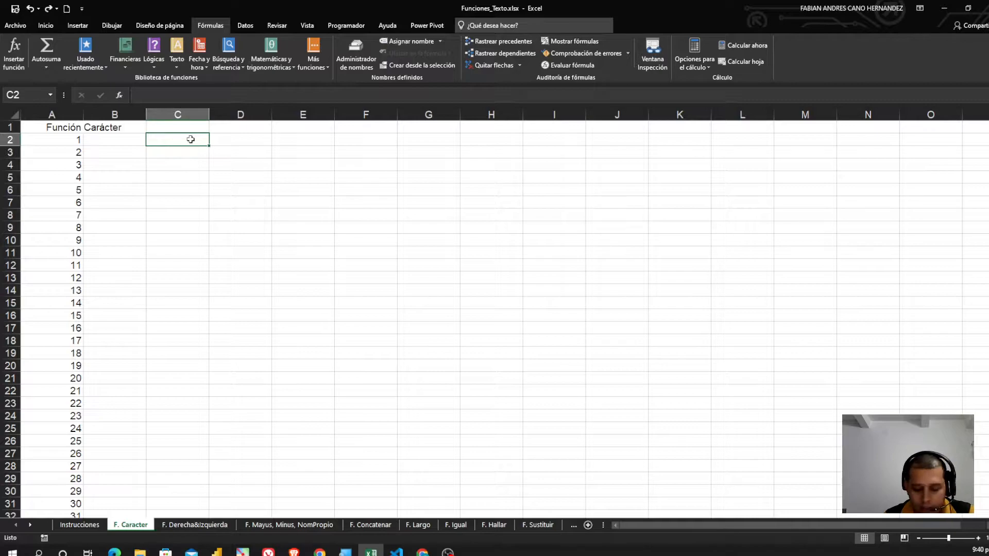
key("Left")
type("=")
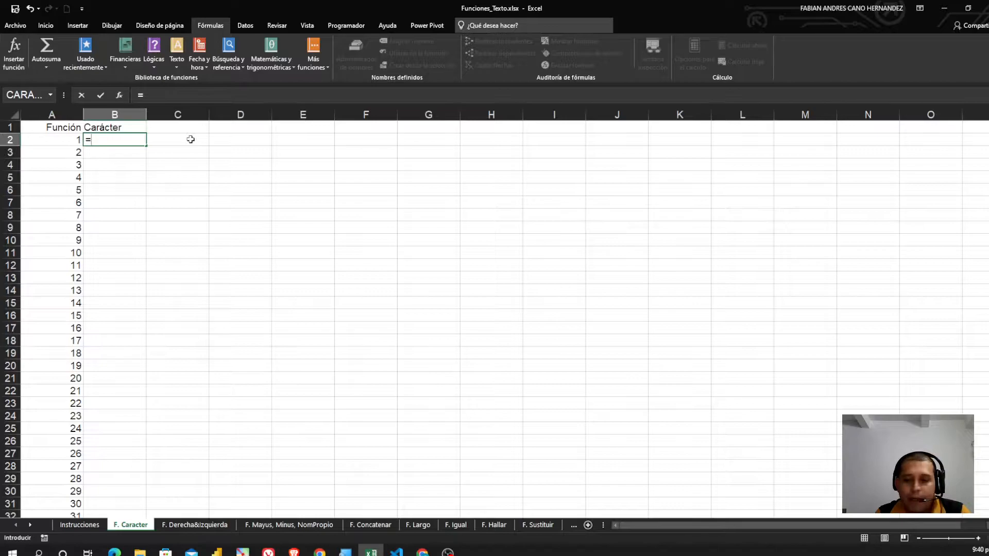
Enter CARACTER in B2 from autocomplete, cancel its argument dialog, then reinsert it from the Texto list
left_click(119, 96)
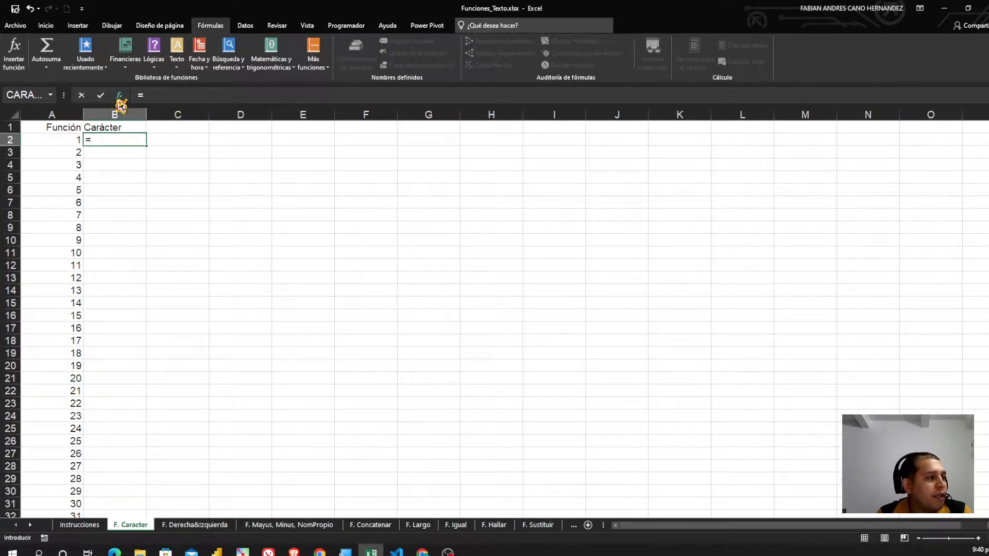
type("cara")
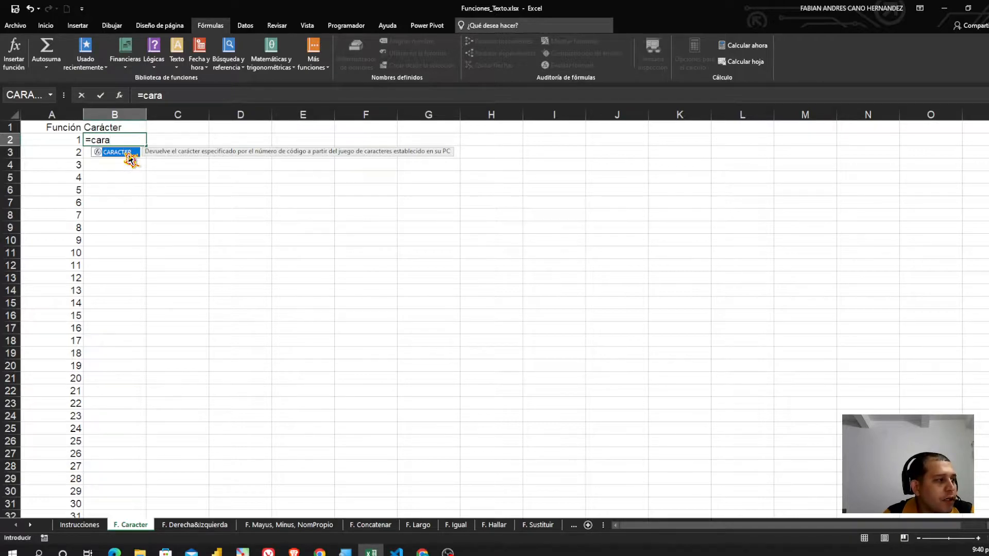
double_click(128, 152)
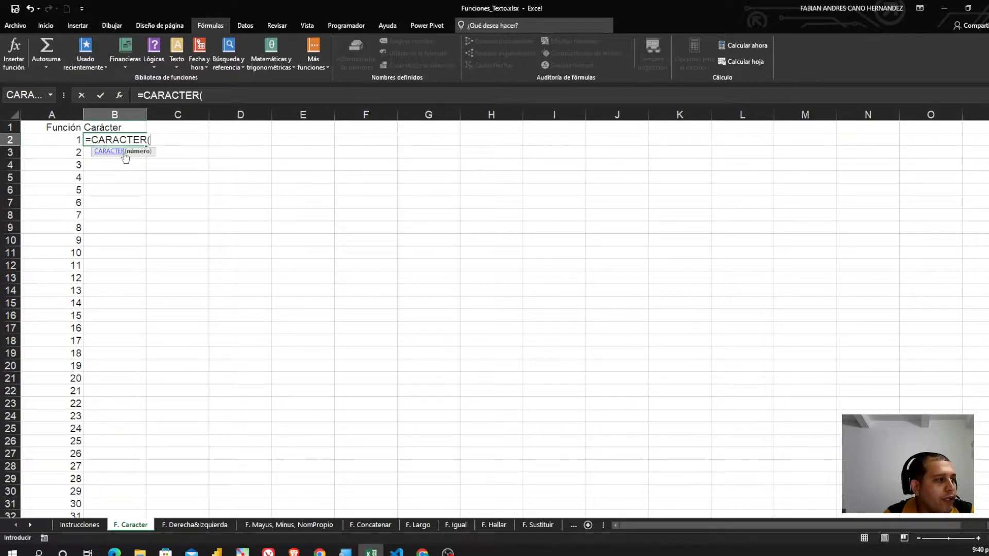
left_click(121, 97)
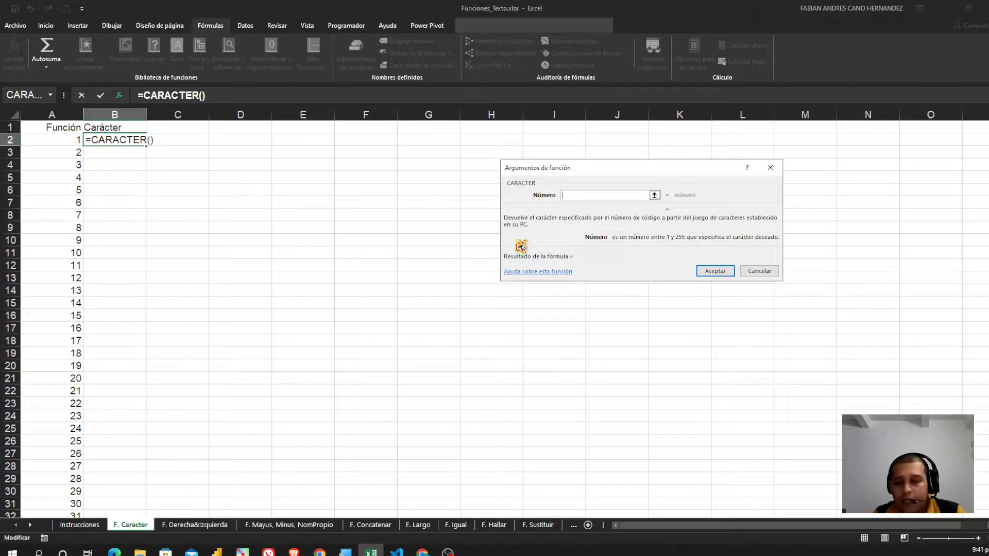
left_click(759, 272)
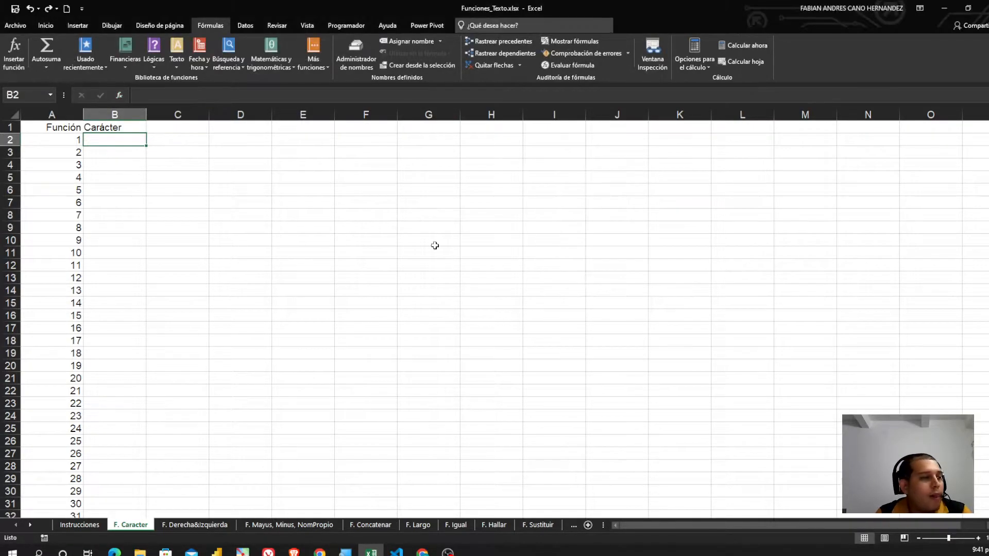
left_click(177, 61)
left_click(226, 78)
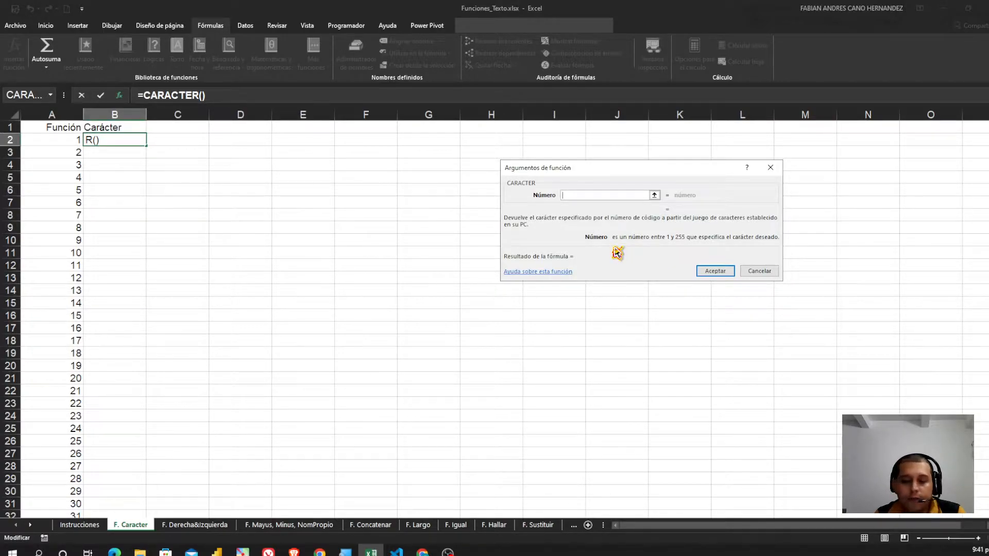
Enter =CARACTER(A2) in B2 and return to B2 to see the result
left_click(758, 271)
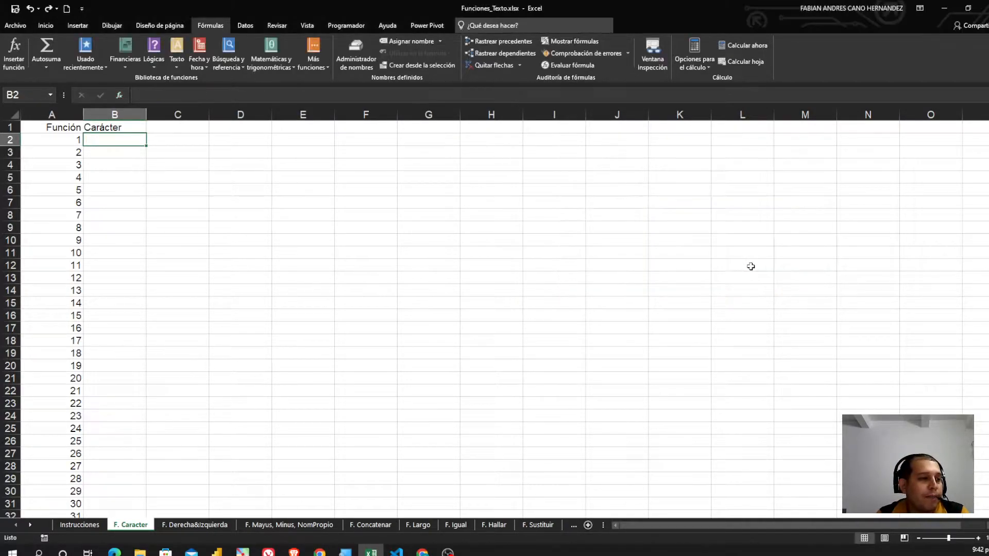
type("=")
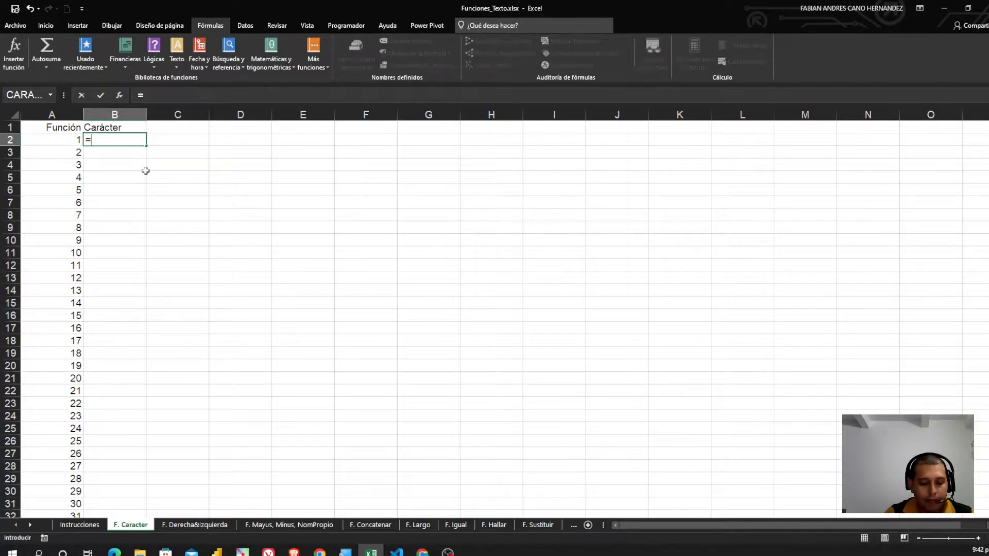
type("carac")
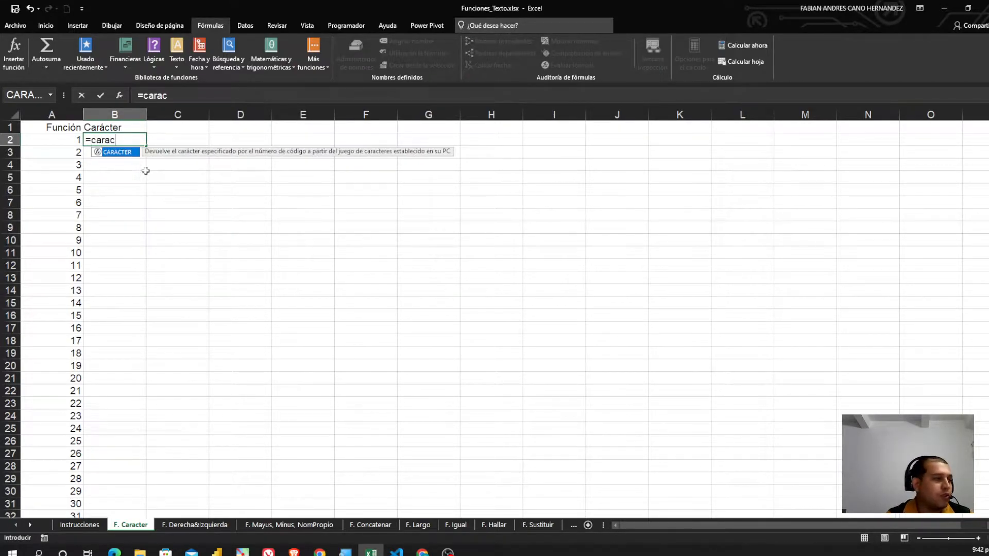
double_click(126, 152)
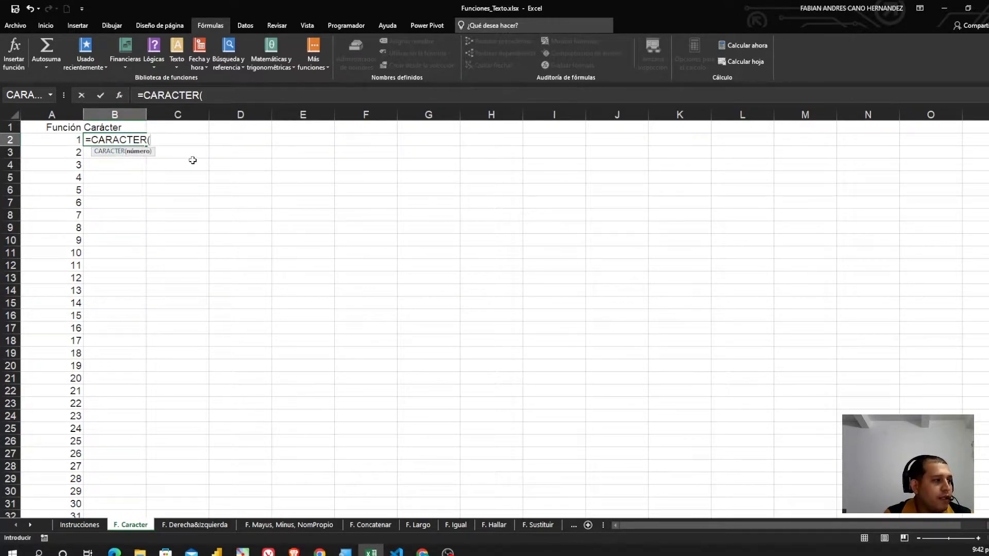
left_click(56, 141)
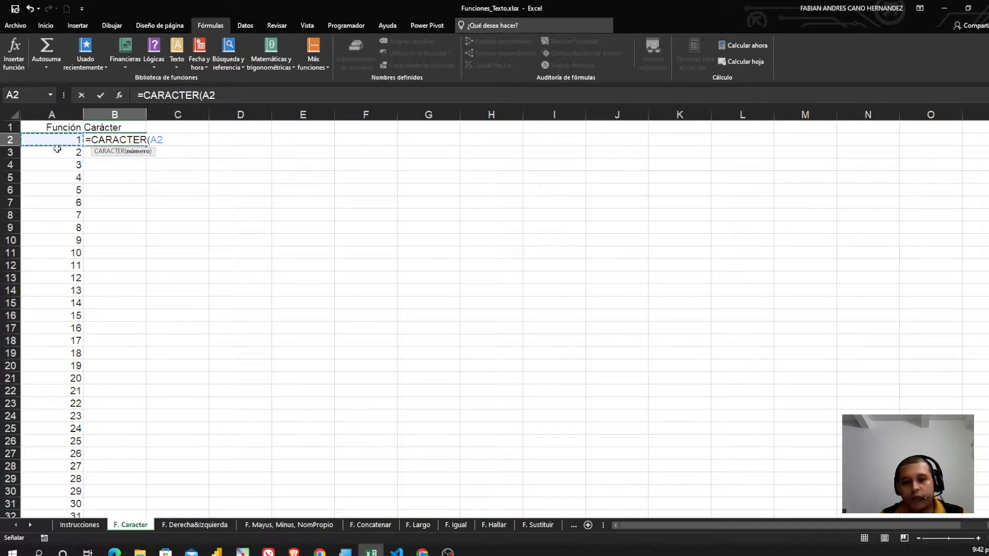
key("Return")
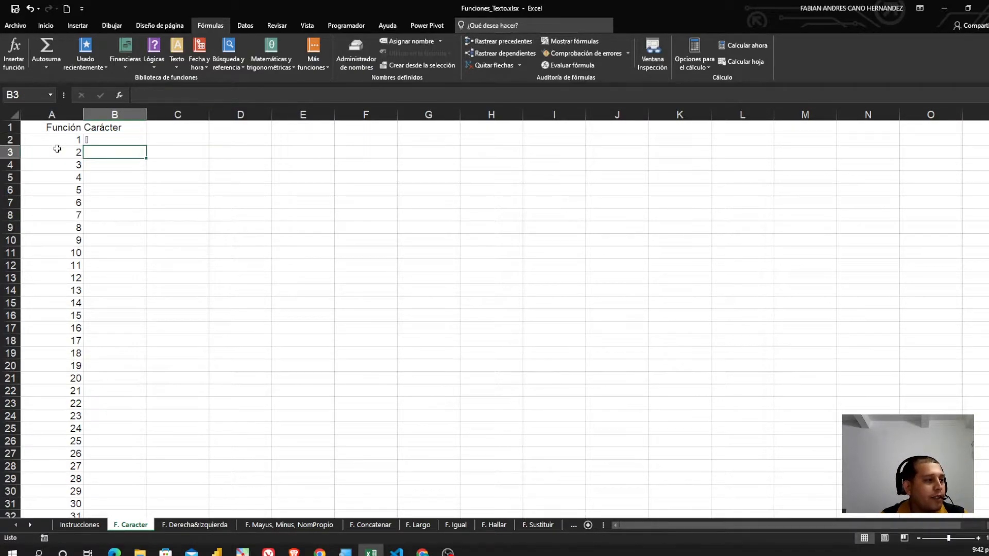
key("Up")
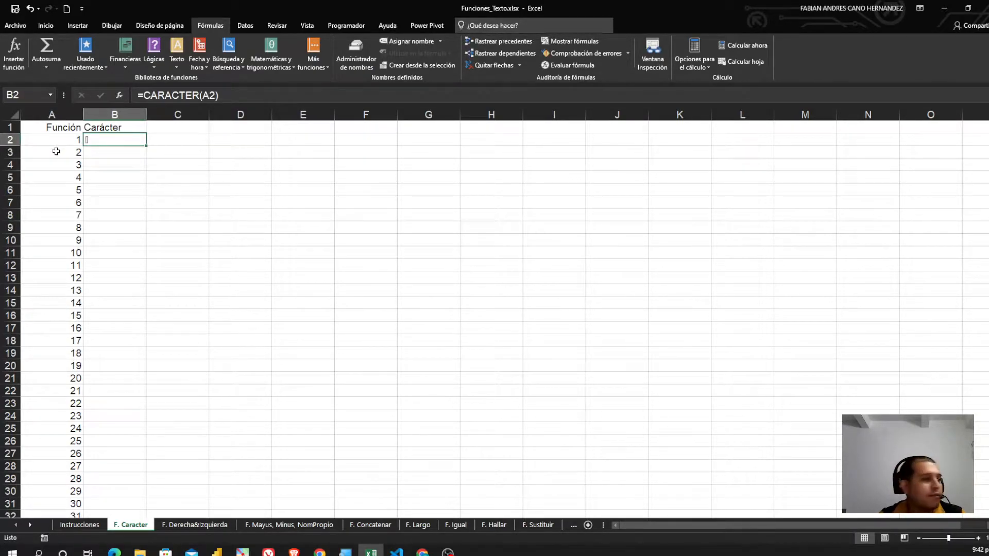
double_click(149, 148)
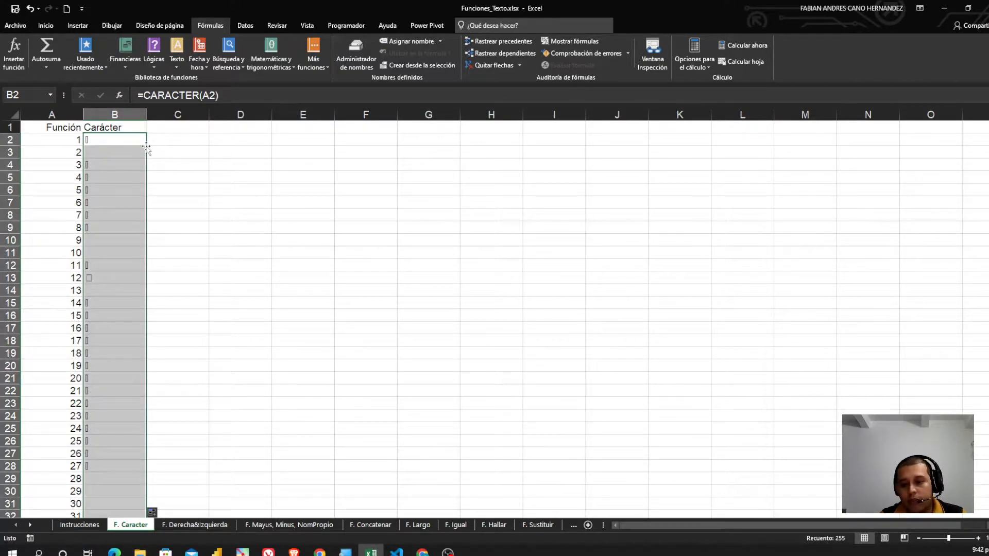
scroll(146, 148, "down", 1)
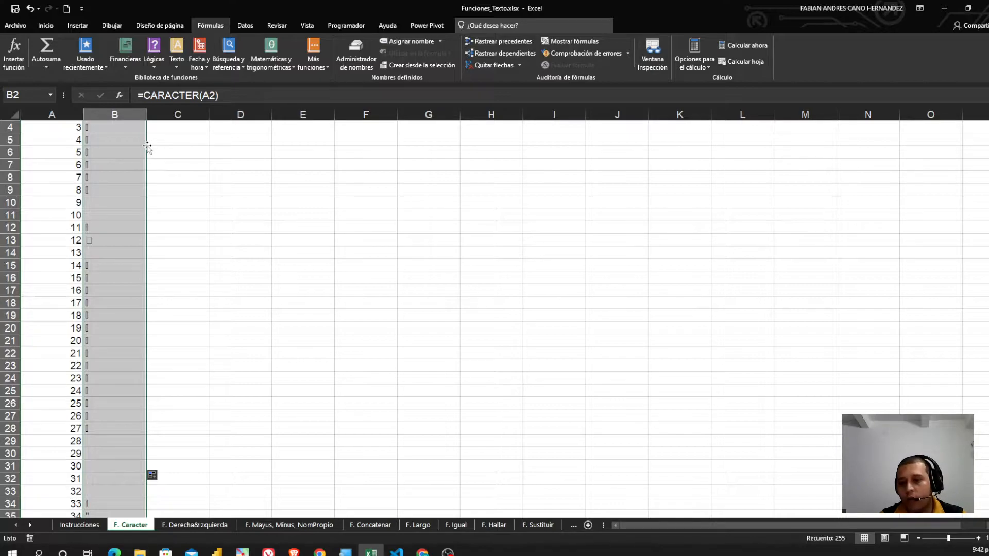
scroll(147, 149, "down", 9)
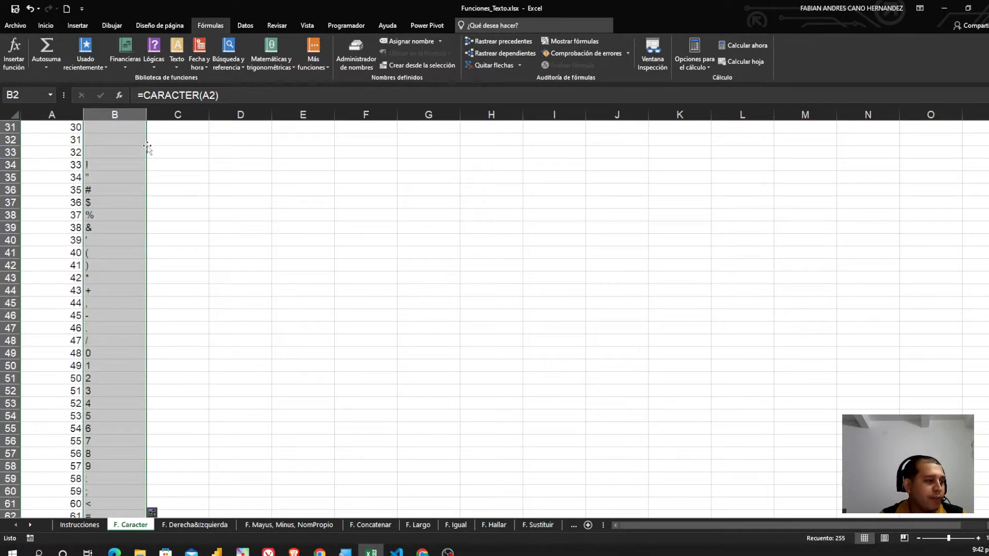
left_click(158, 208)
scroll(157, 208, "down", 2)
scroll(156, 209, "down", 2)
left_click_drag(122, 203, 113, 314)
scroll(112, 313, "down", 5)
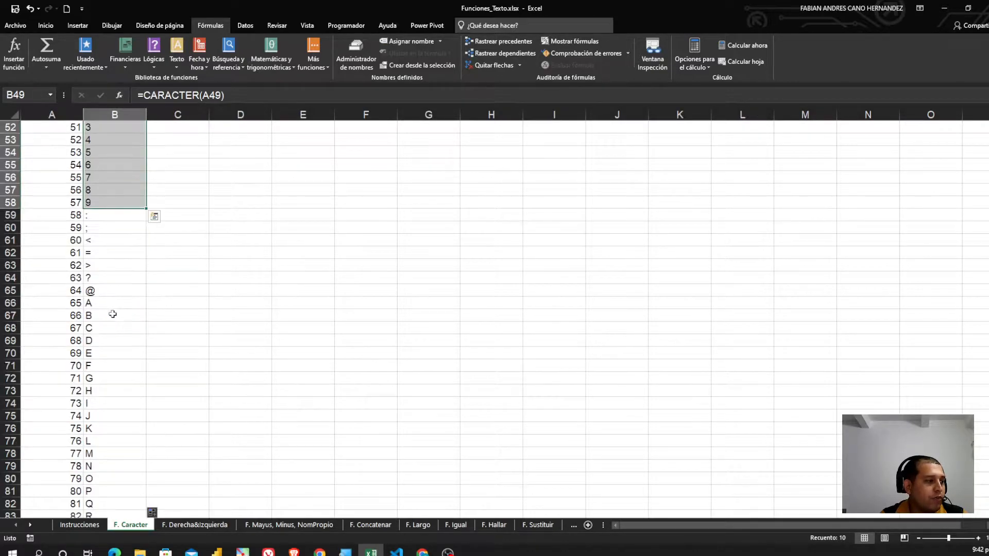
left_click_drag(88, 229, 118, 347)
scroll(118, 347, "down", 13)
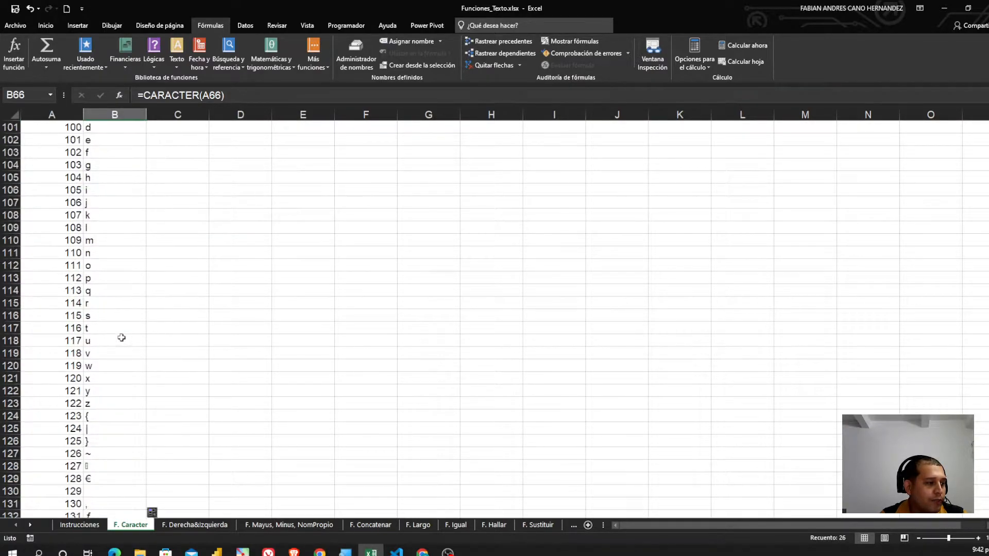
scroll(114, 319, "down", 5)
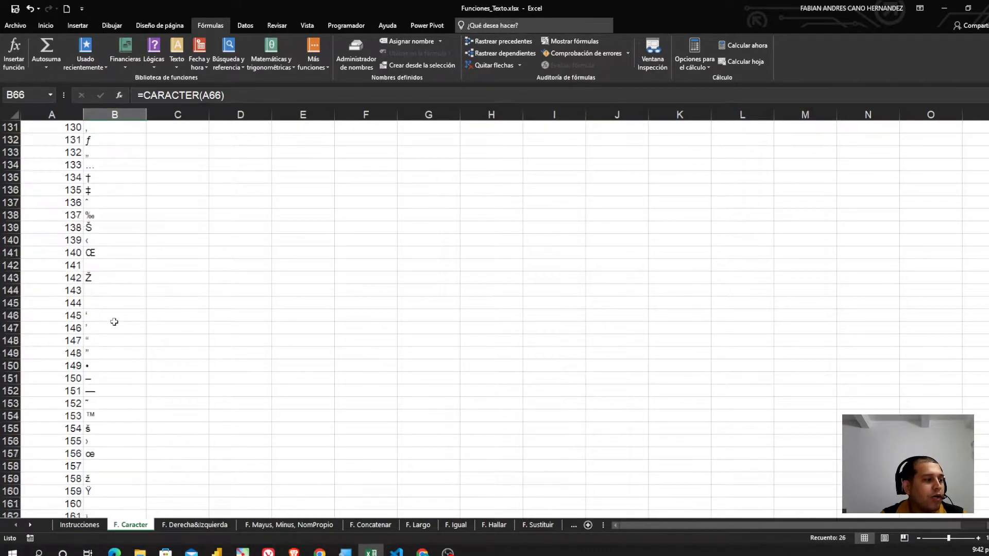
scroll(114, 321, "down", 8)
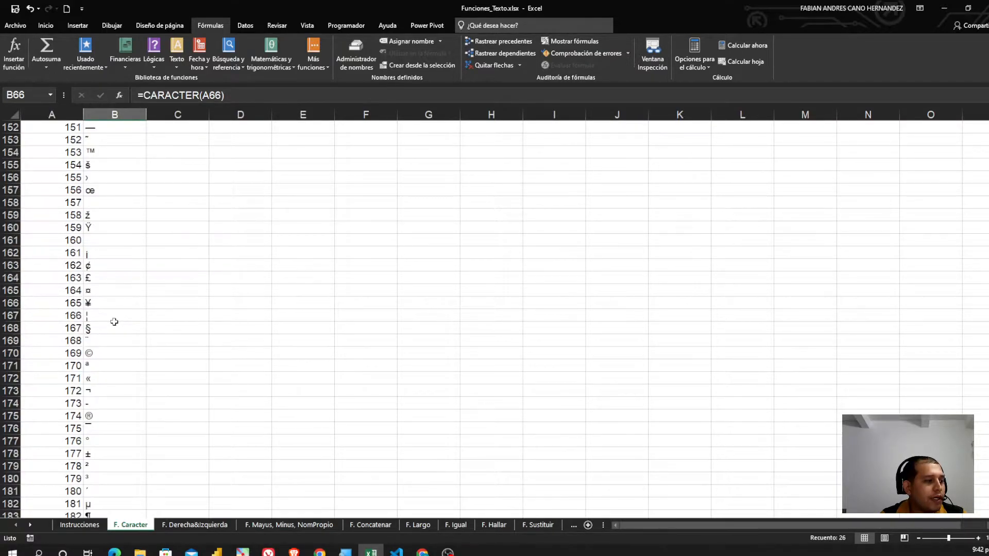
scroll(114, 321, "down", 10)
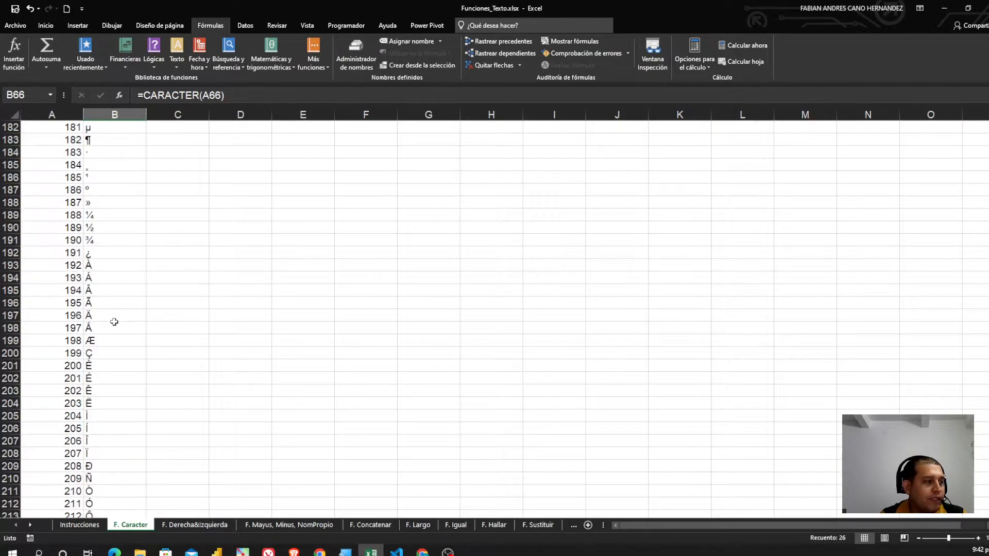
scroll(114, 321, "down", 3)
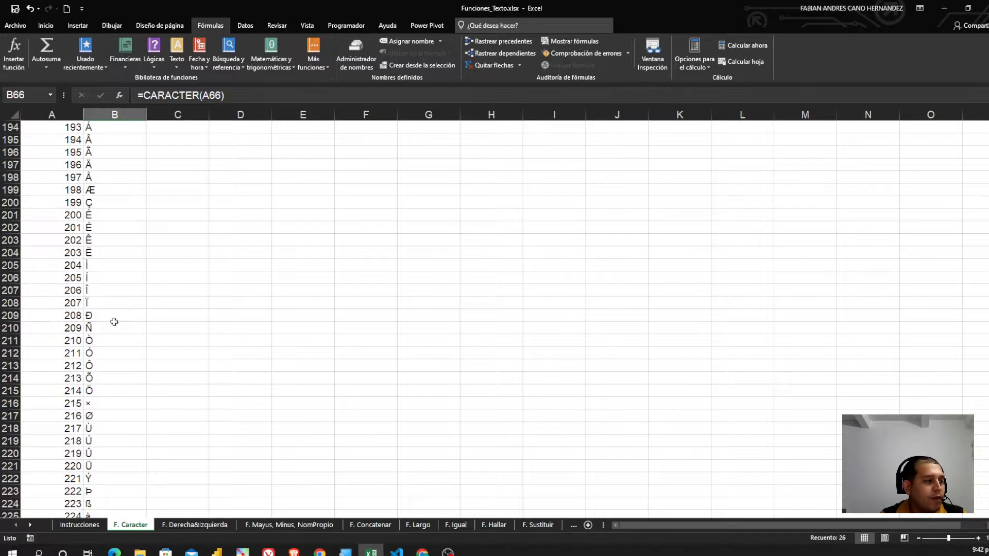
scroll(113, 322, "down", 7)
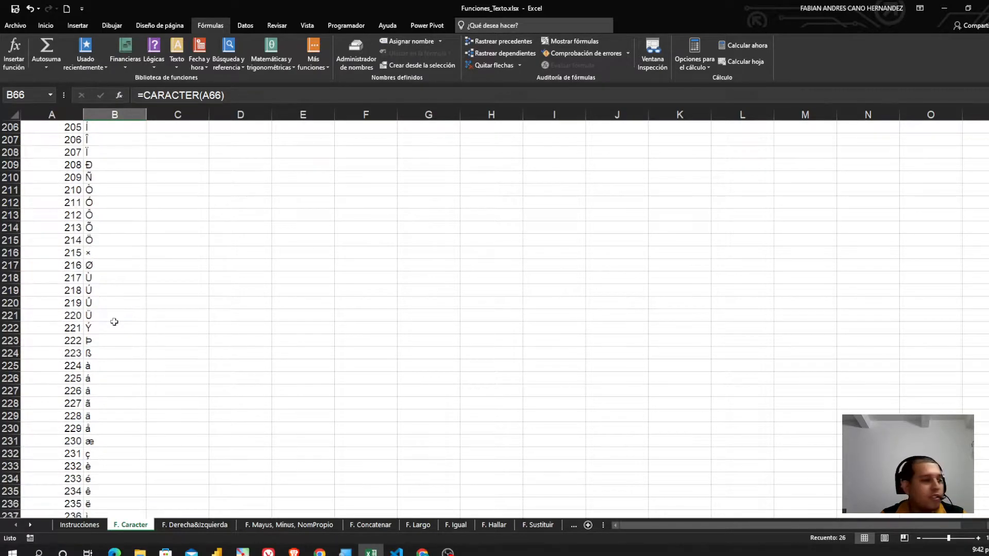
scroll(113, 322, "down", 6)
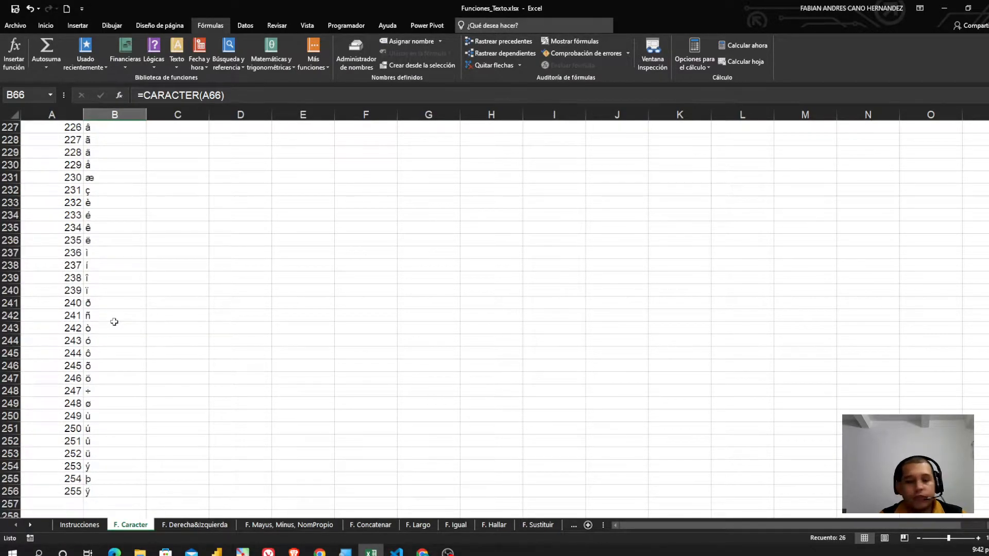
left_click(93, 389)
left_click(93, 378)
scroll(127, 358, "up", 6)
scroll(127, 358, "up", 20)
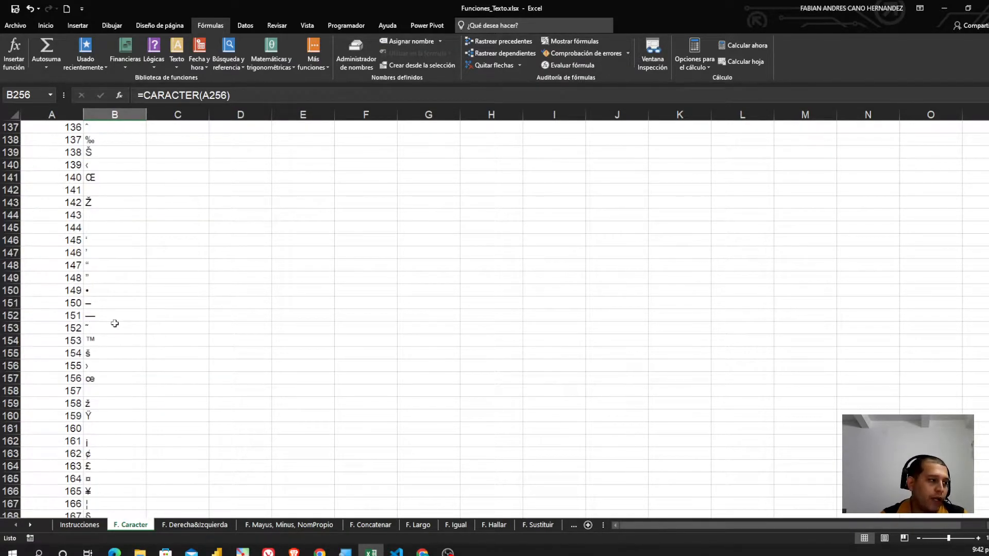
scroll(104, 328, "up", 17)
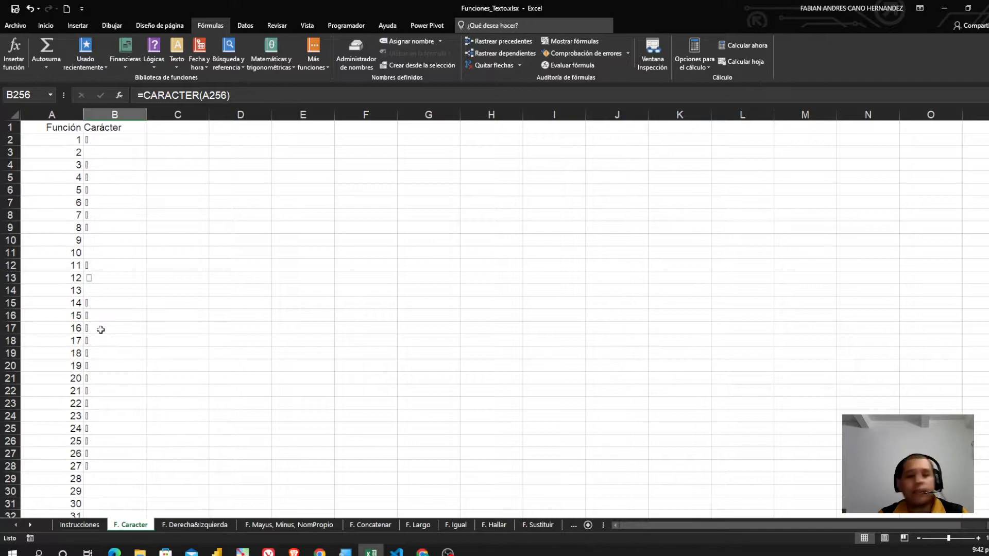
left_click(125, 300)
left_click(93, 241)
left_click(95, 251)
left_click_drag(75, 252, 111, 254)
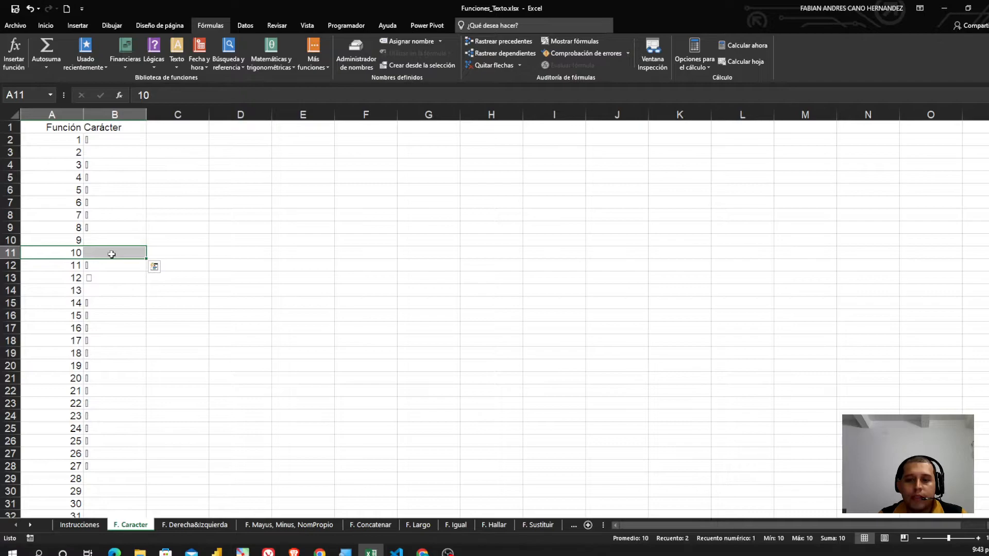
left_click(238, 160)
left_click(173, 177)
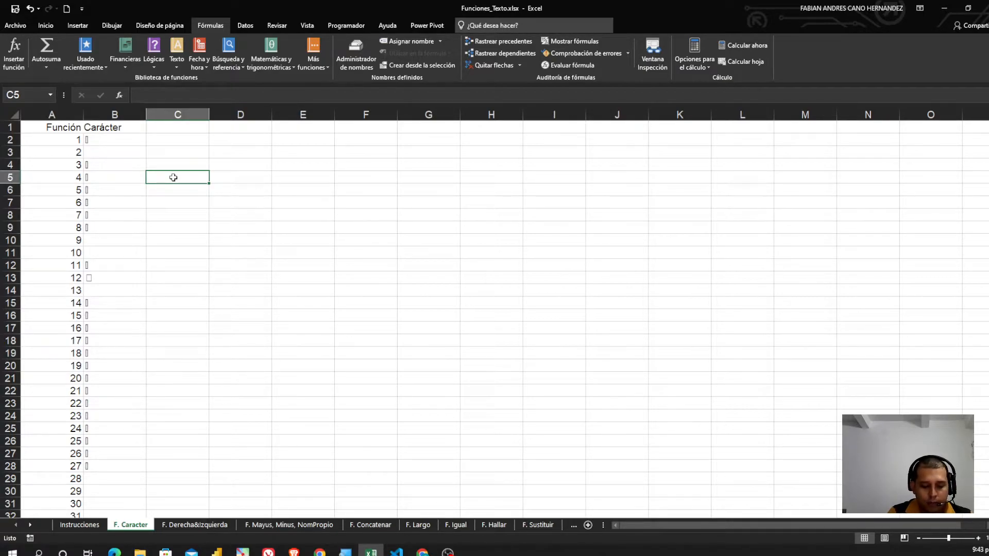
Type a first name into cell C5
type("Orlando")
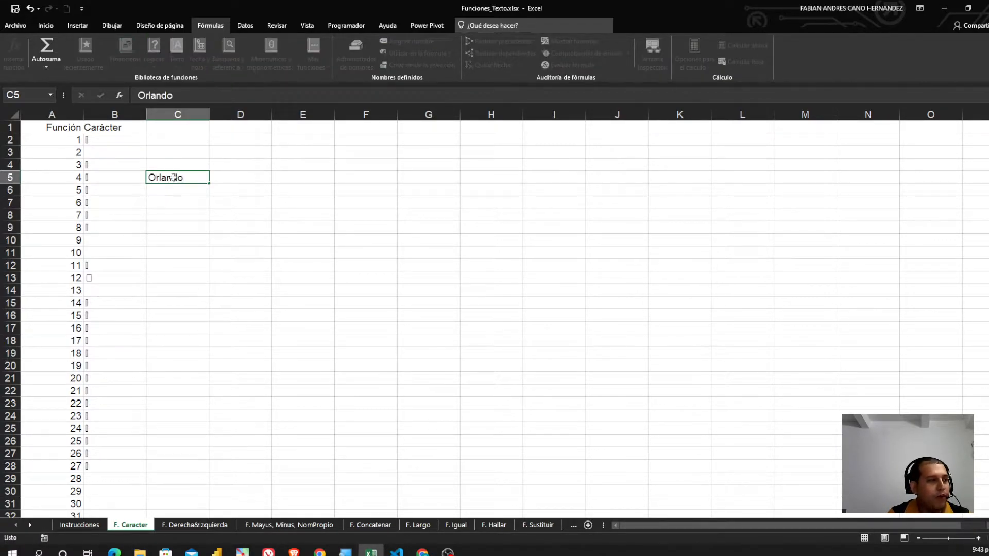
key("Return")
left_click(174, 178)
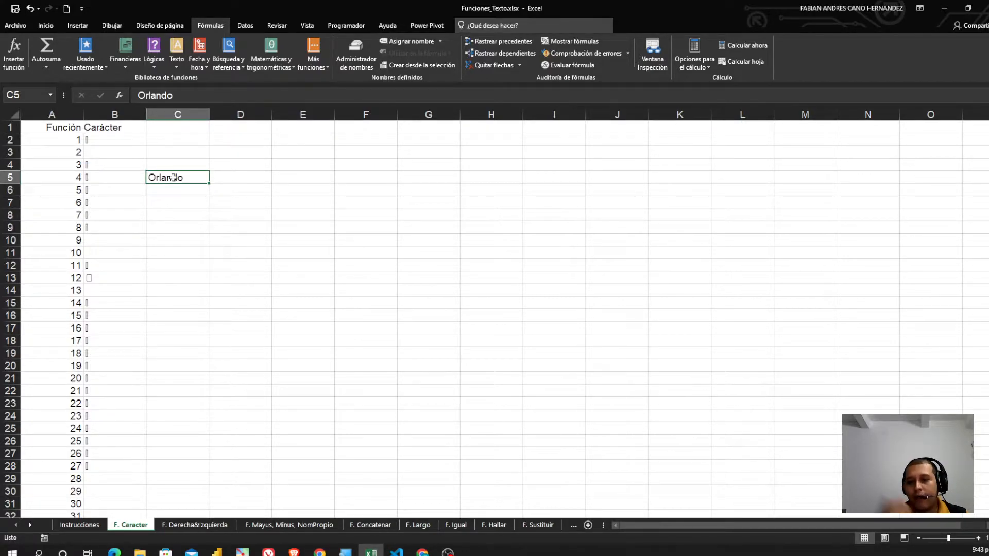
key("Down")
key("Up")
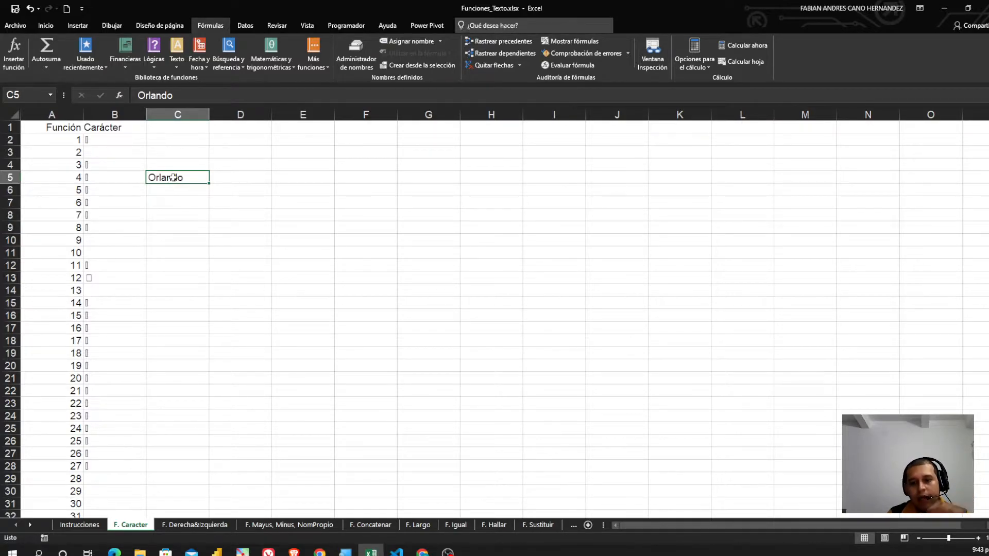
Add a second name on a new line in C5 with Alt+Enter, then go to F. Derecha&Izquierda
double_click(193, 179)
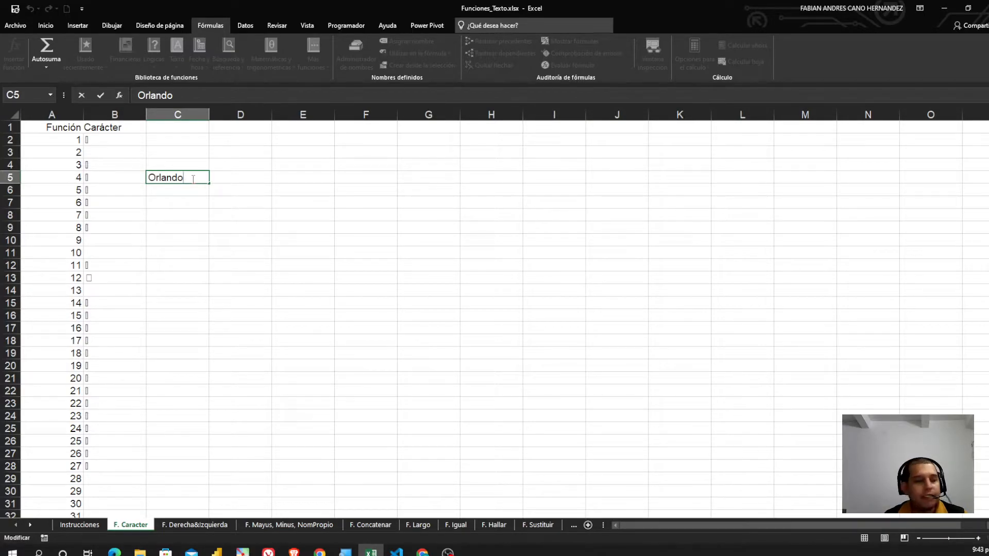
key("alt+Return")
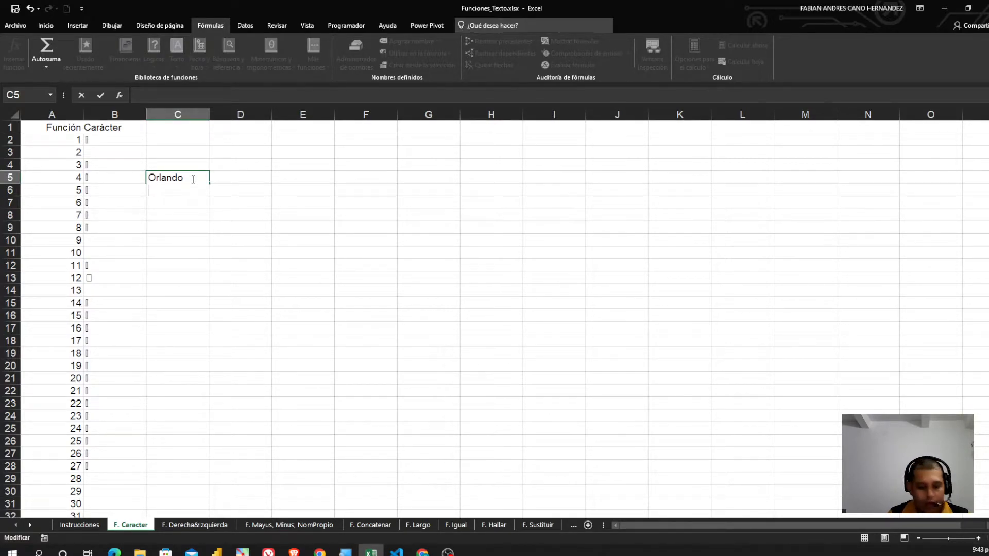
type("Yoalnd")
type("a")
key("BackSpace")
key("BackSpace")
key("BackSpace")
key("BackSpace")
key("BackSpace")
type("landa")
key("Return")
left_click(192, 179)
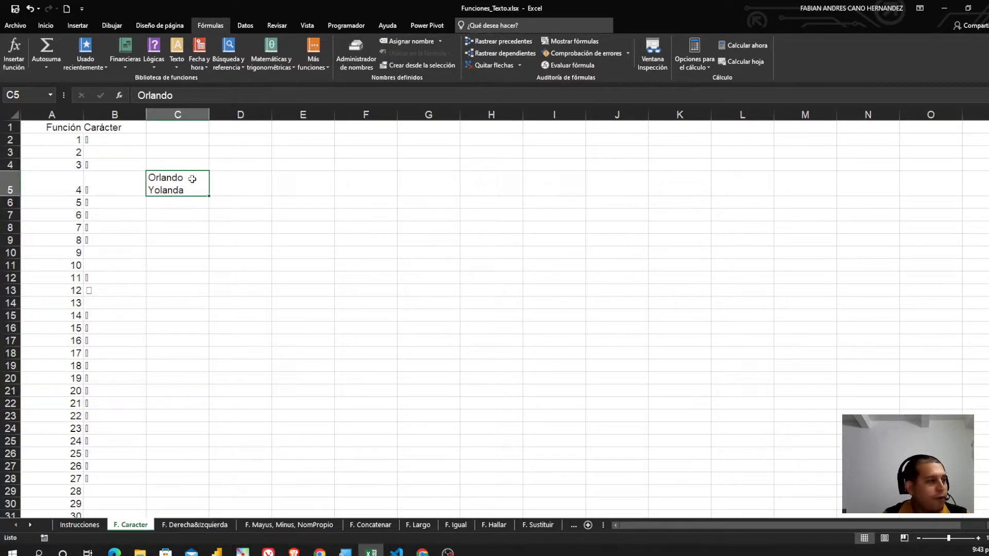
left_click(252, 287)
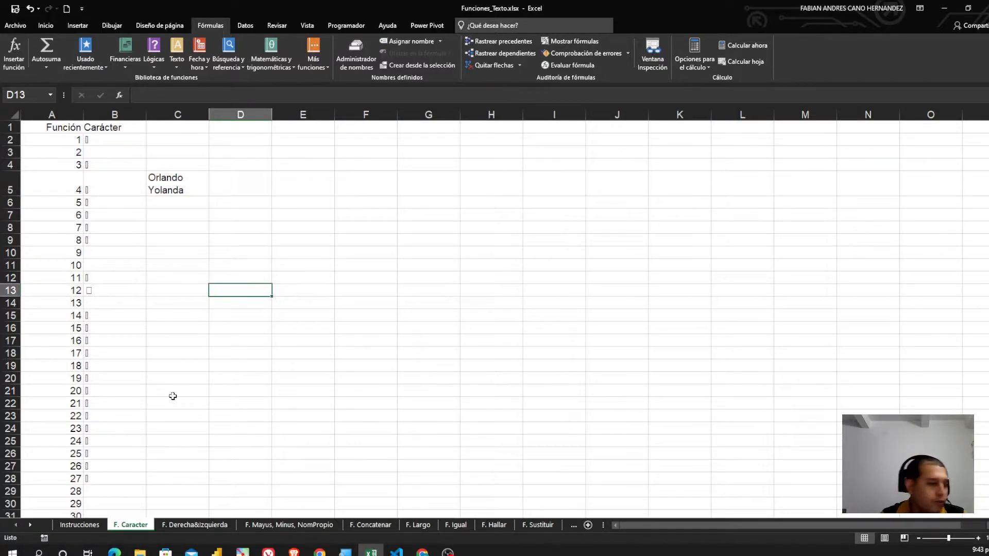
left_click(189, 525)
left_click(142, 152)
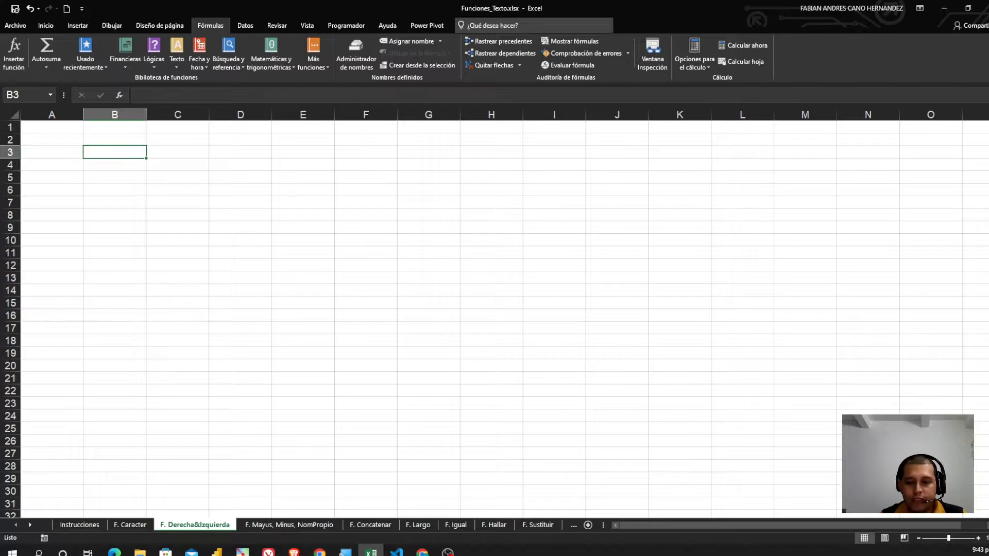
key("alt+Tab")
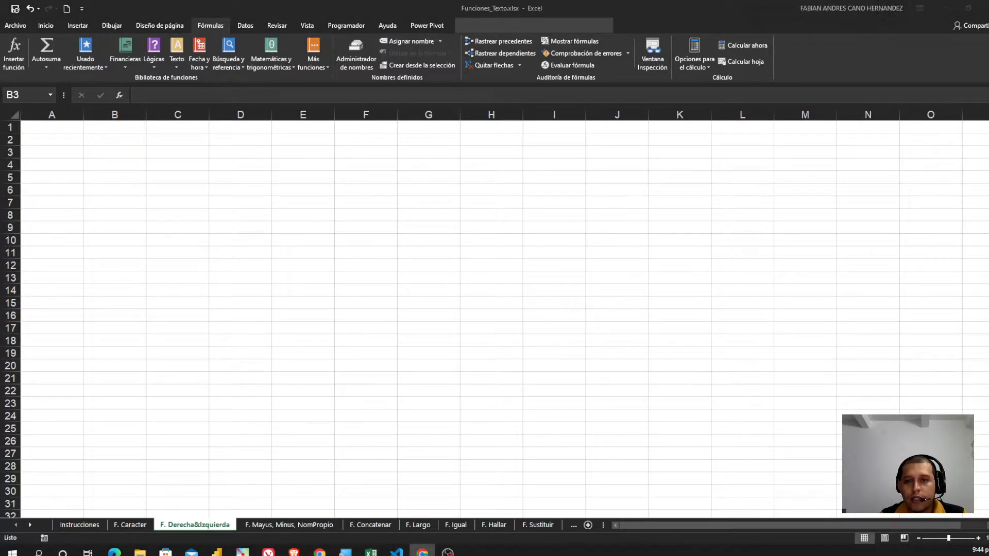
key("alt+Tab")
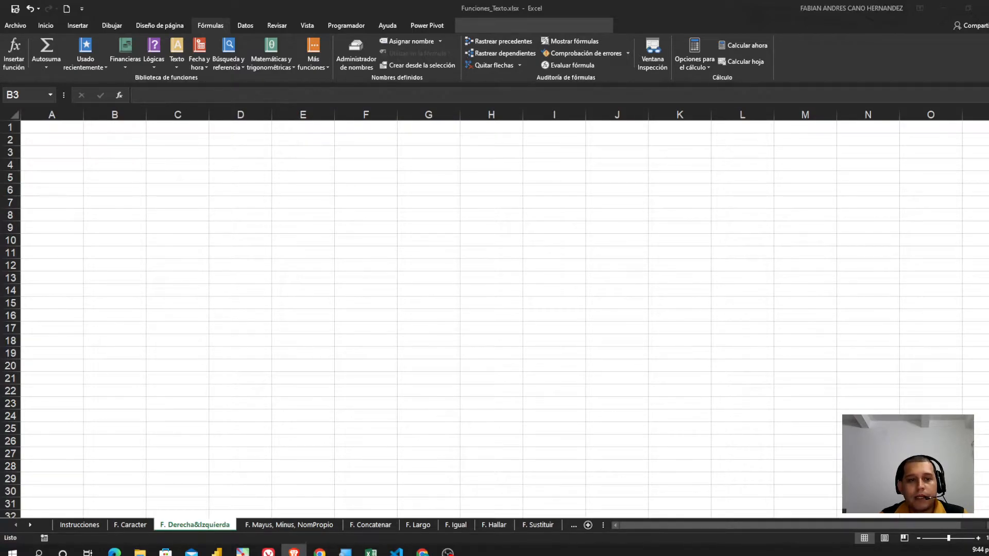
key("alt+Tab")
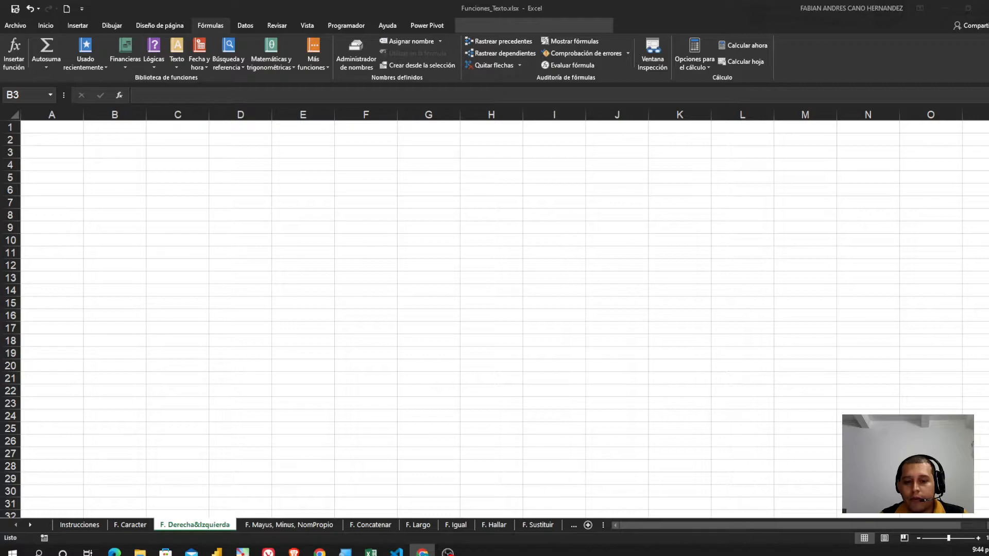
key("alt+Tab")
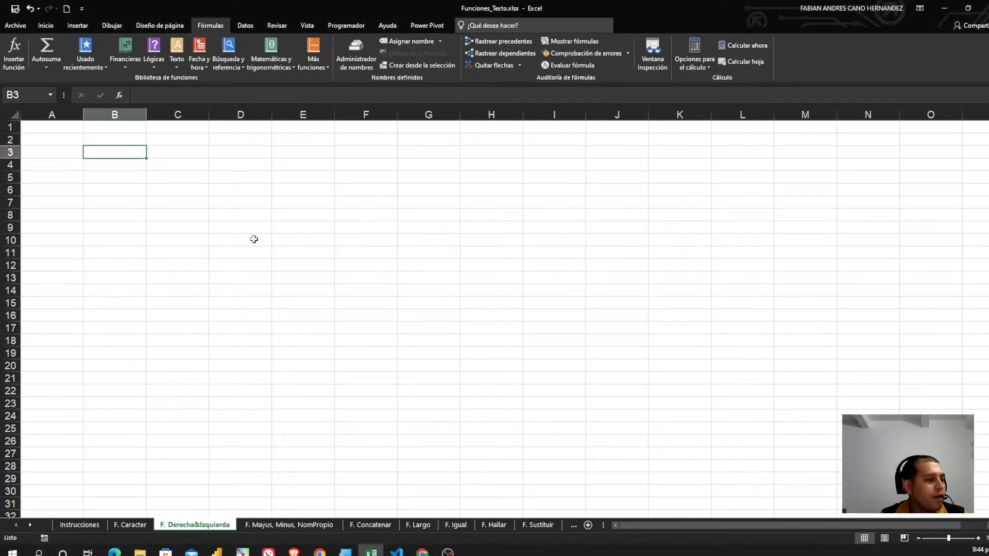
left_click(160, 219)
left_click(94, 152)
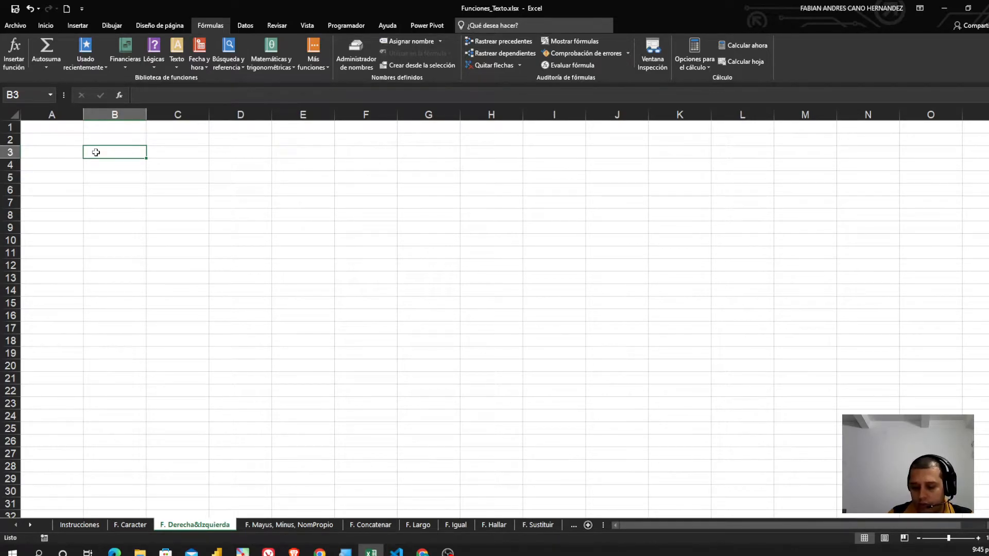
type("187")
key("BackSpace")
key("BackSpace")
key("BackSpace")
key("Escape")
type("123456789")
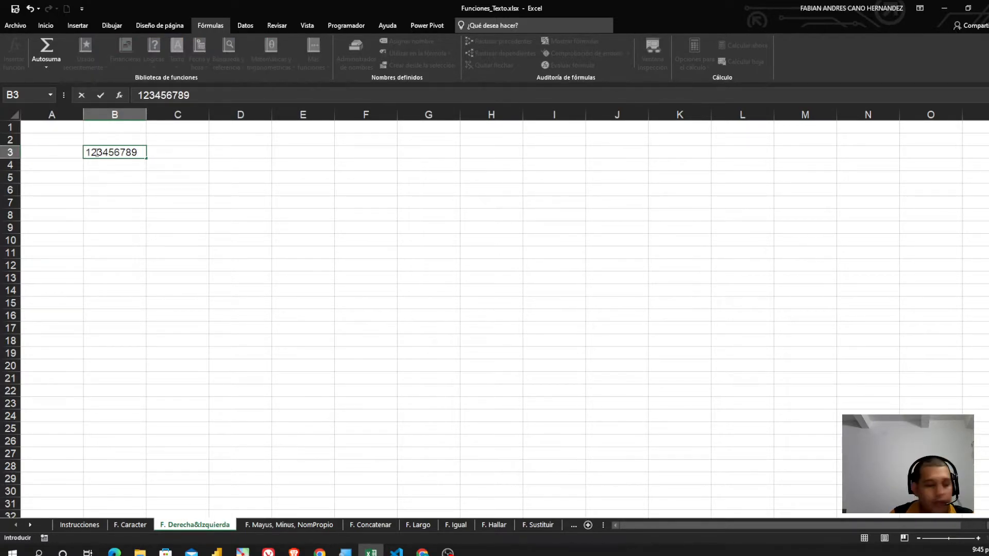
type("0")
type("123456")
type("7")
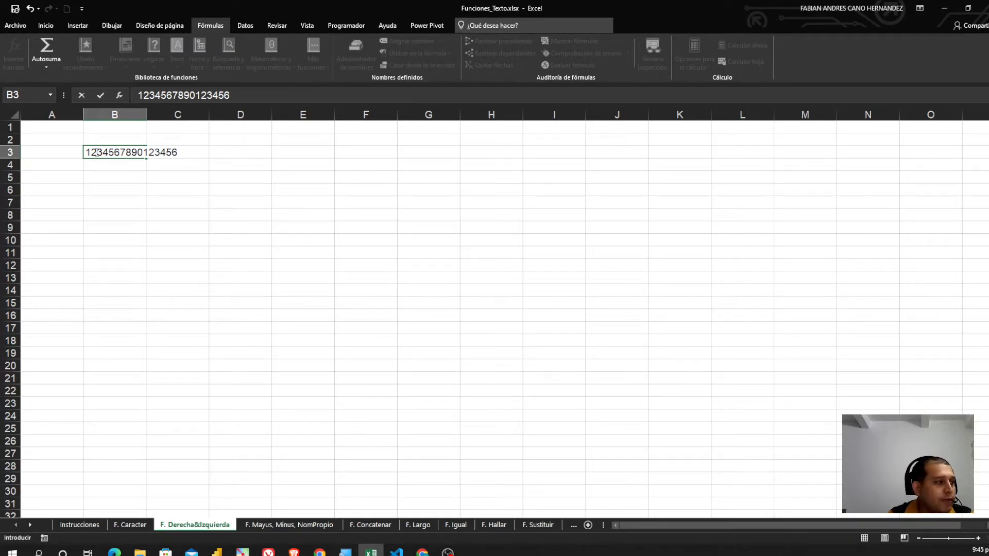
left_click(162, 203)
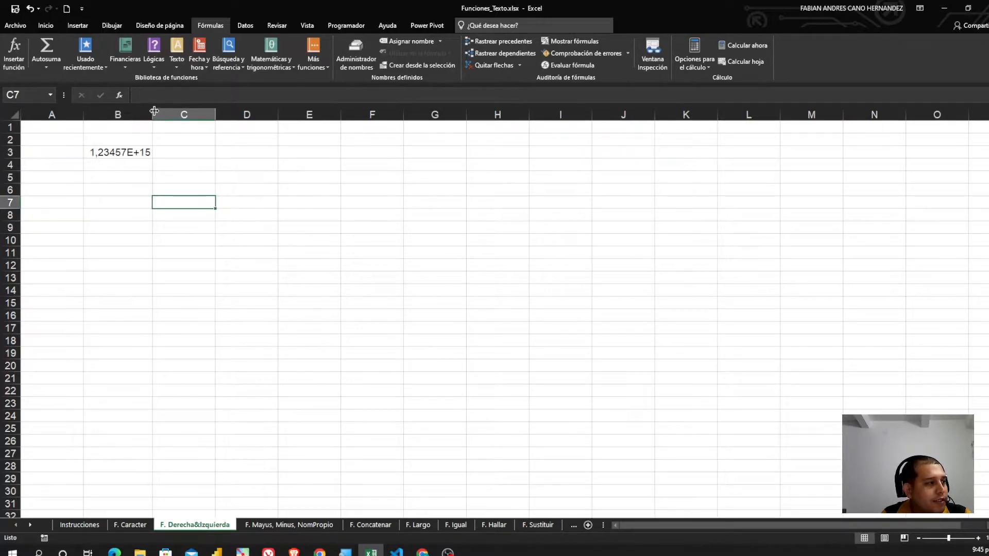
left_click_drag(148, 108, 198, 109)
left_click(188, 152)
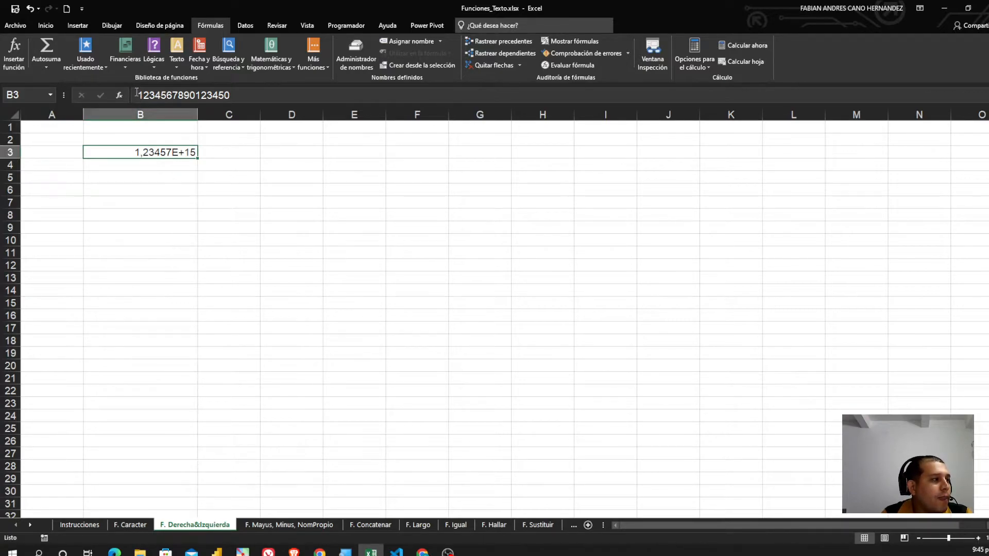
key("F2")
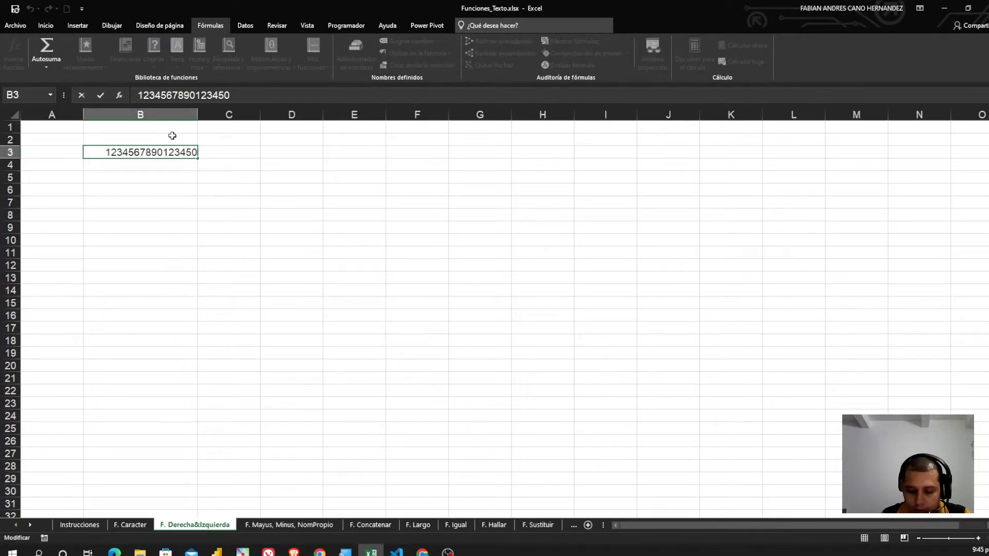
type("'")
key("ctrl+Return")
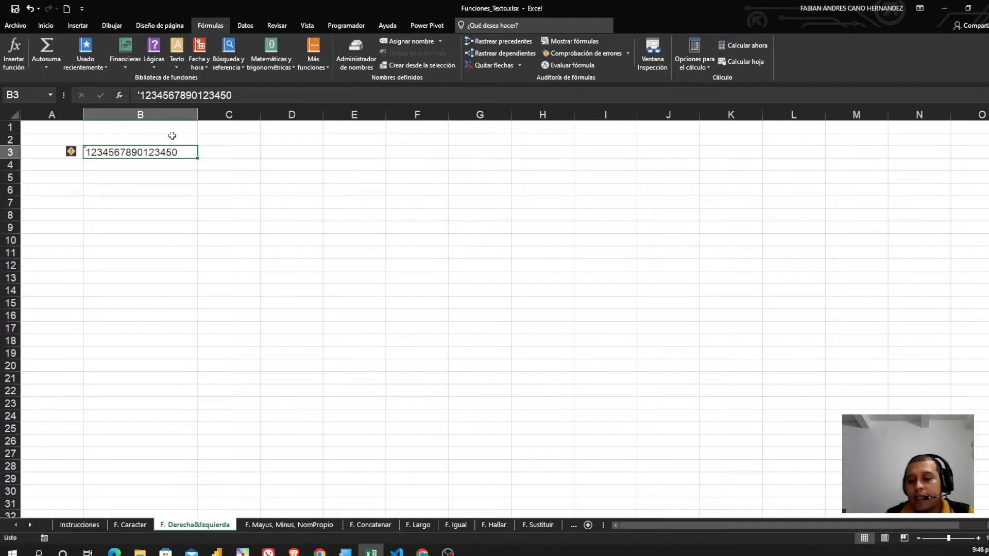
left_click(211, 189)
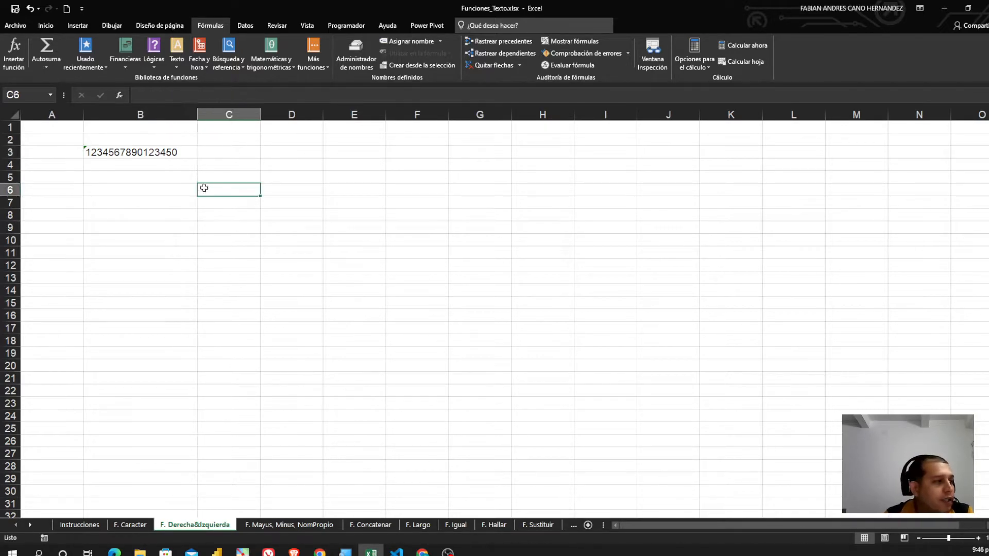
left_click(185, 153)
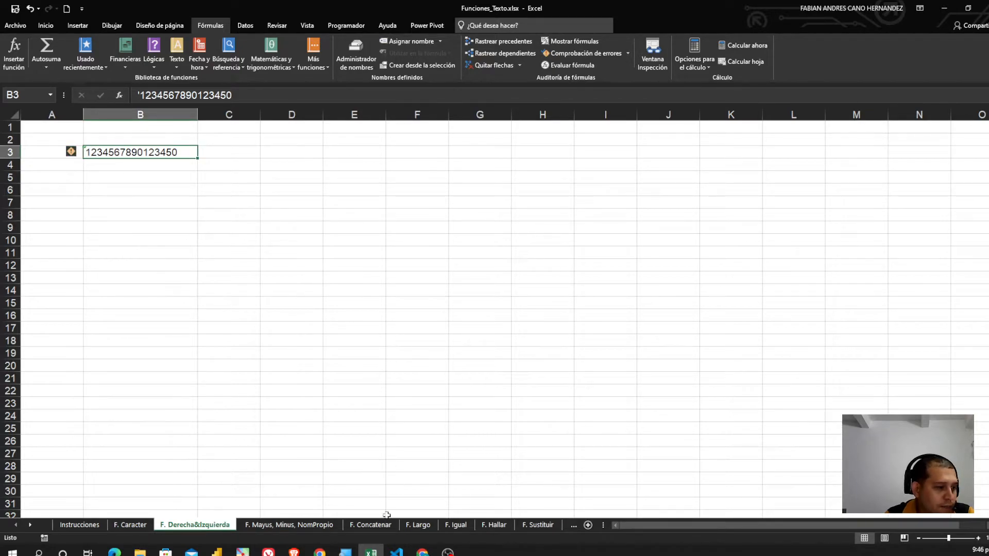
left_click(242, 552)
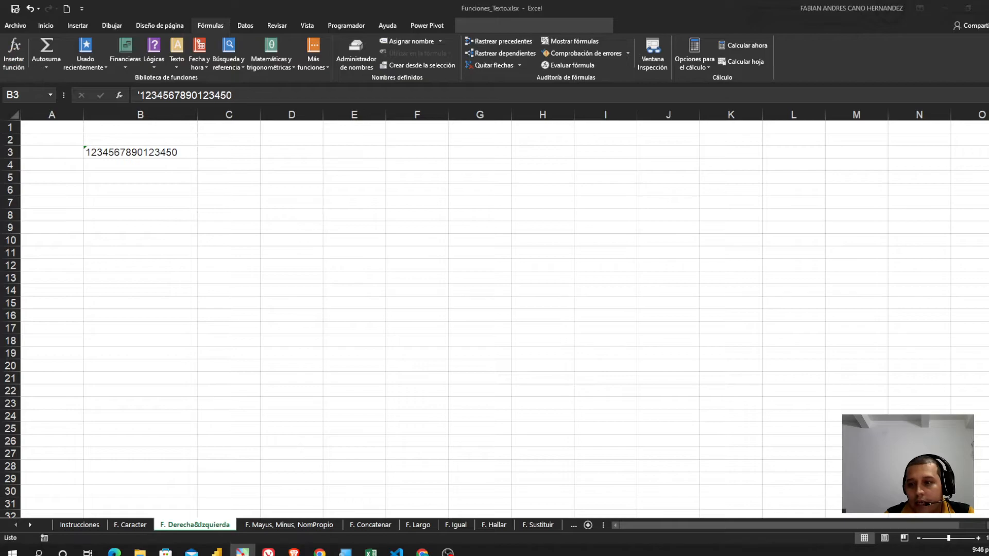
left_click(658, 126)
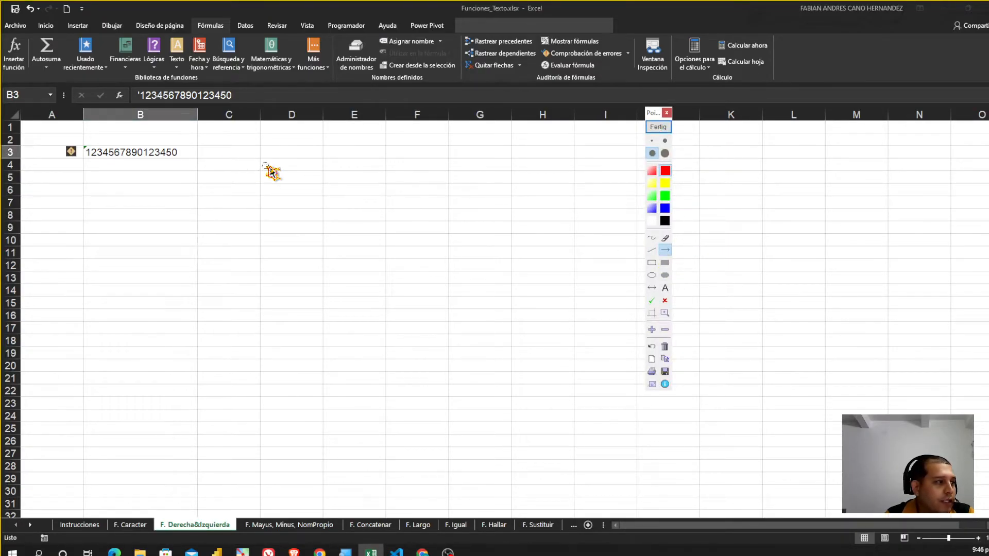
left_click_drag(256, 168, 123, 169)
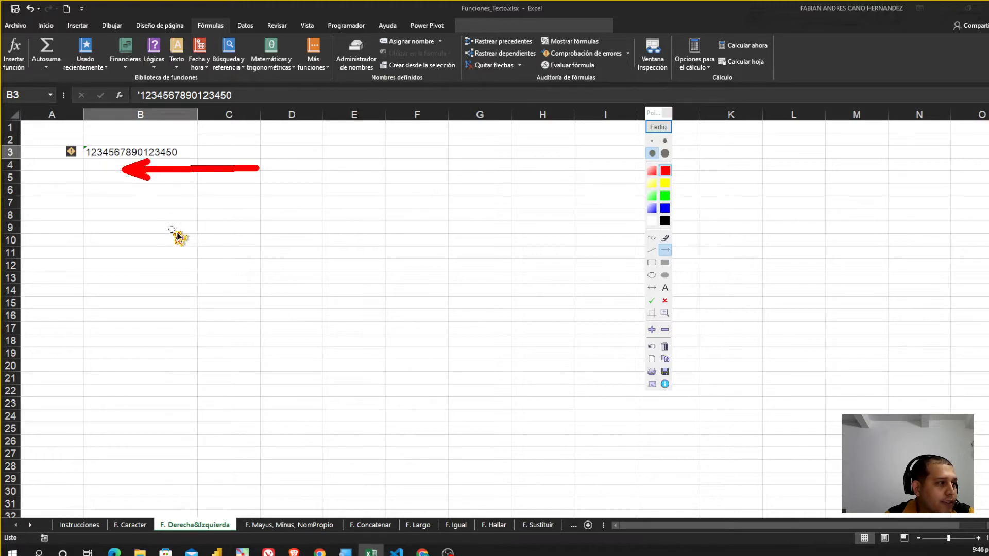
left_click(658, 126)
left_click(658, 126)
mouse_move(45, 179)
left_mouse_down()
mouse_move(247, 199)
mouse_move(242, 179)
left_mouse_up()
left_click(658, 127)
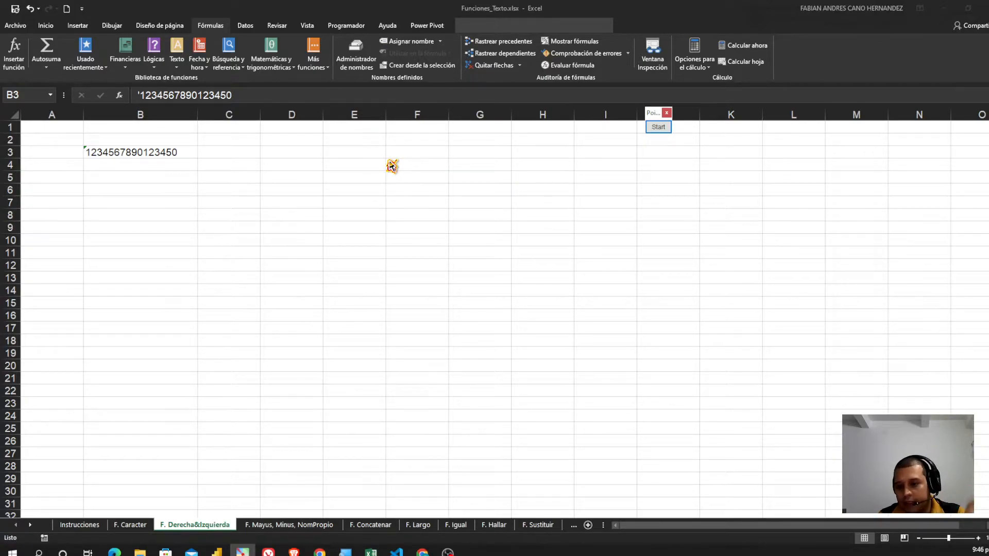
left_click(193, 166)
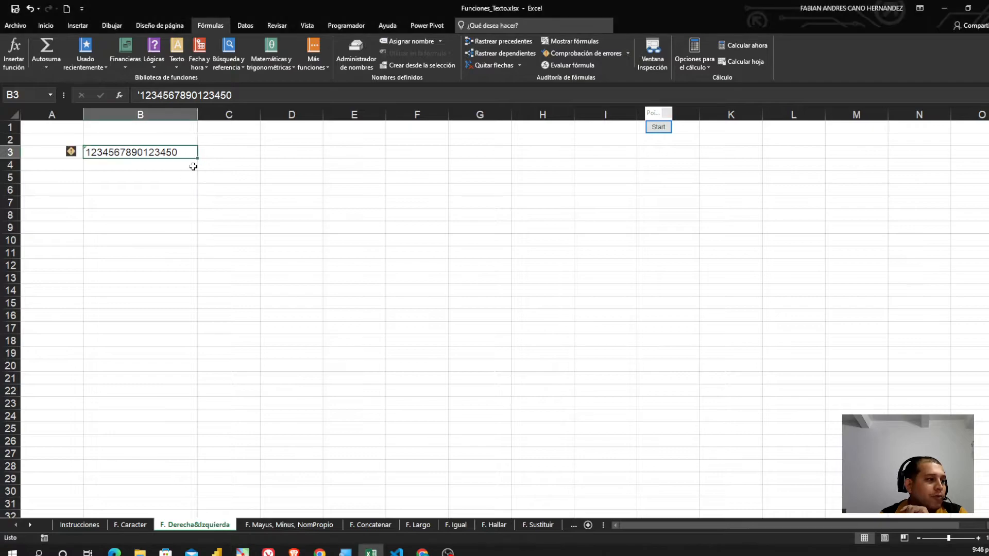
Enter =IZQUIERDA(B3;4) in B4 through the argument dialog, returning 1234
left_click(181, 164)
type("=")
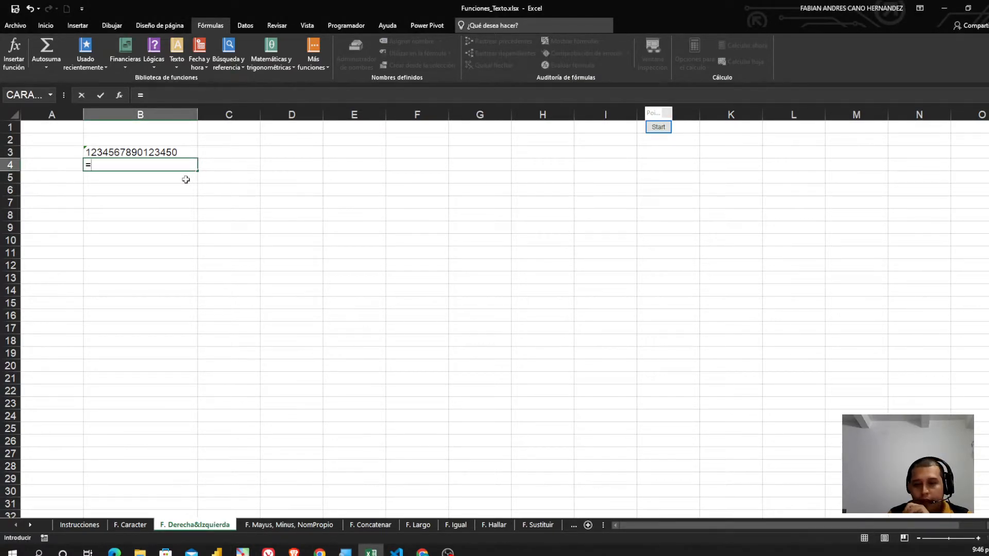
type("izq")
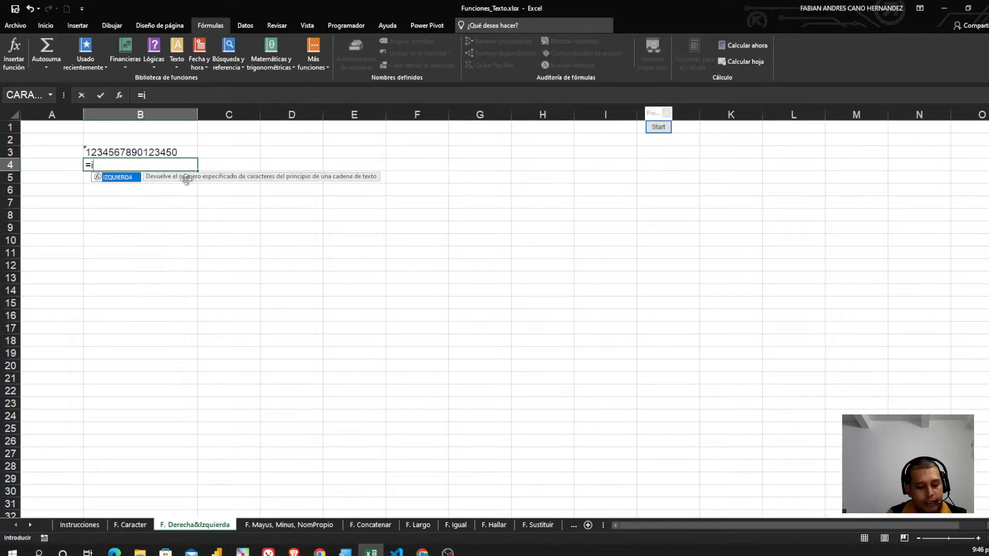
double_click(116, 178)
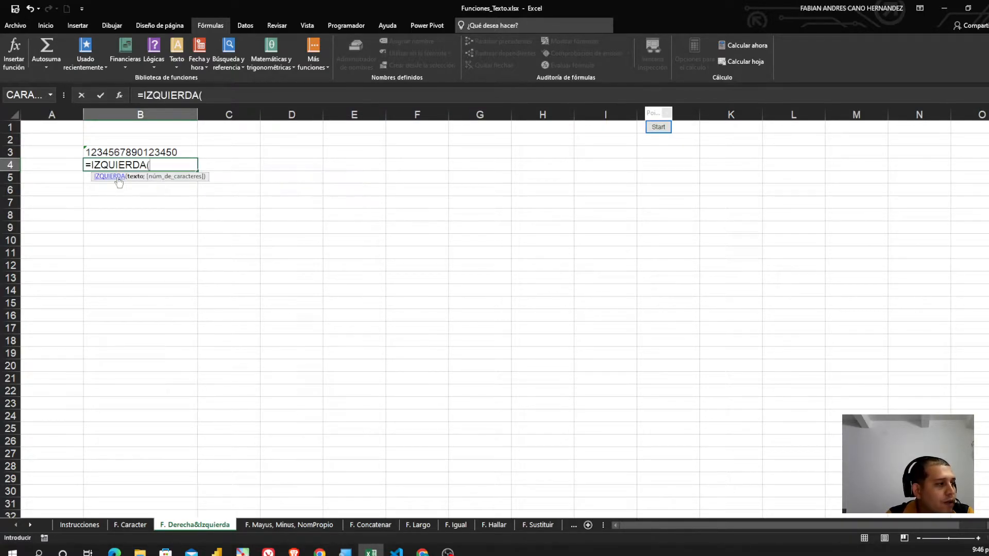
left_click(119, 95)
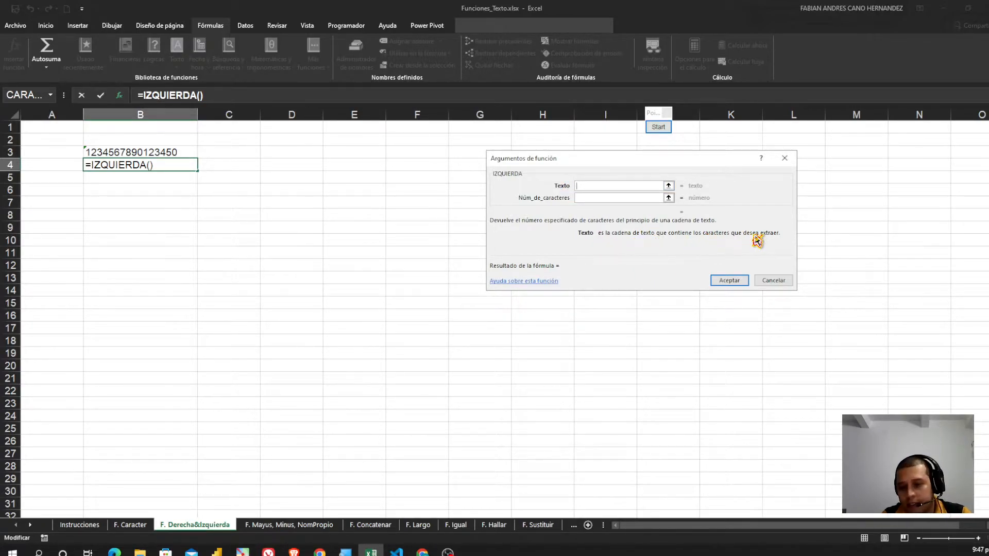
left_click(151, 153)
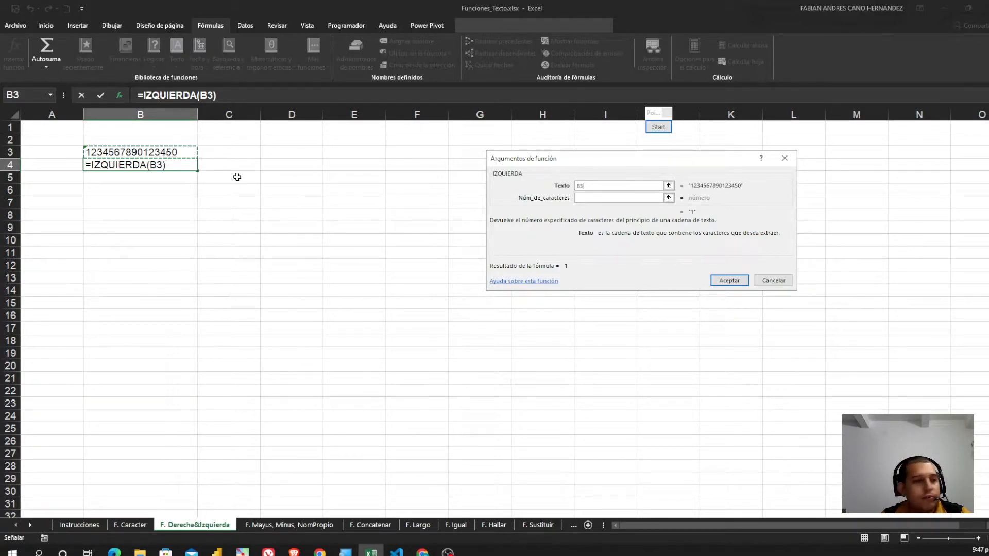
left_click(587, 199)
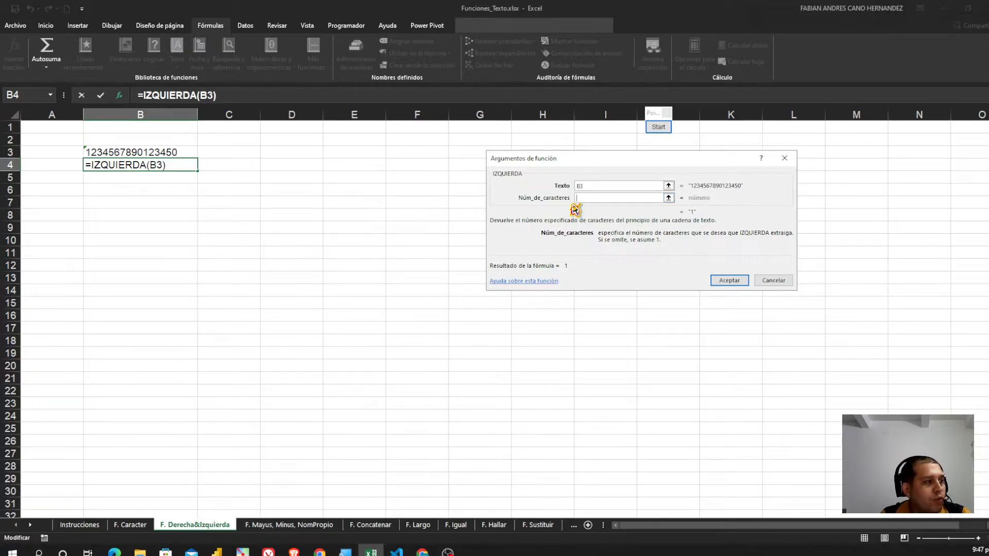
type("4")
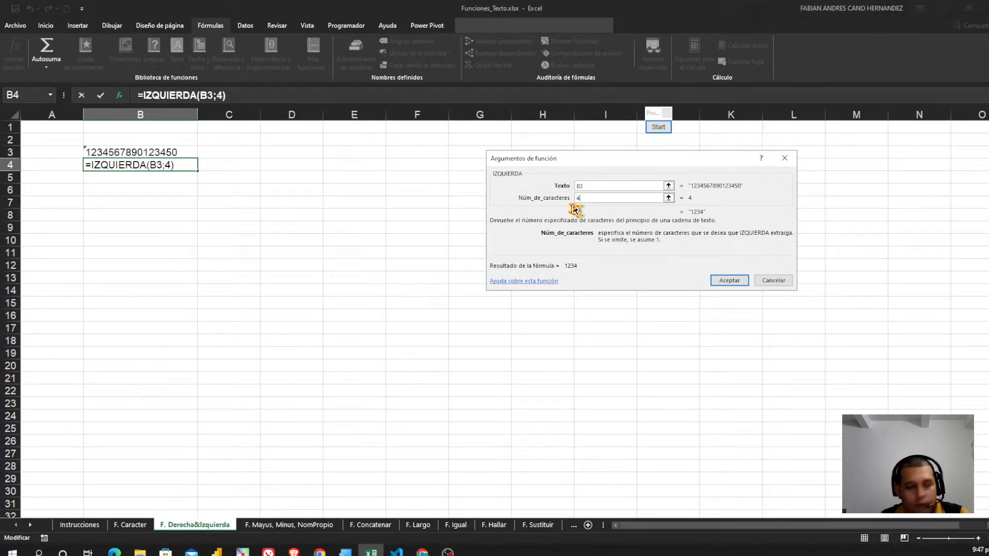
left_click(736, 280)
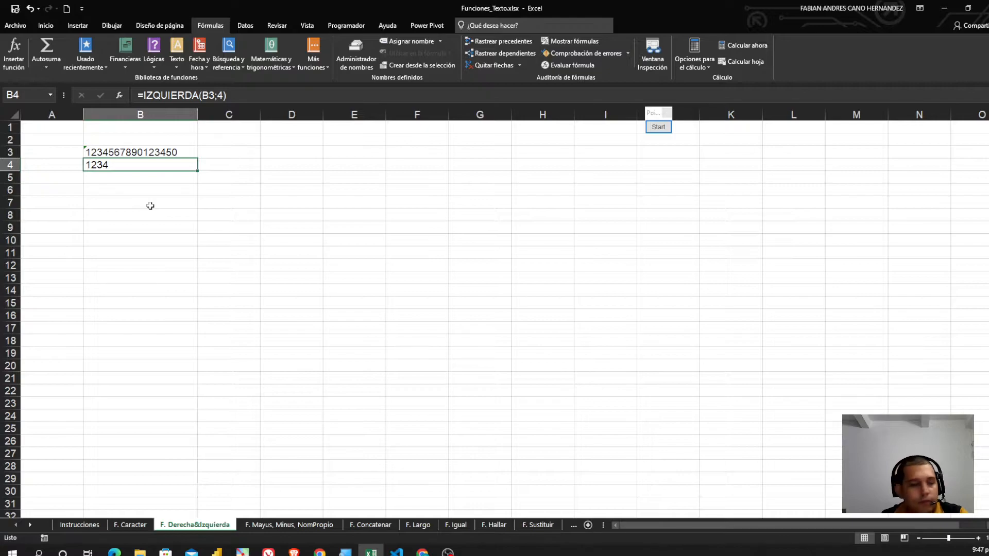
left_click(141, 177)
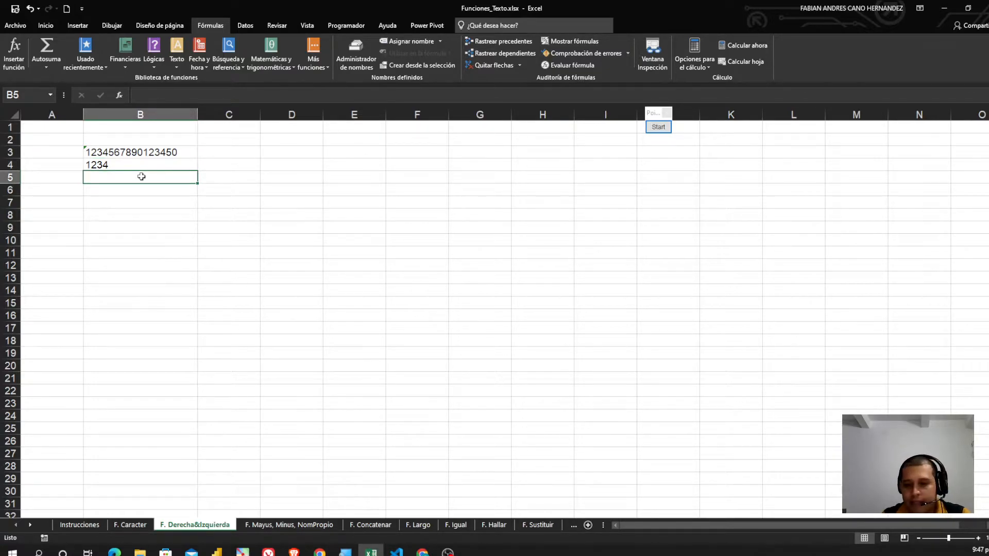
Build =DERECHA(B3;6) in B5 with the argument dialog, giving 123450
type("=dere")
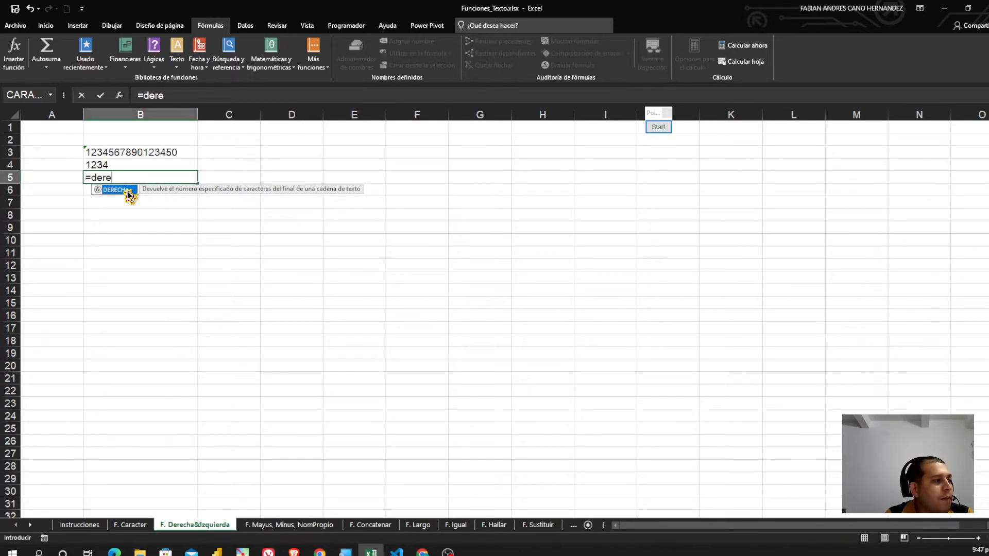
double_click(128, 192)
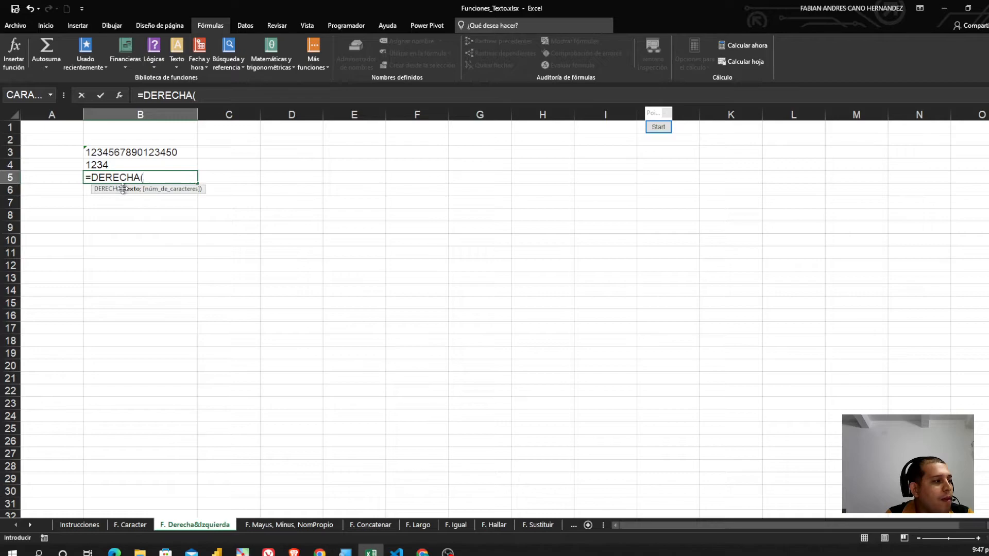
left_click(119, 94)
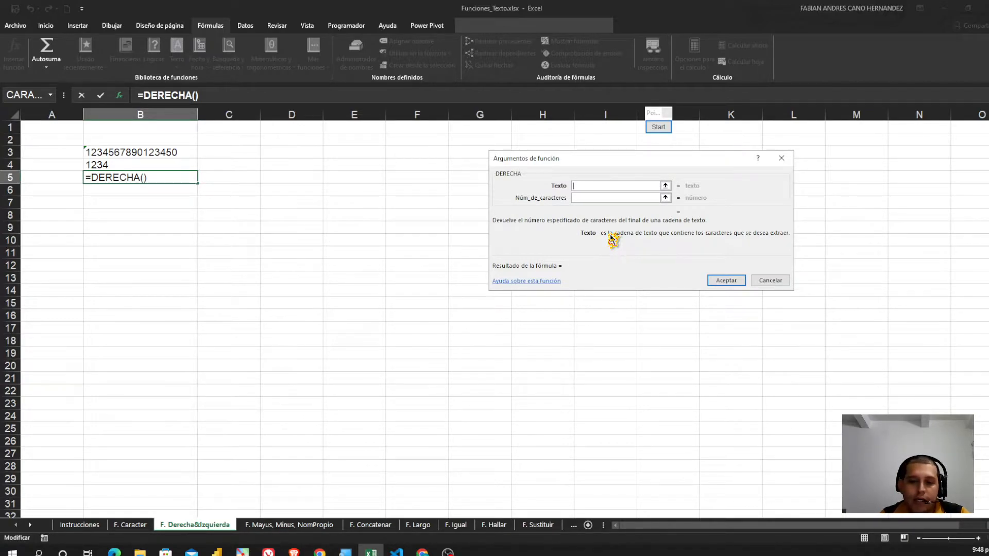
left_click(156, 151)
left_click(590, 200)
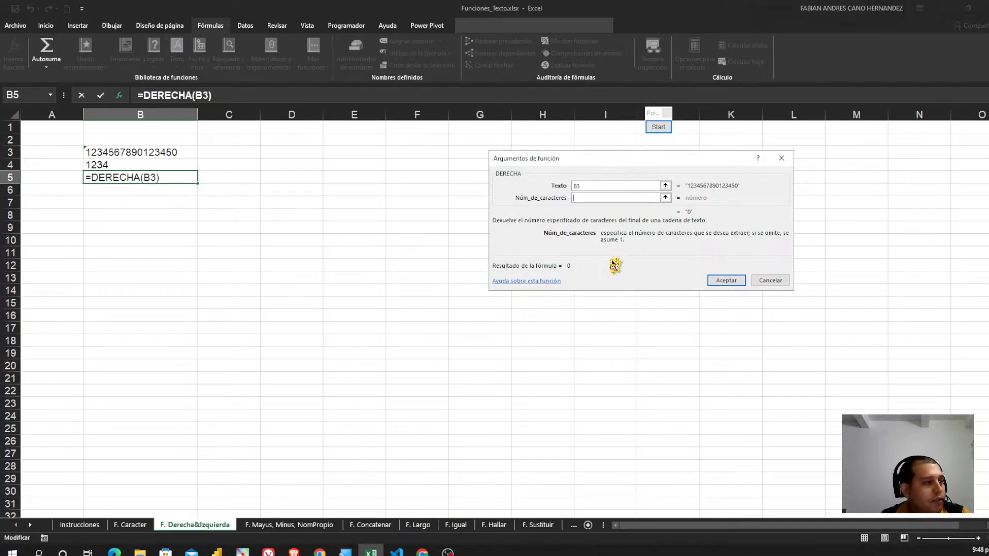
type("4")
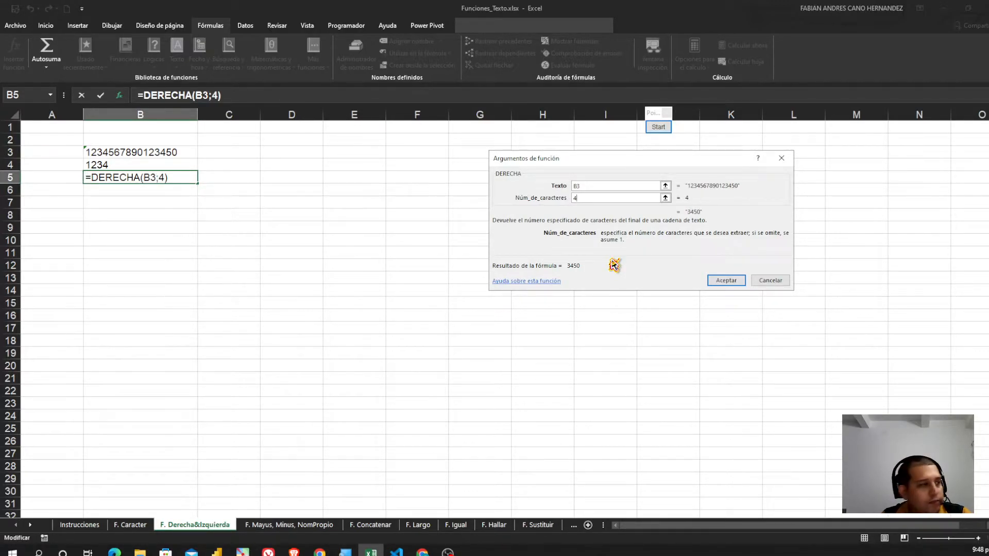
key("BackSpace")
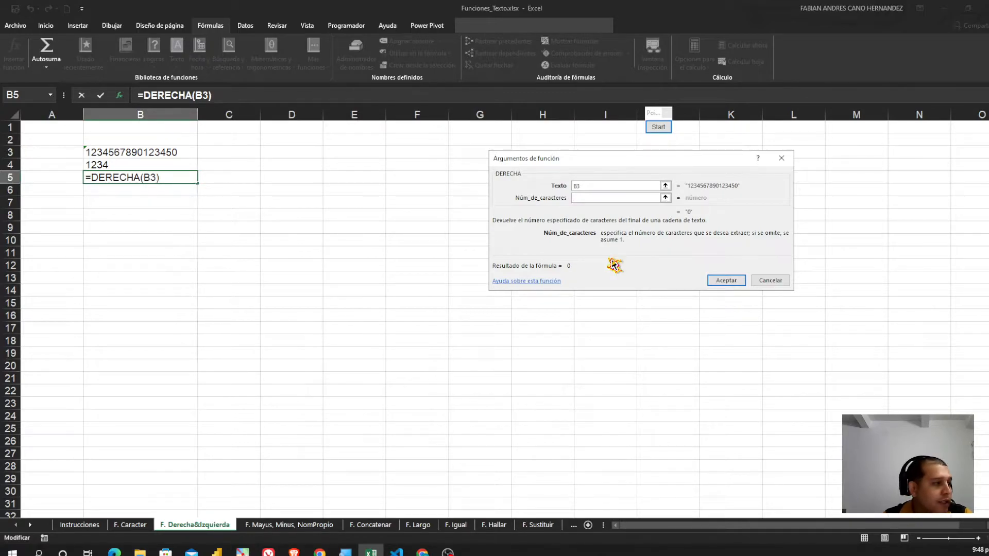
type("6")
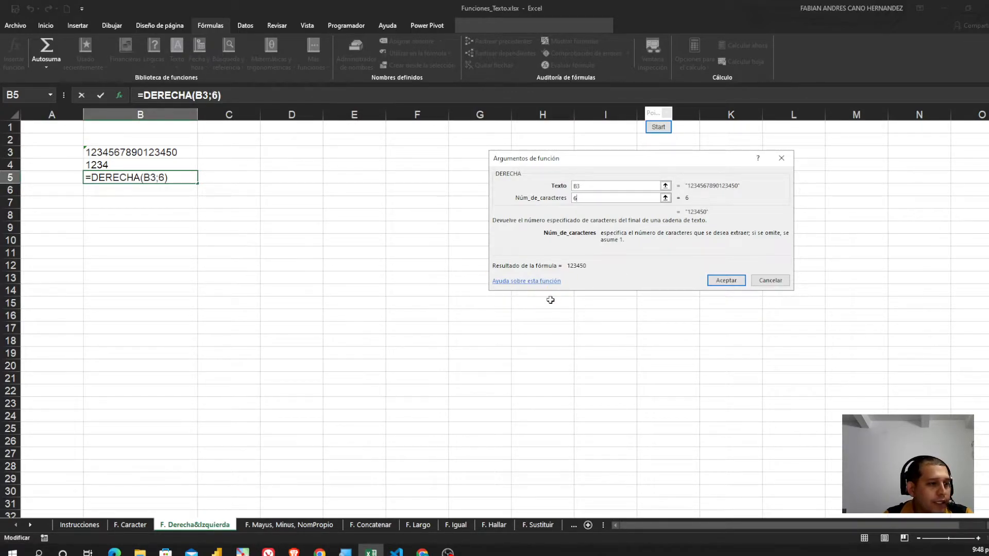
left_click(732, 281)
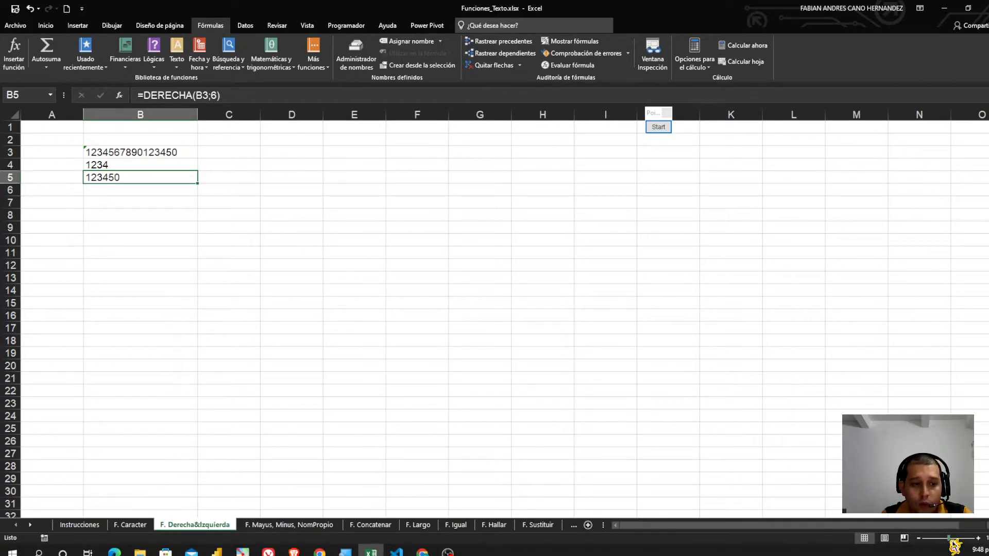
left_click_drag(958, 539, 962, 539)
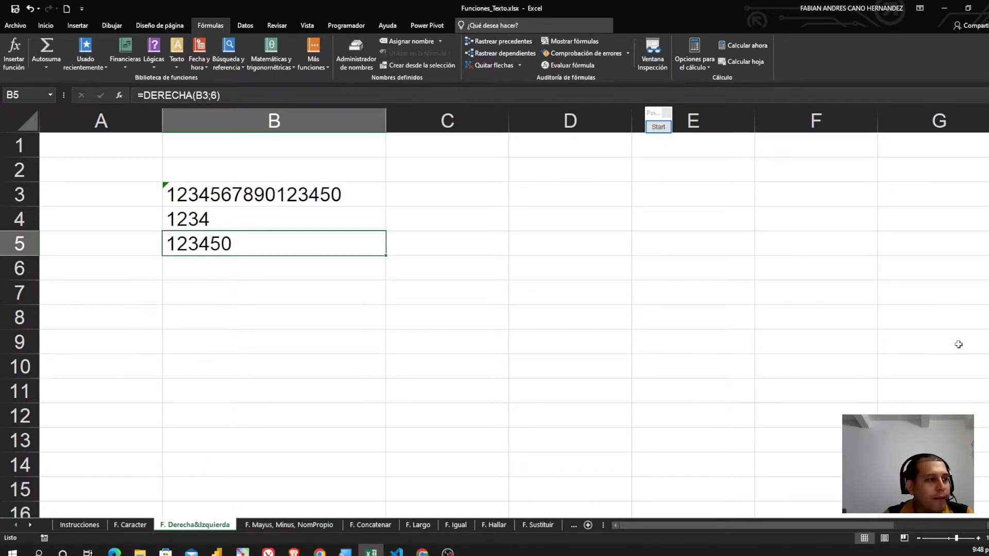
left_click(626, 314)
left_click(490, 203)
left_click(475, 223)
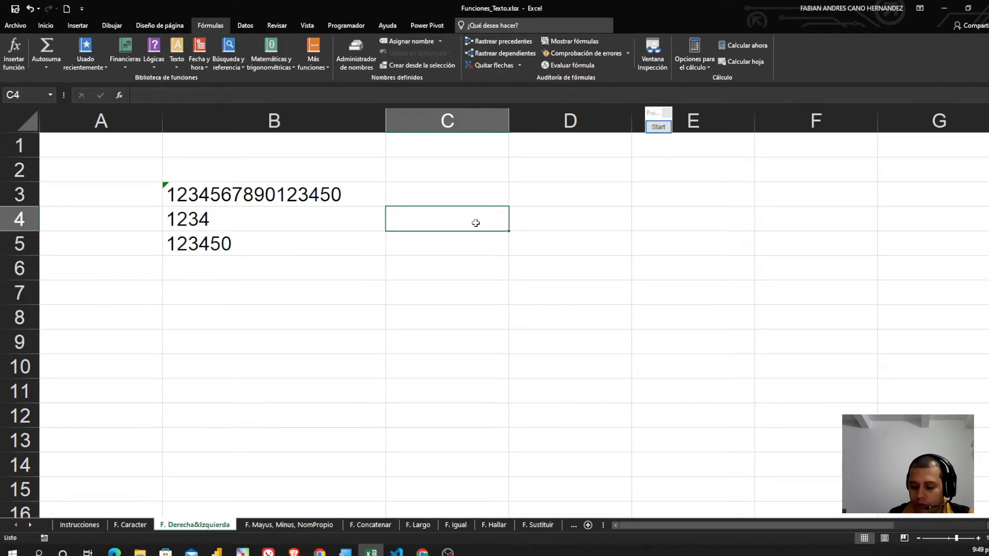
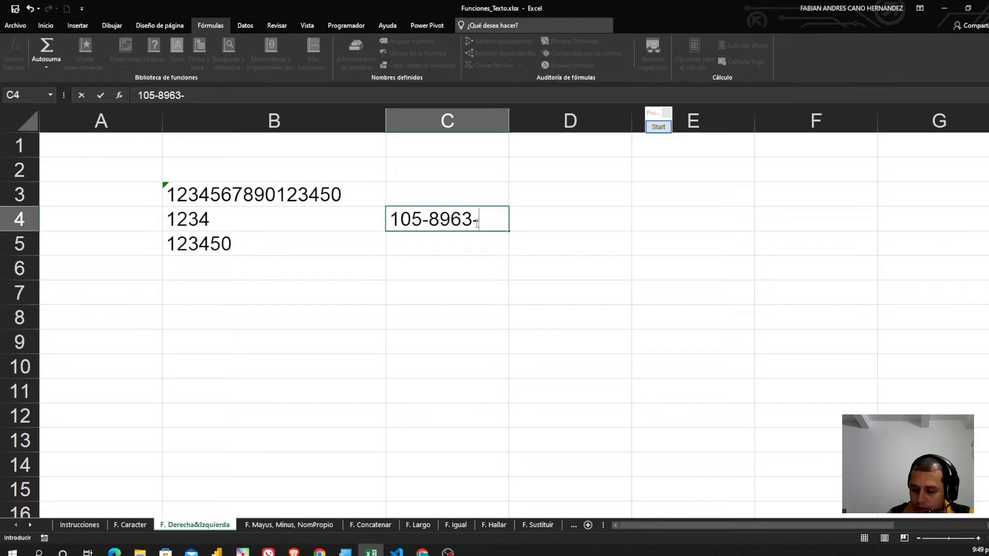
key("Return")
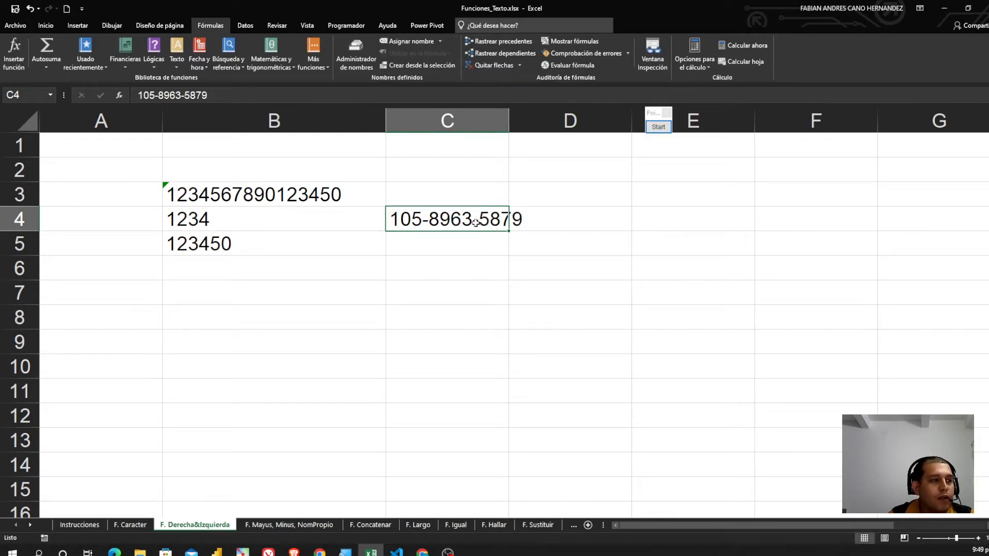
left_click(475, 222)
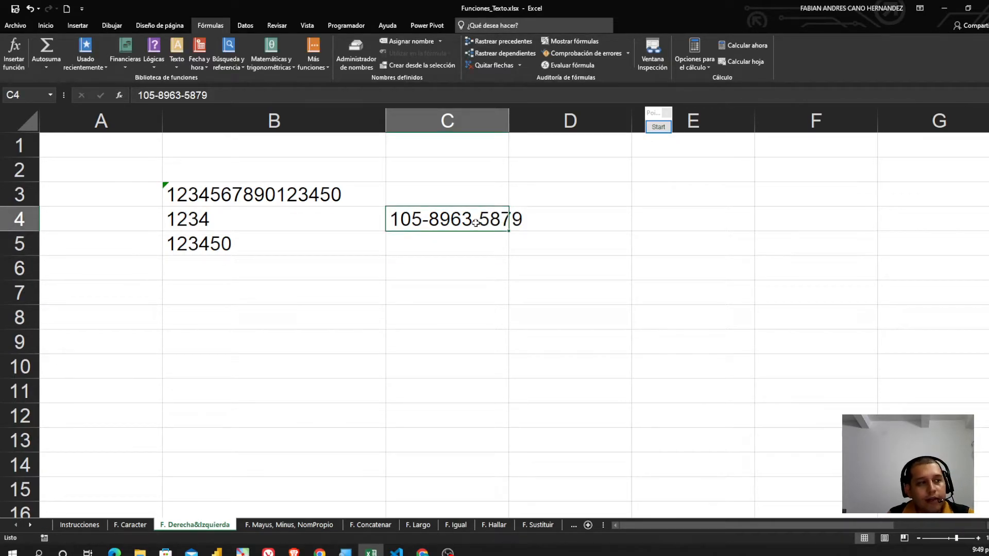
double_click(509, 121)
left_click(525, 285)
left_click(446, 227)
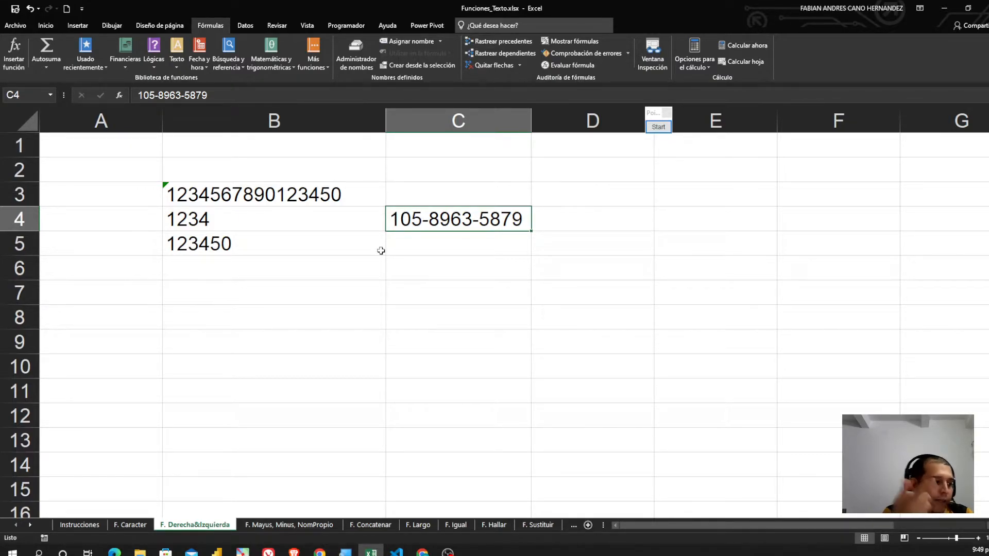
left_click(360, 293)
left_click(308, 270)
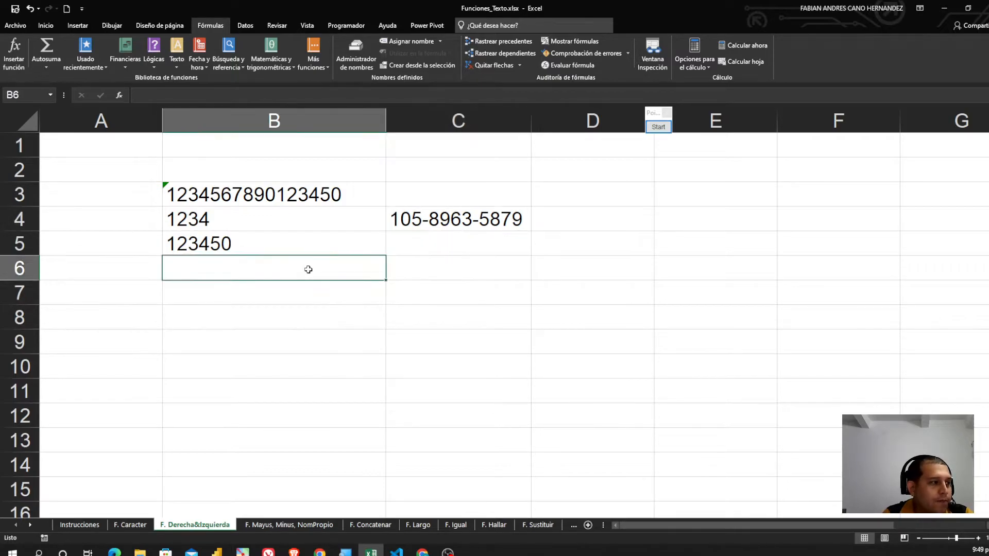
left_click(308, 313)
left_click(457, 275)
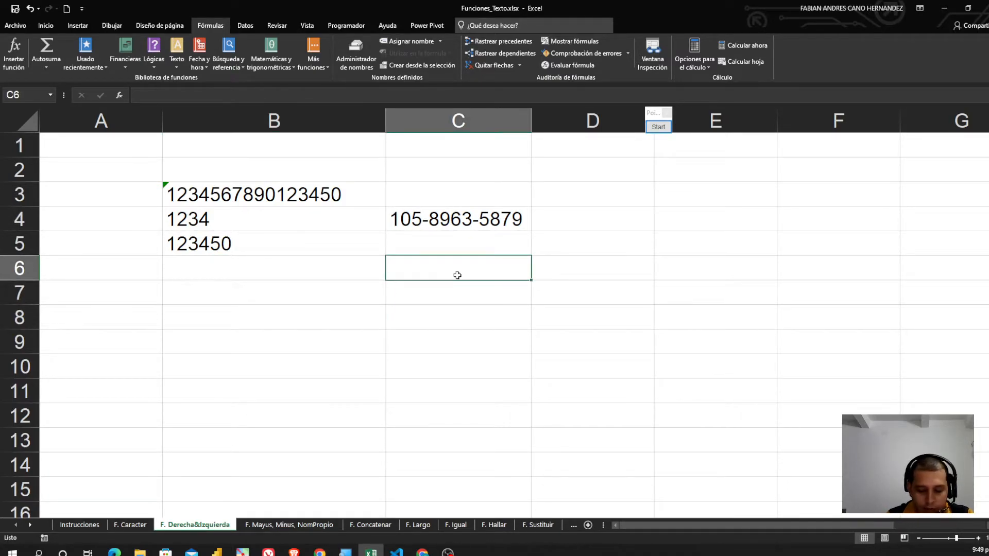
Start =EXTRAE in C6 and open its argument dialog, moving it clear of the cells
type("=ex")
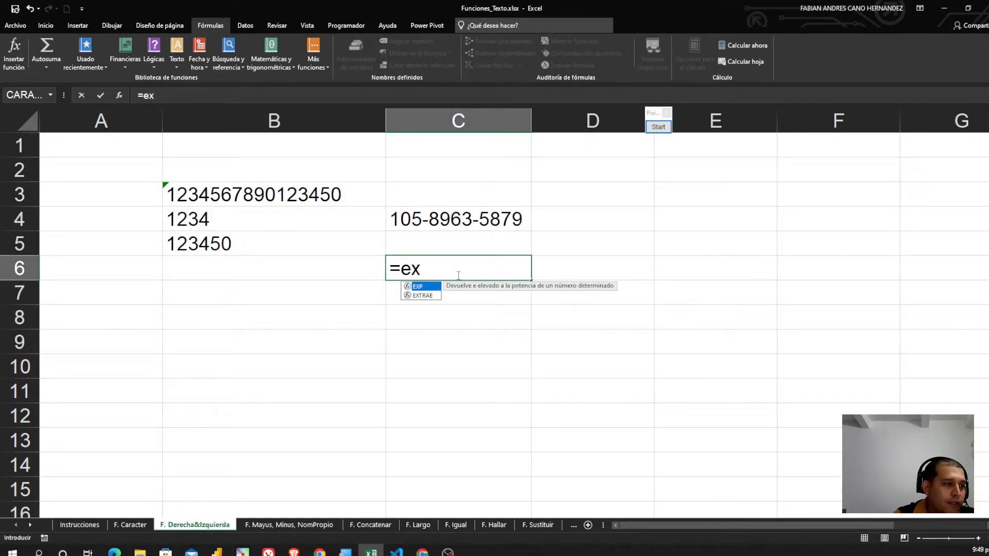
double_click(424, 296)
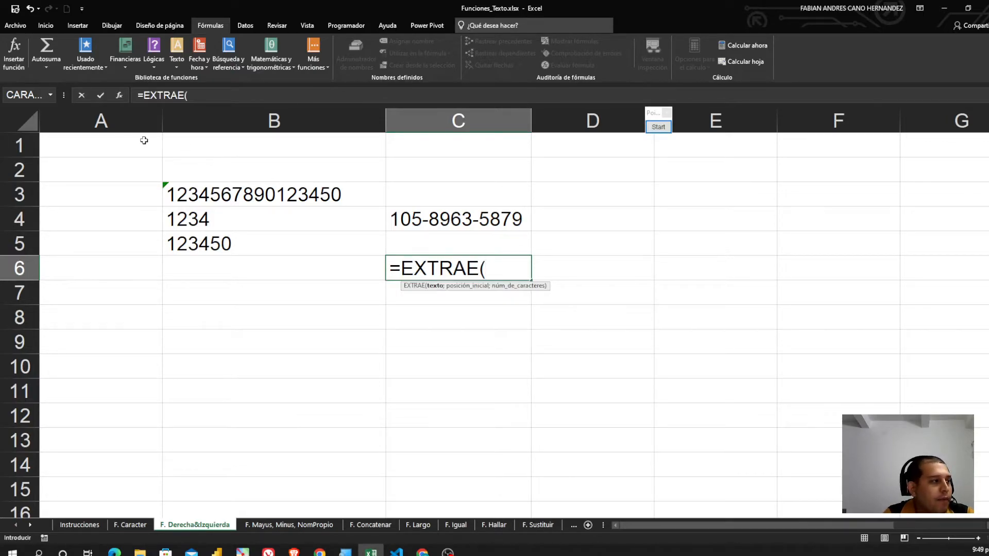
left_click(119, 95)
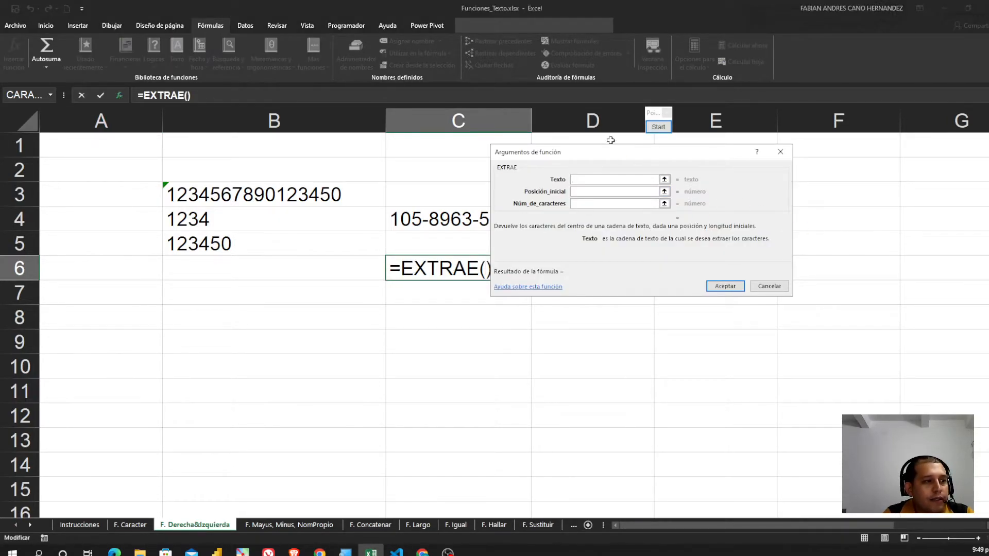
left_click_drag(623, 154, 756, 161)
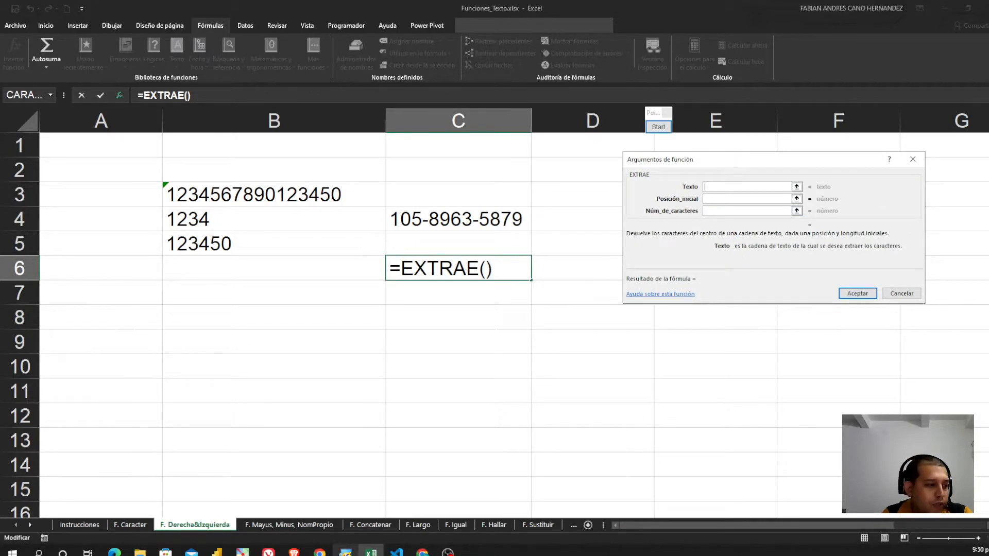
left_click(658, 126)
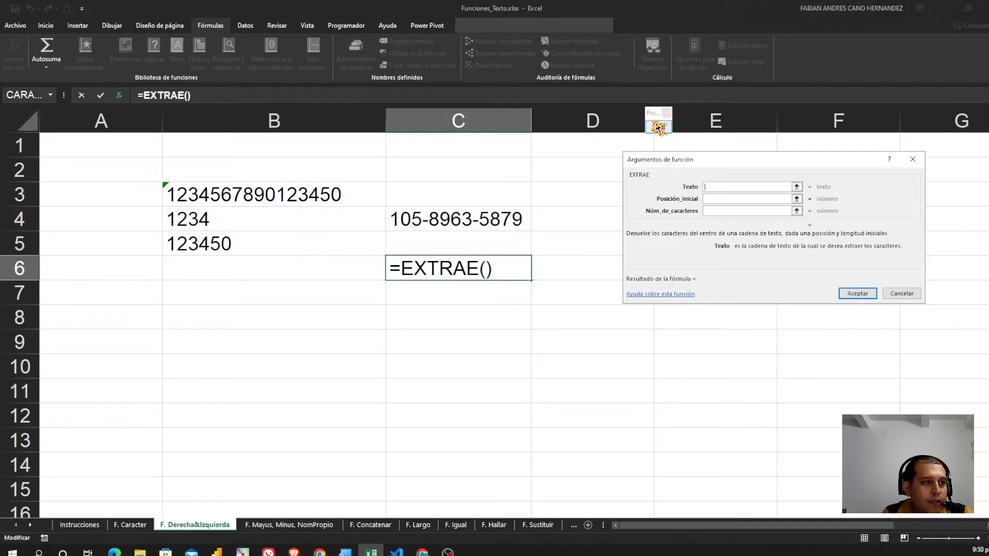
left_click_drag(660, 117, 82, 160)
scroll(686, 257, "up", 2)
scroll(692, 259, "down", 1)
left_click_drag(689, 256, 514, 340)
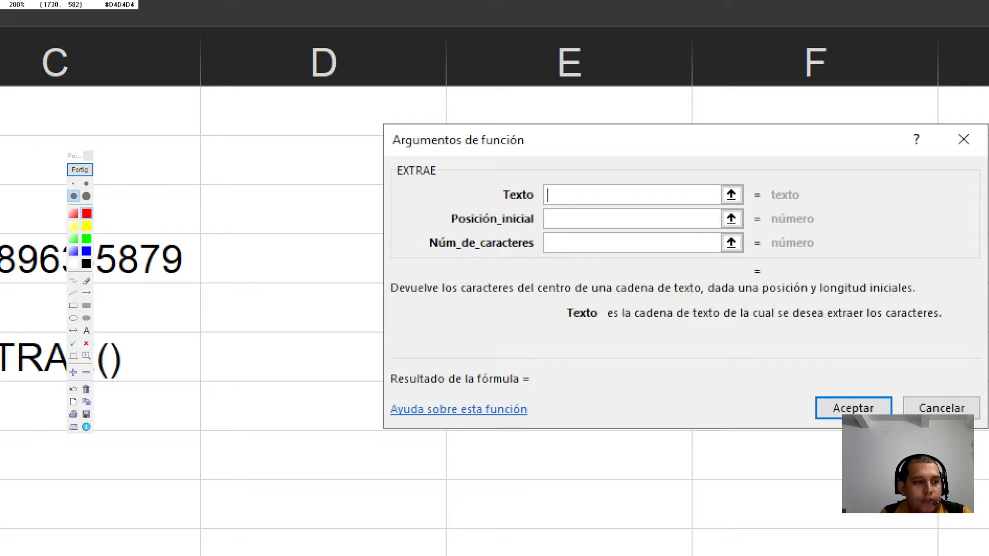
Fill EXTRAE with Texto C4, start 4 and 4 characters so C6 returns -896
left_click(80, 170)
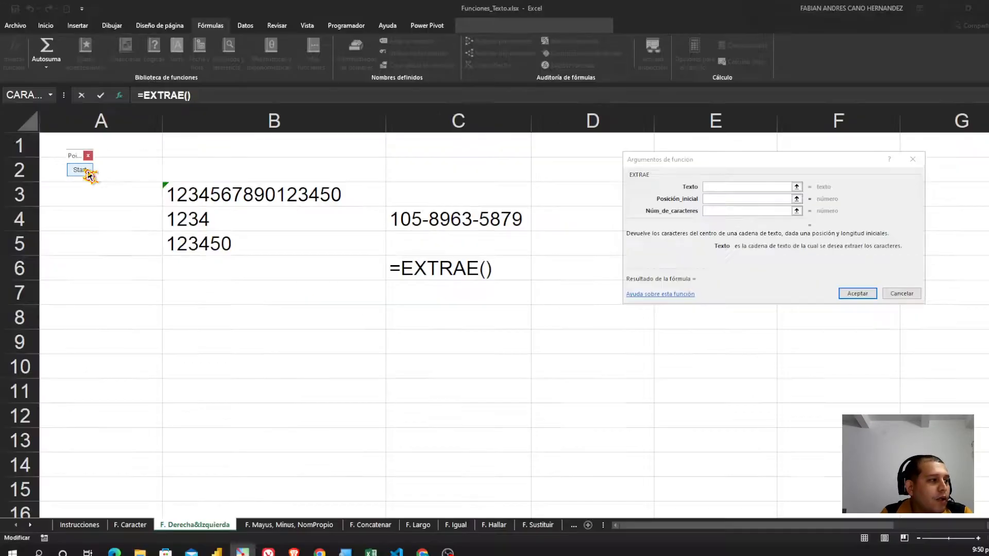
left_click(713, 197)
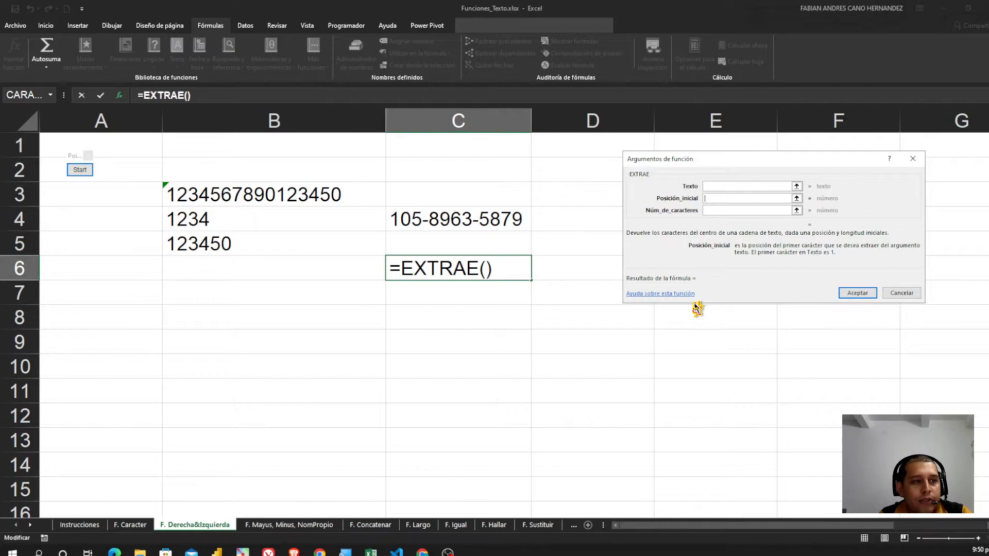
left_click(712, 207)
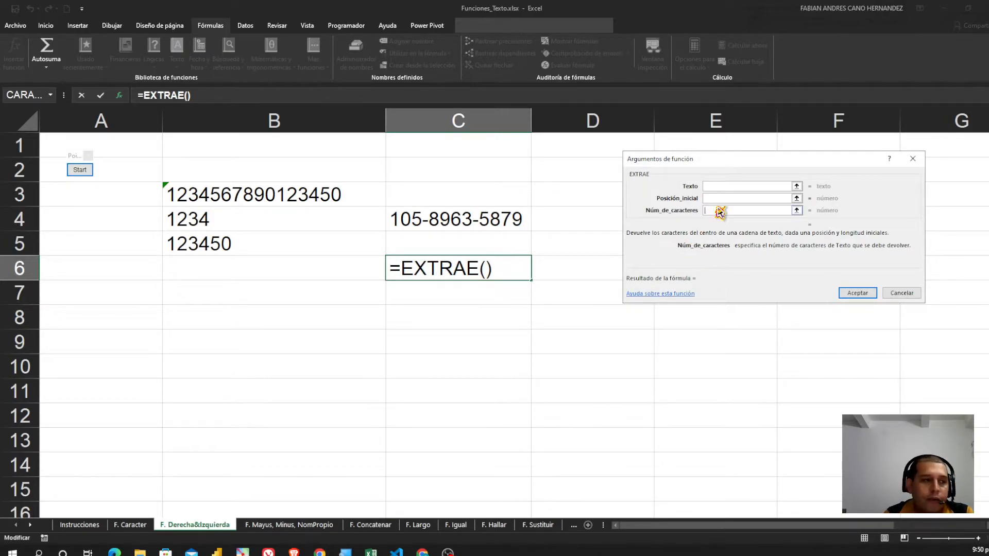
left_click(729, 188)
left_click(493, 226)
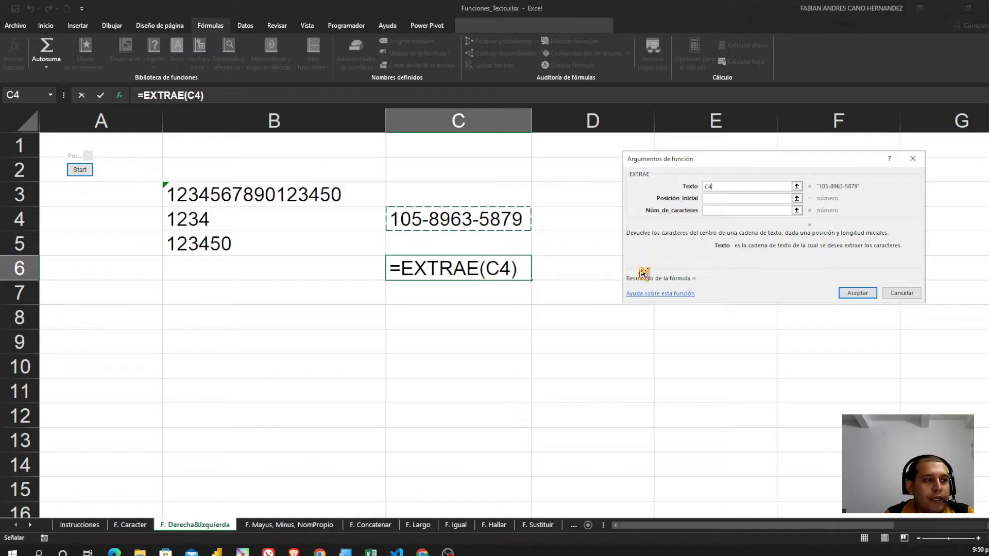
left_click(716, 198)
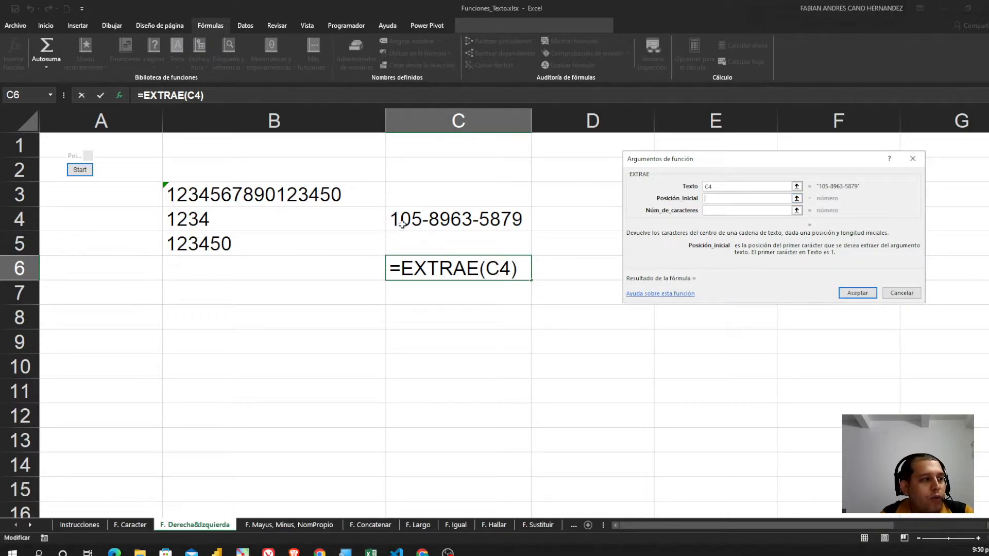
left_click(724, 199)
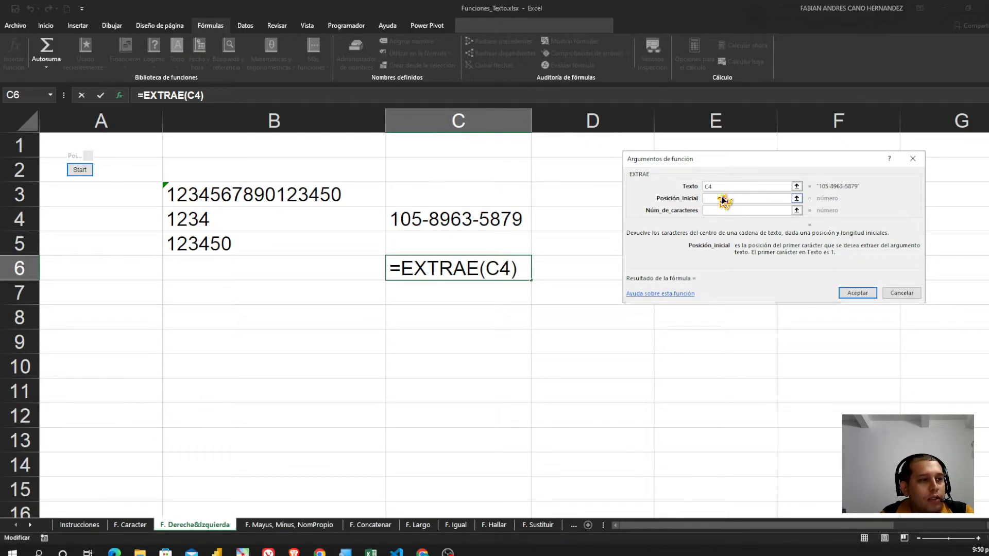
type("4")
left_click(723, 210)
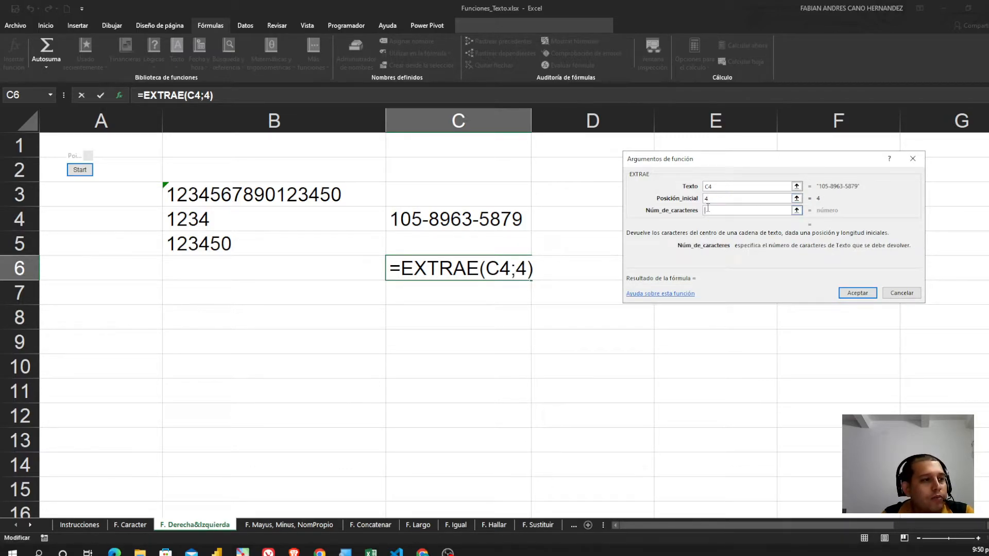
type("4")
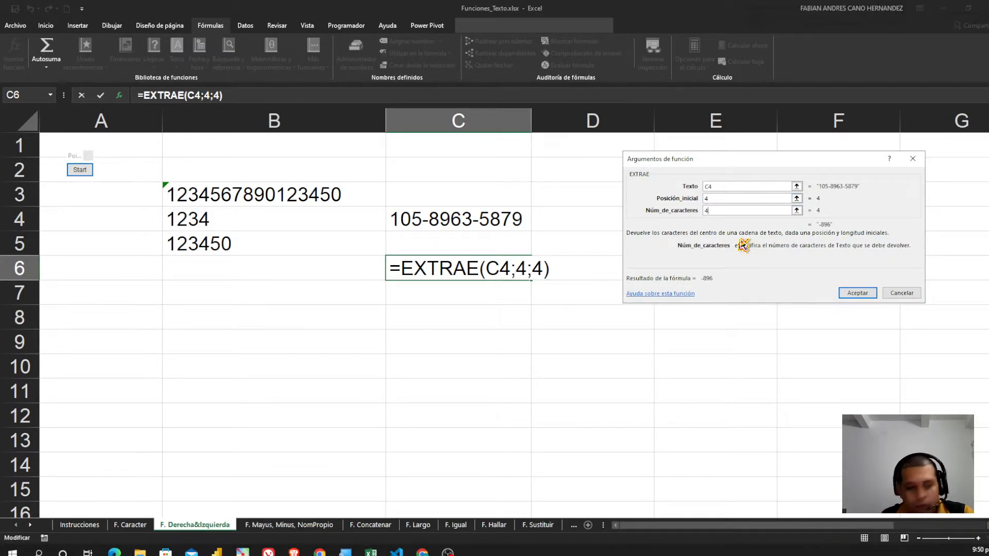
left_click(870, 295)
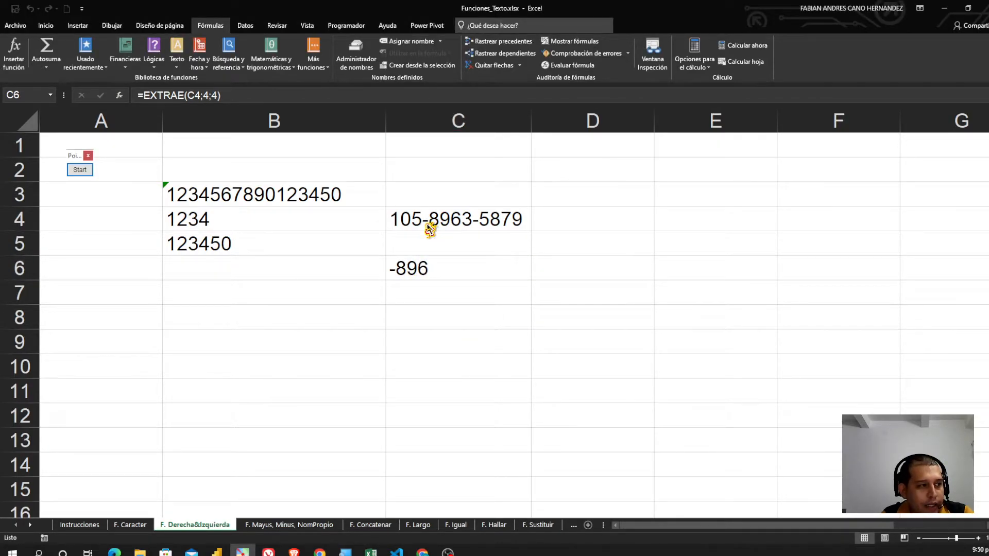
left_click(409, 278)
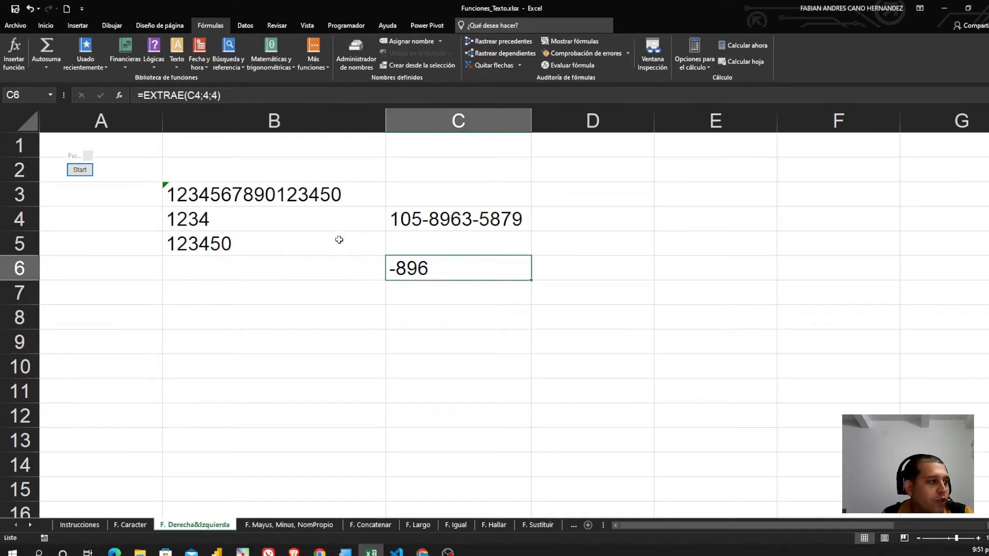
Change C6's EXTRAE start position from 4 to 5 (8963), then go to the F. Mayus, Minus, NomPropio sheet
left_click(119, 96)
left_click(718, 197)
key("BackSpace")
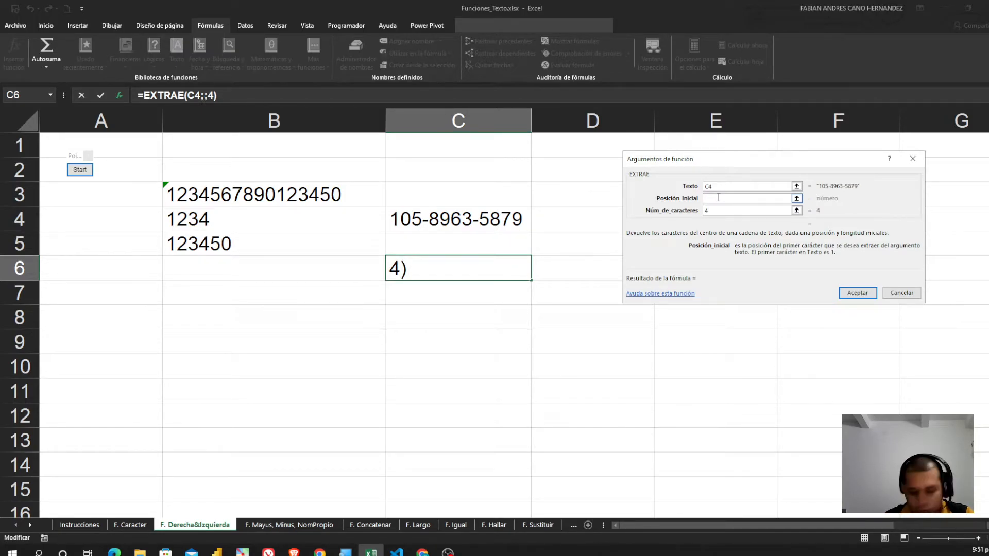
type("5")
left_click(862, 294)
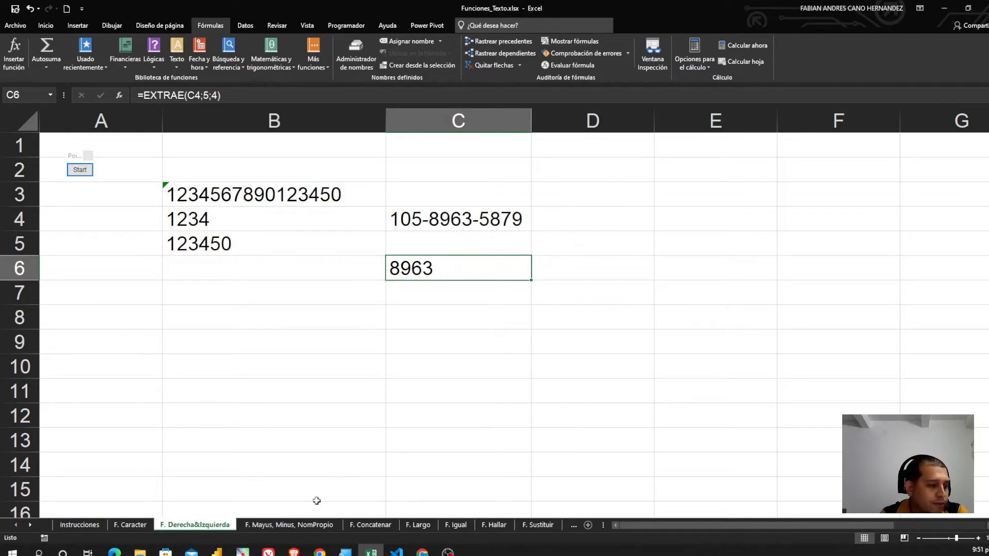
left_click(280, 525)
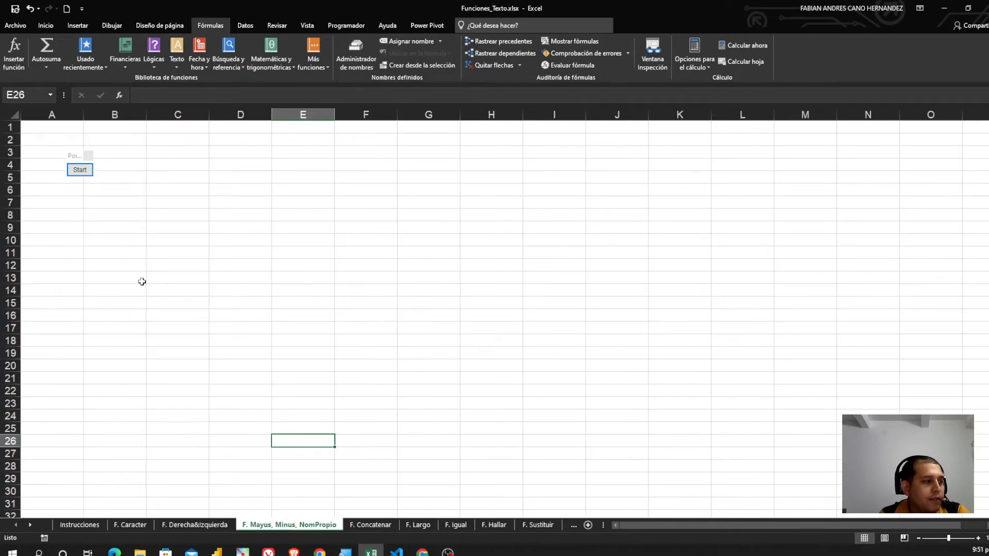
left_click(147, 242)
left_click_drag(76, 157, 854, 154)
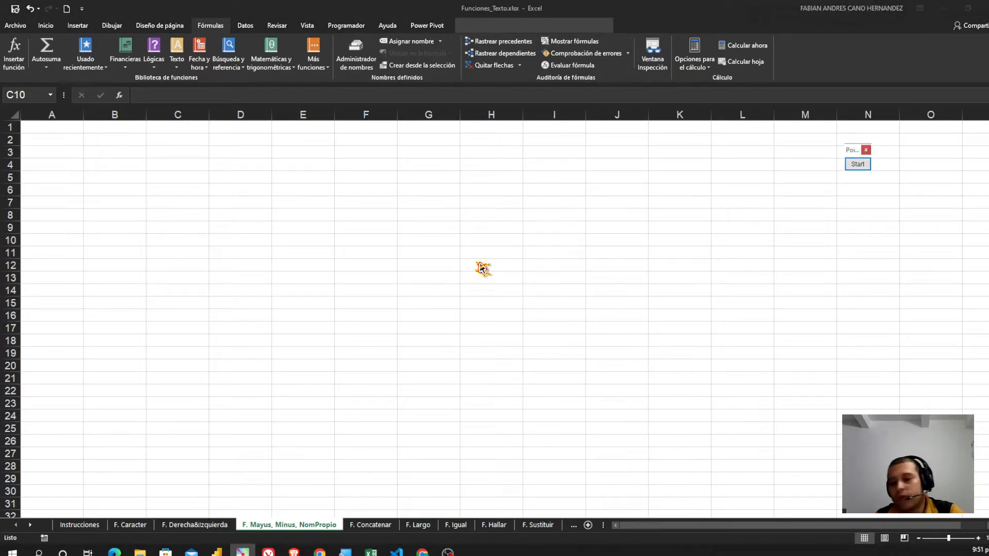
left_click(178, 163)
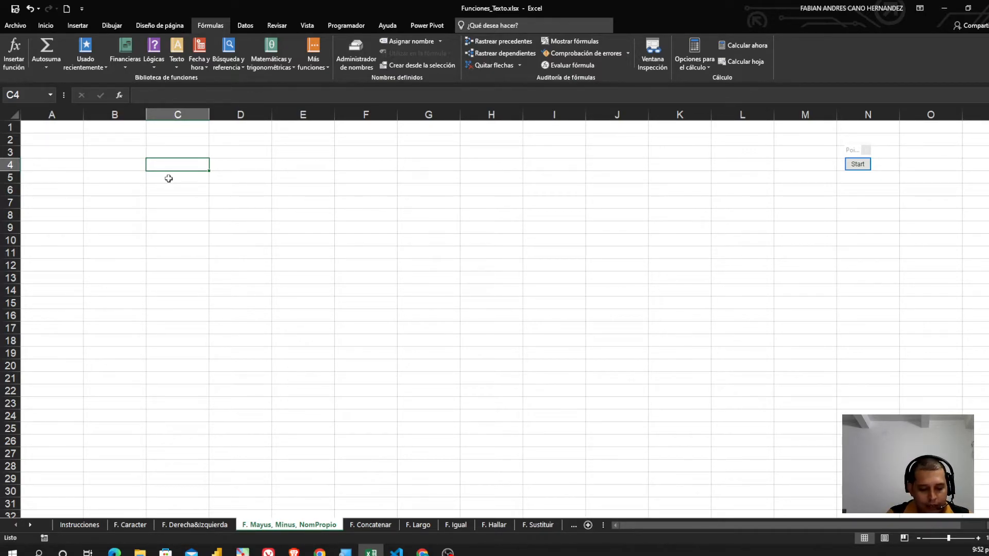
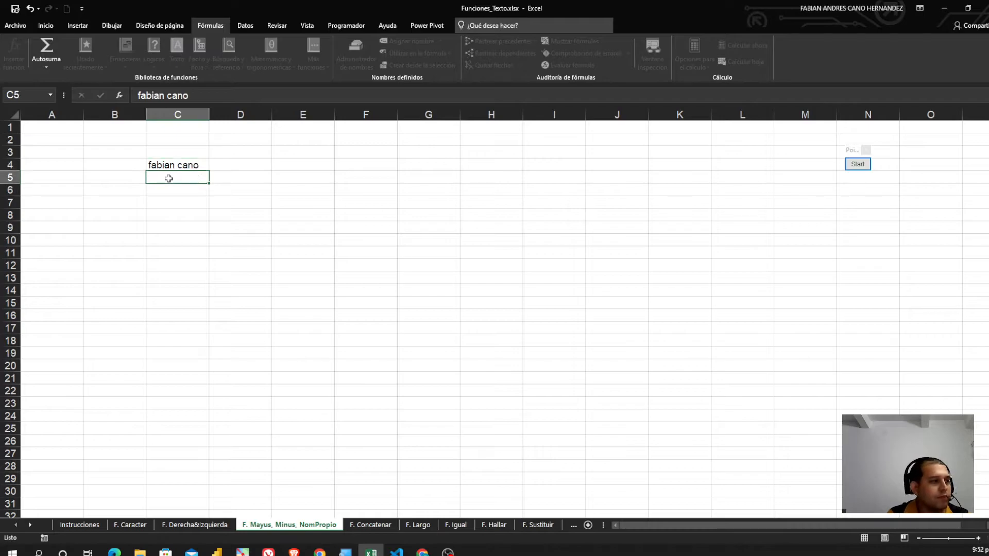
Type a lowercase full name into cell C4
key("Return")
key("Up")
Enter =MAYUSC(C4) in C5 through the function arguments dialog
left_click(168, 179)
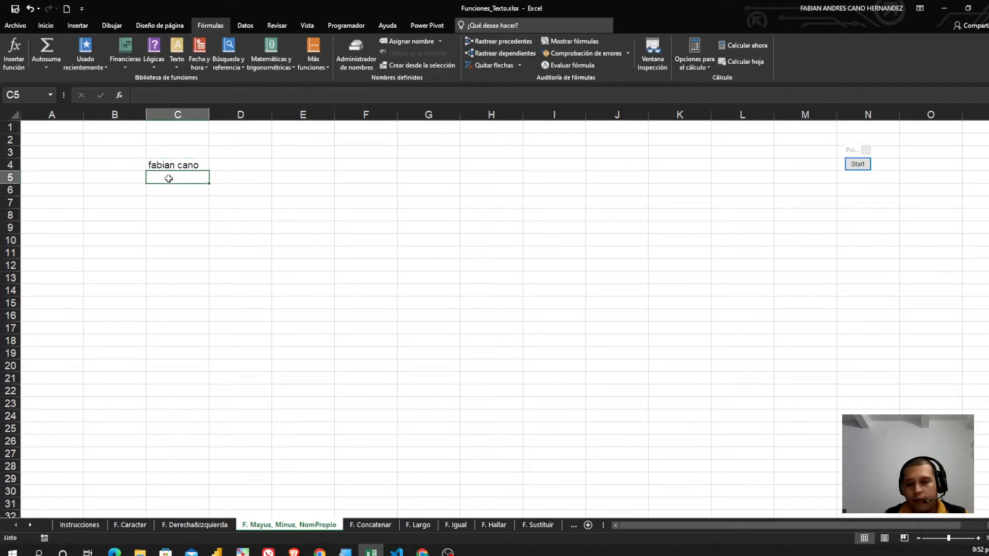
type("=")
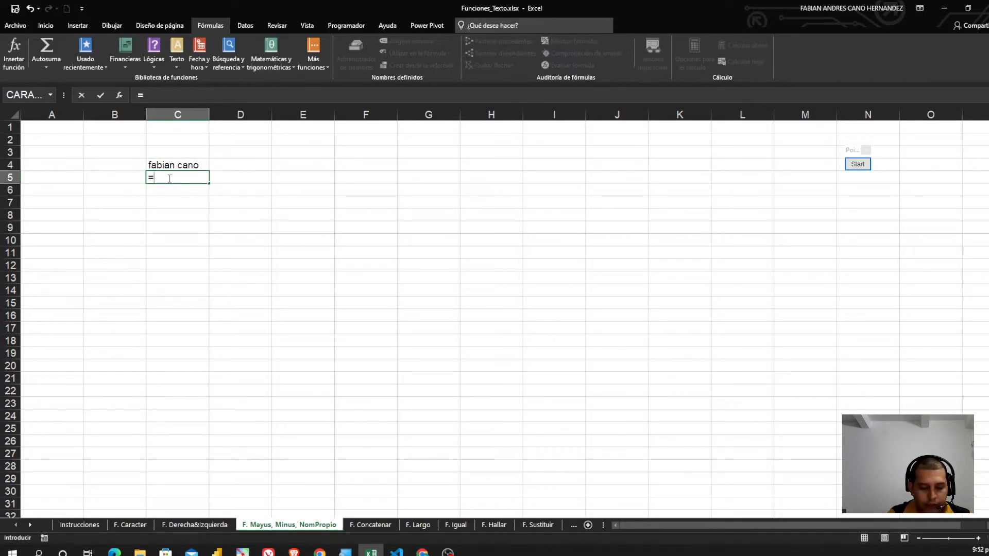
type("mayu")
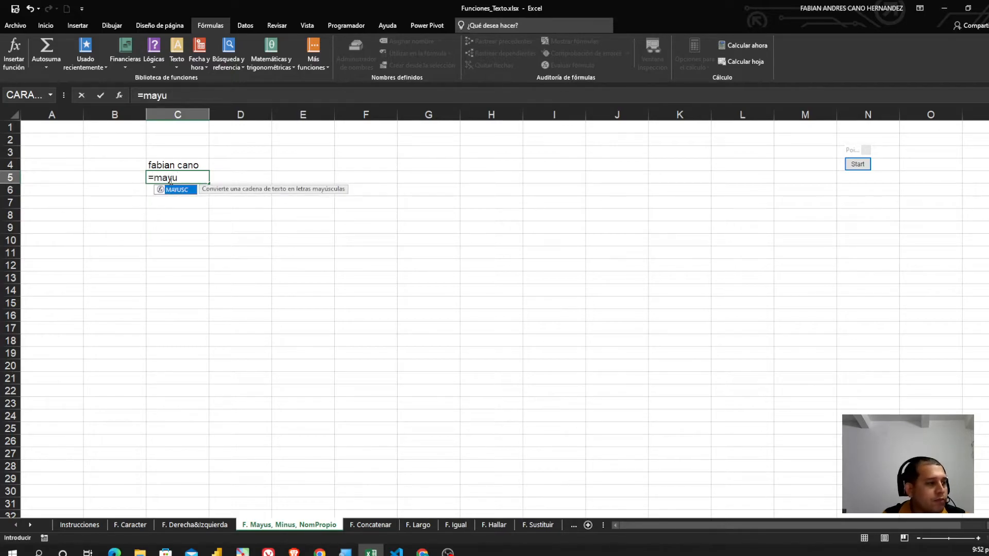
double_click(184, 192)
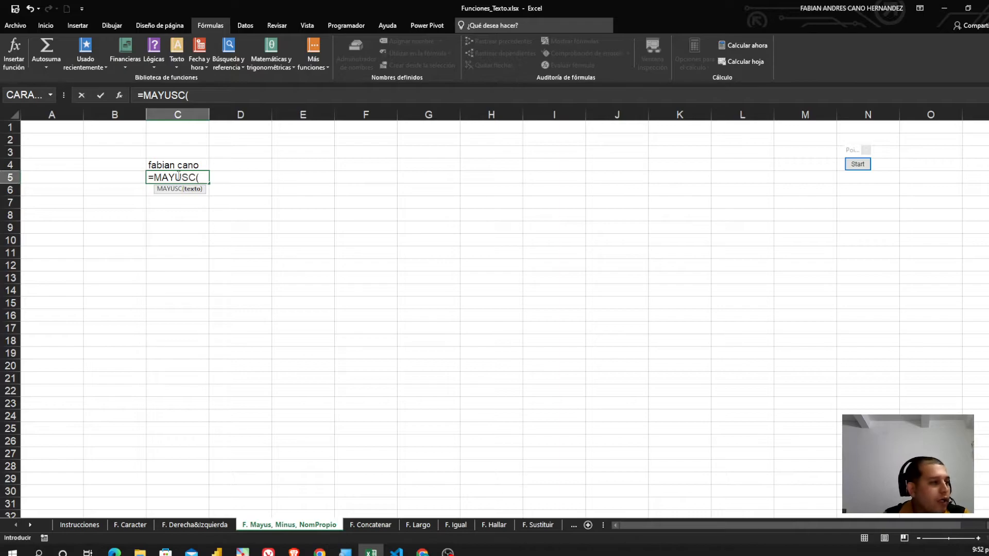
left_click(119, 95)
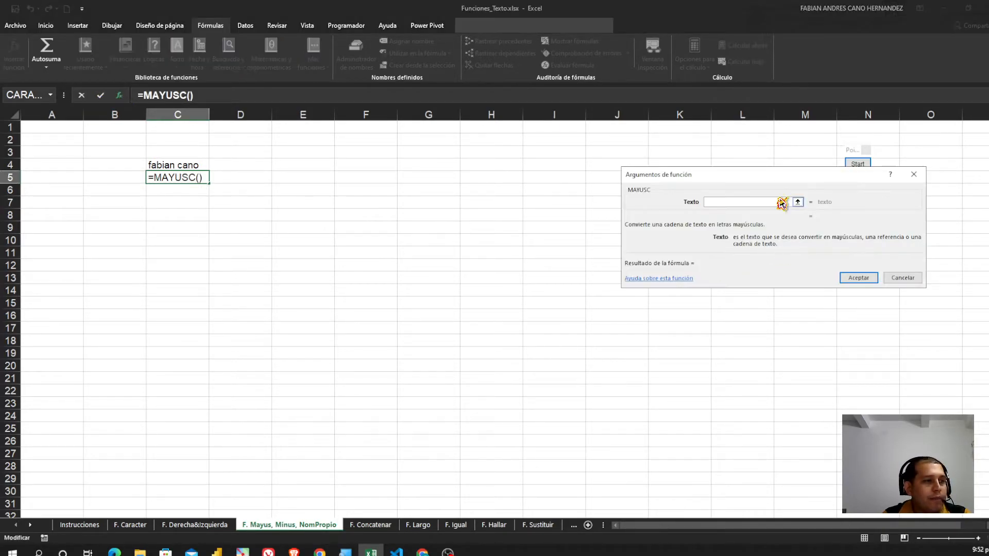
left_click_drag(772, 176, 639, 176)
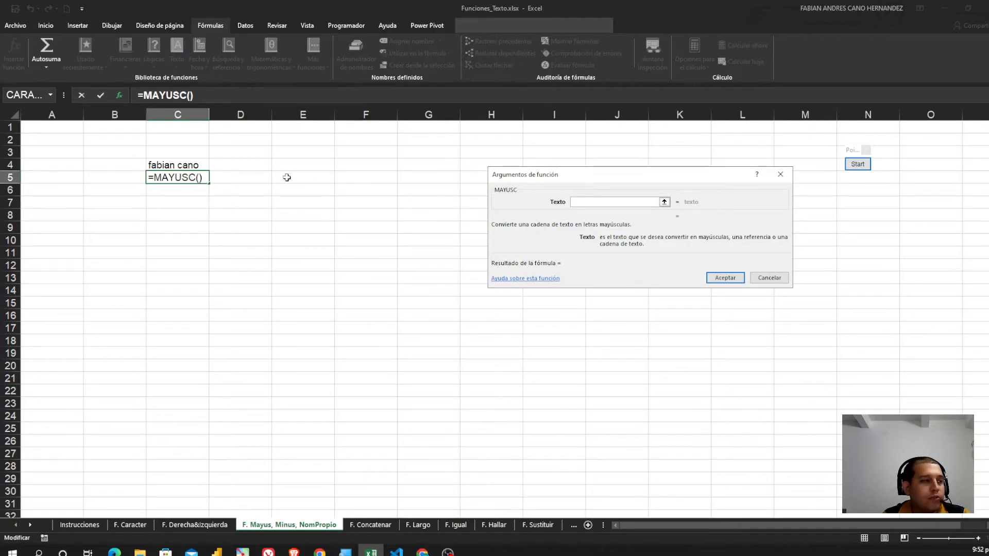
left_click(184, 164)
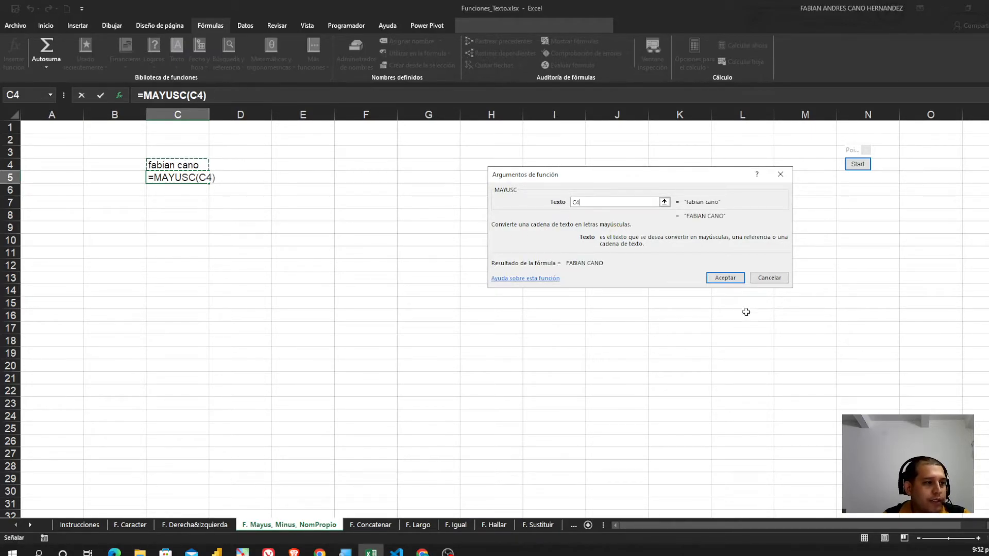
left_click(734, 278)
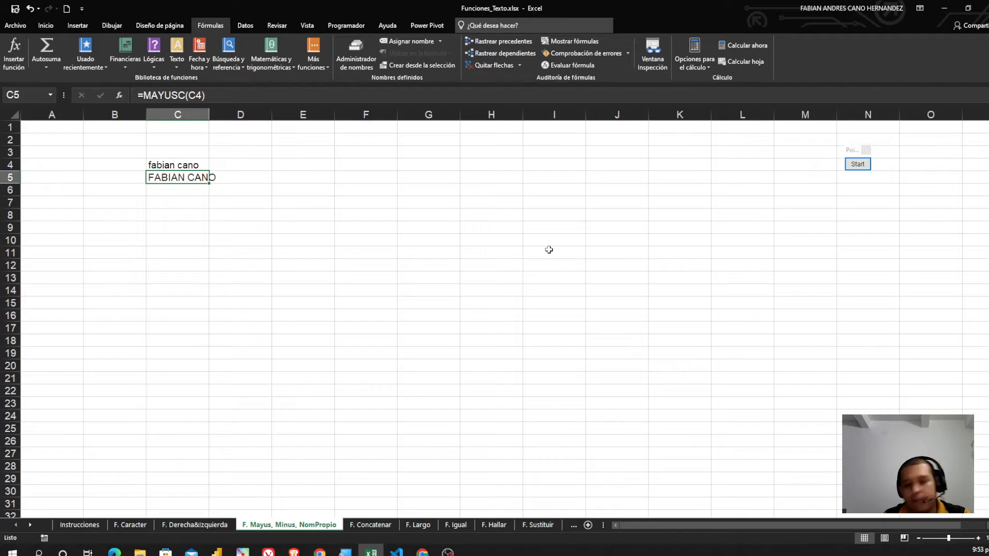
left_click(162, 191)
left_click(171, 178)
left_click(173, 191)
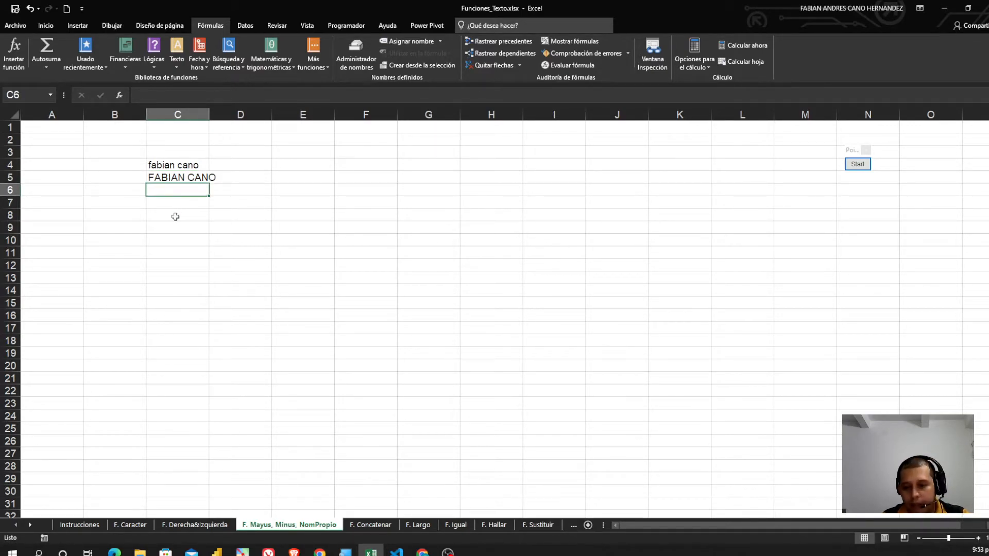
Enter =MINUSC(C5) in C6 to show the name in lowercase
type("=")
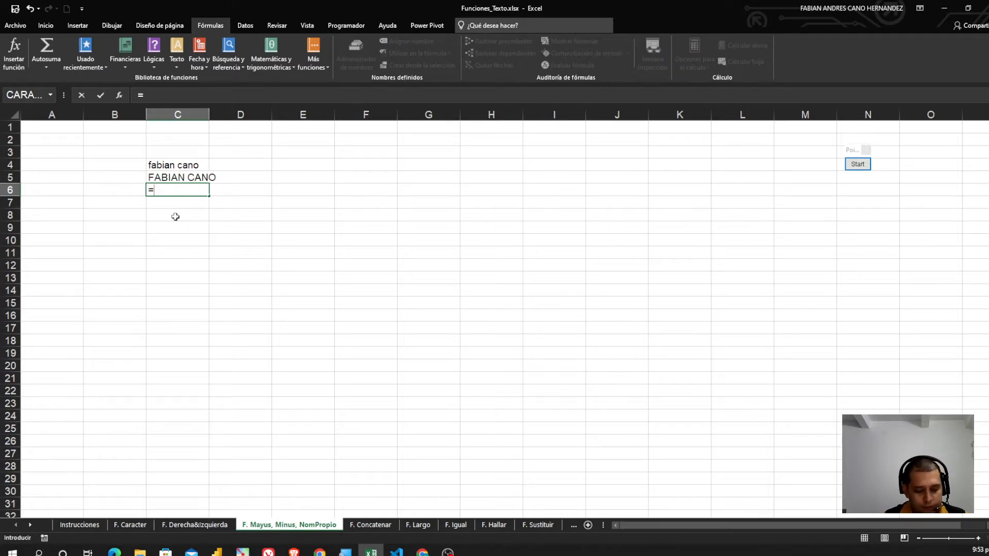
type("minu")
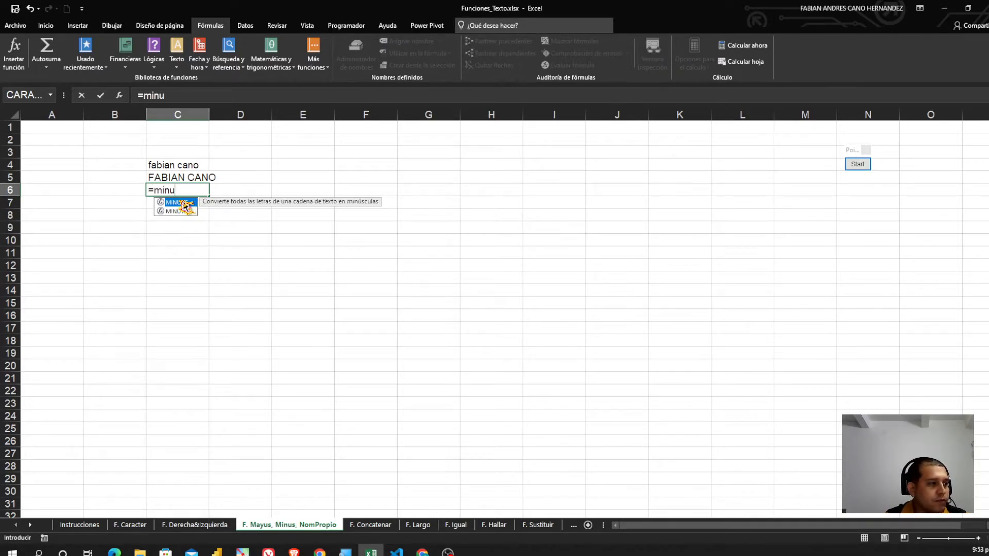
double_click(184, 202)
left_click(184, 177)
key("Return")
key("Up")
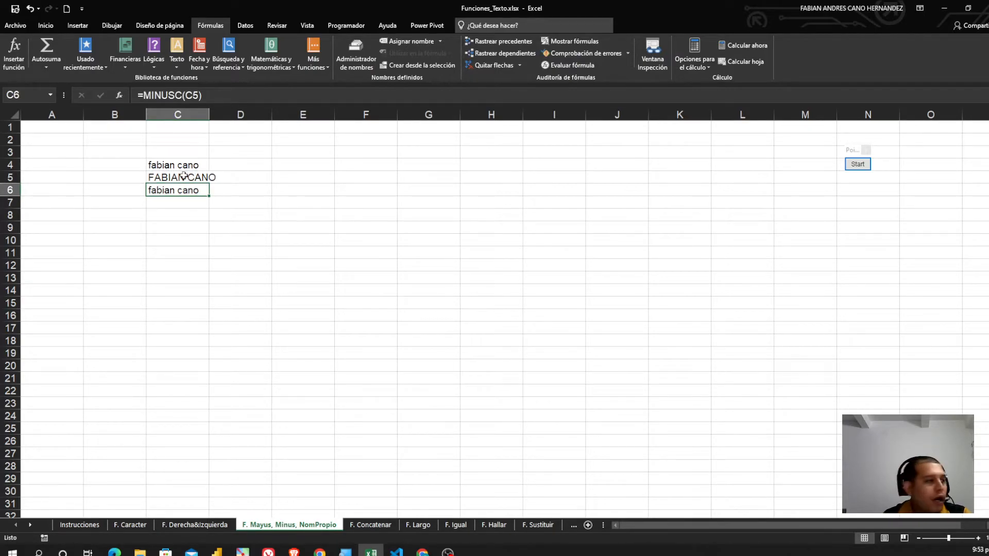
key("Down")
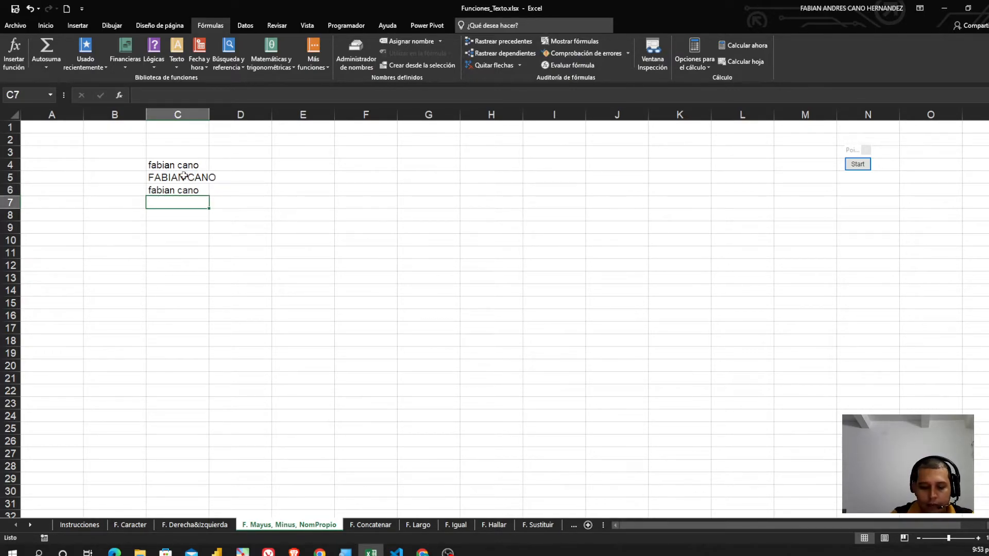
Enter =NOMPROPIO(C6) in C7 to show the name in proper case
type("=nom")
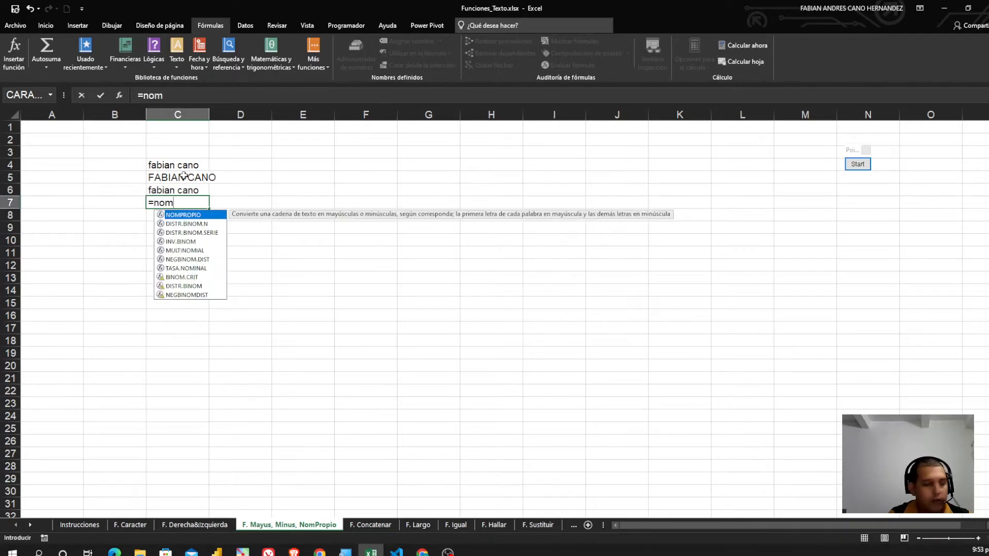
double_click(189, 216)
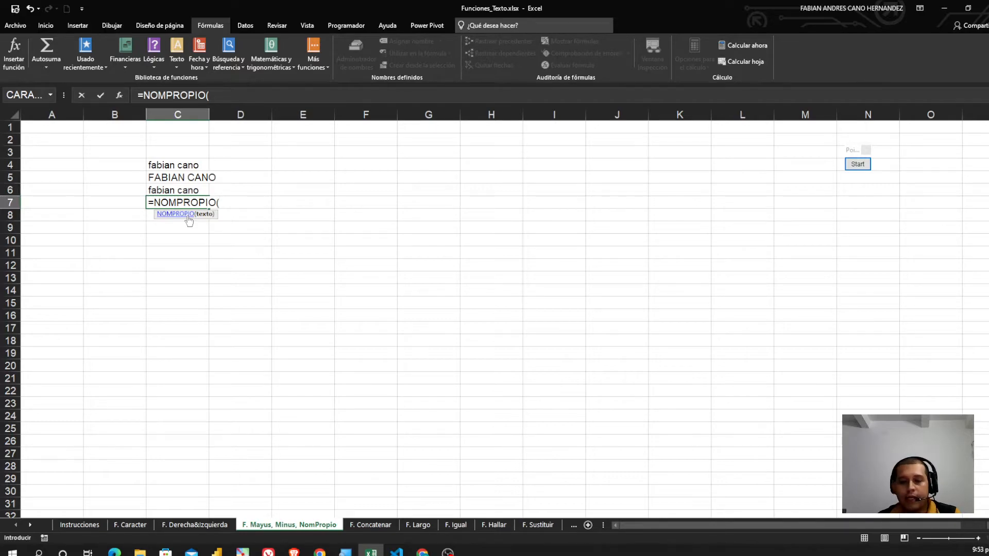
left_click(183, 190)
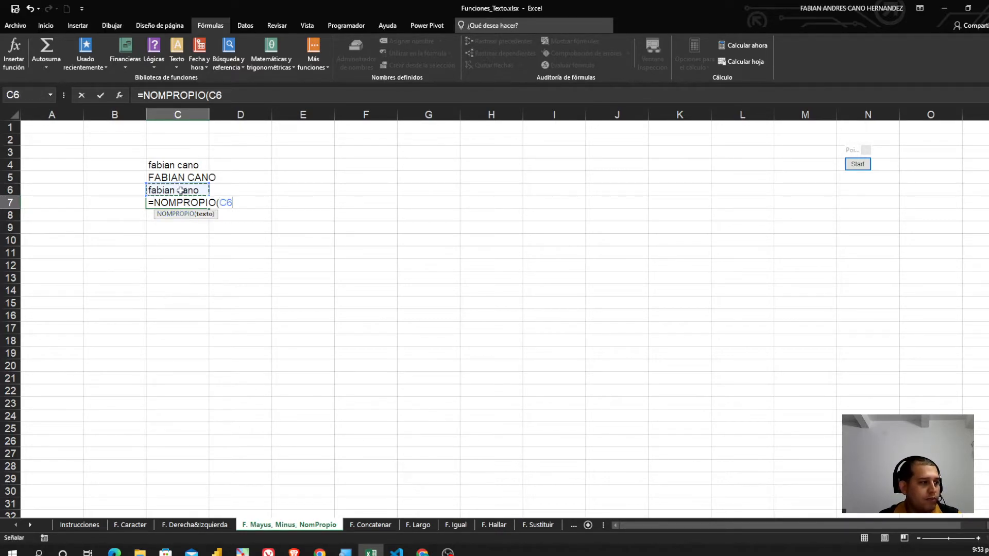
key("Return")
key("Up")
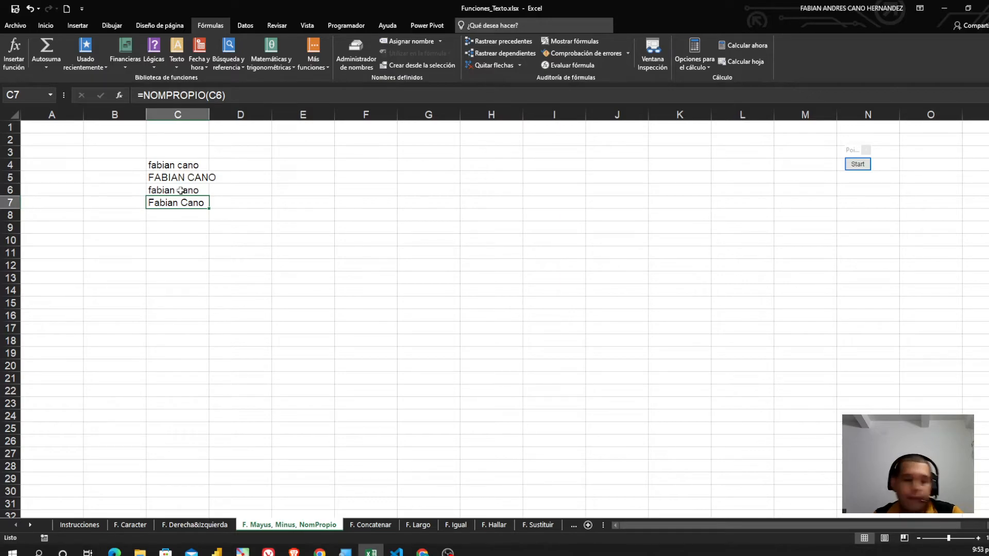
Go to the F. Concatenar sheet and select cell C5
left_click(384, 527)
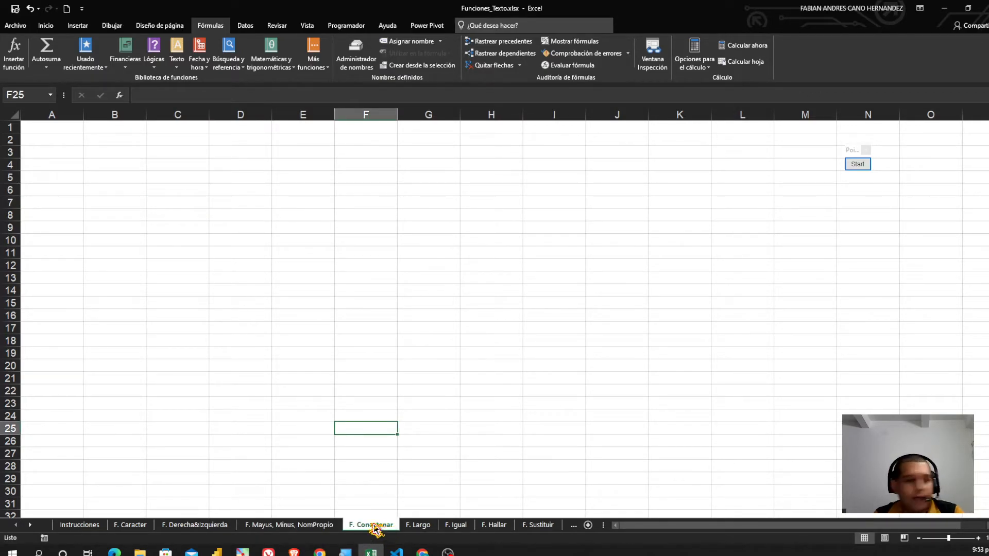
left_click(155, 256)
left_click(170, 189)
left_click(172, 177)
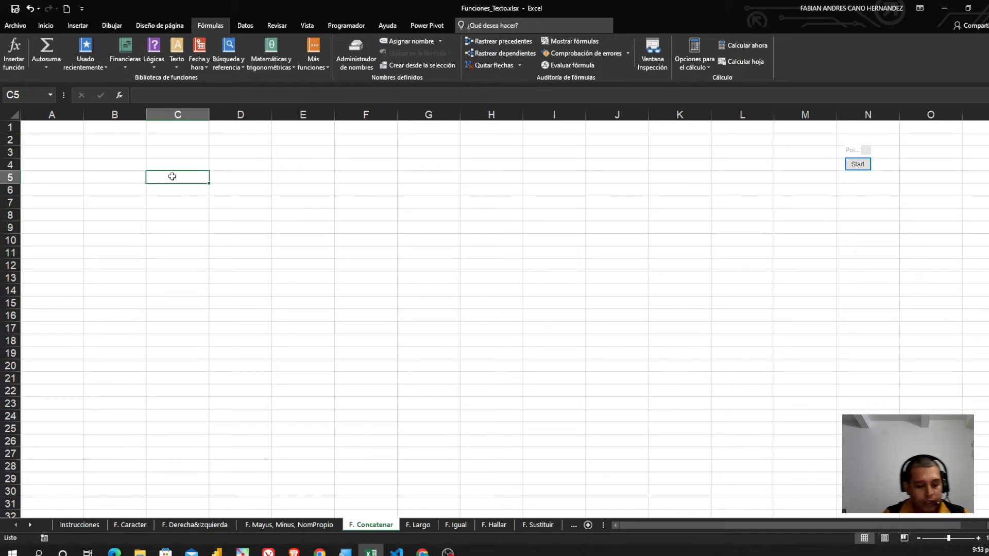
Enter a first name in C5 and the number 890 in D5, cancelling a stray formula
type("Fabian")
key("Tab")
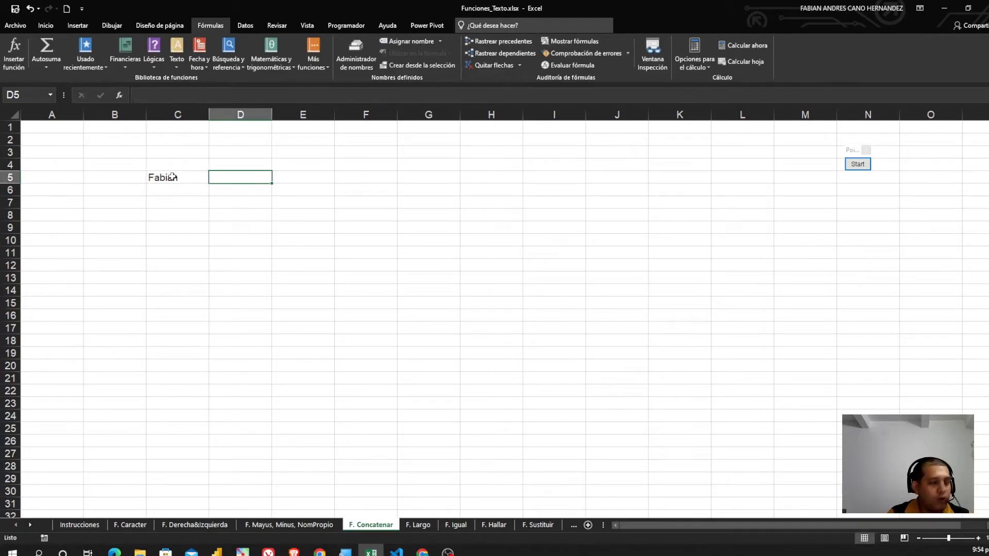
type("=")
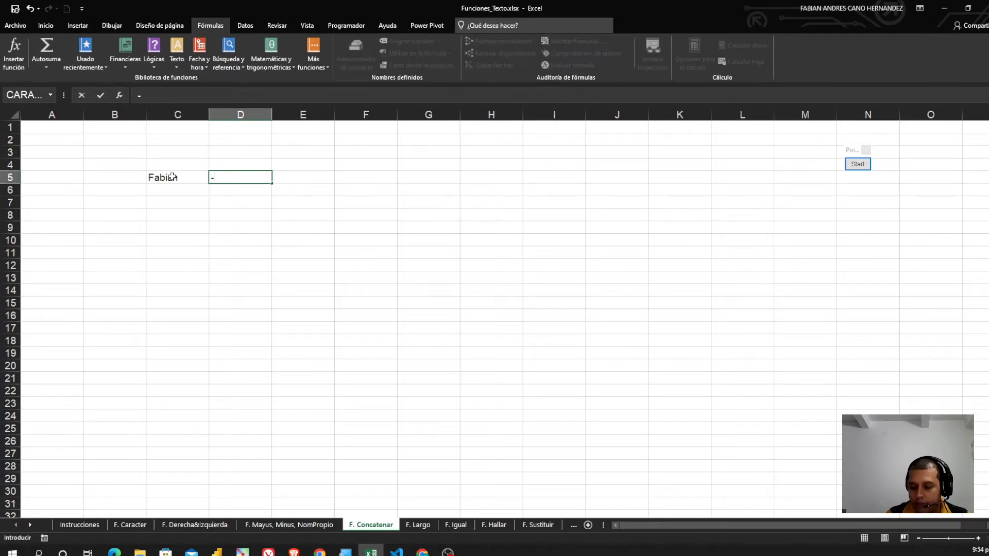
key("Right")
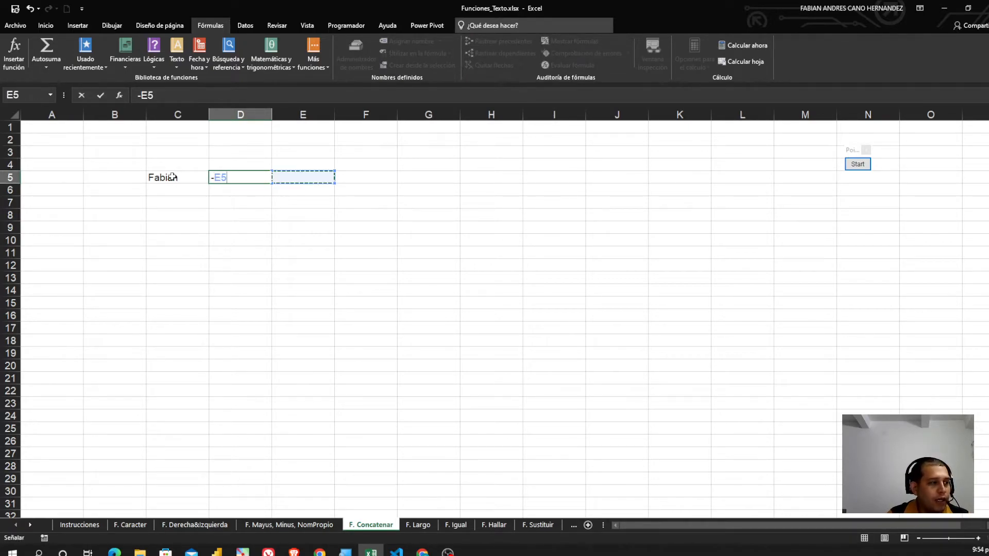
key("Escape")
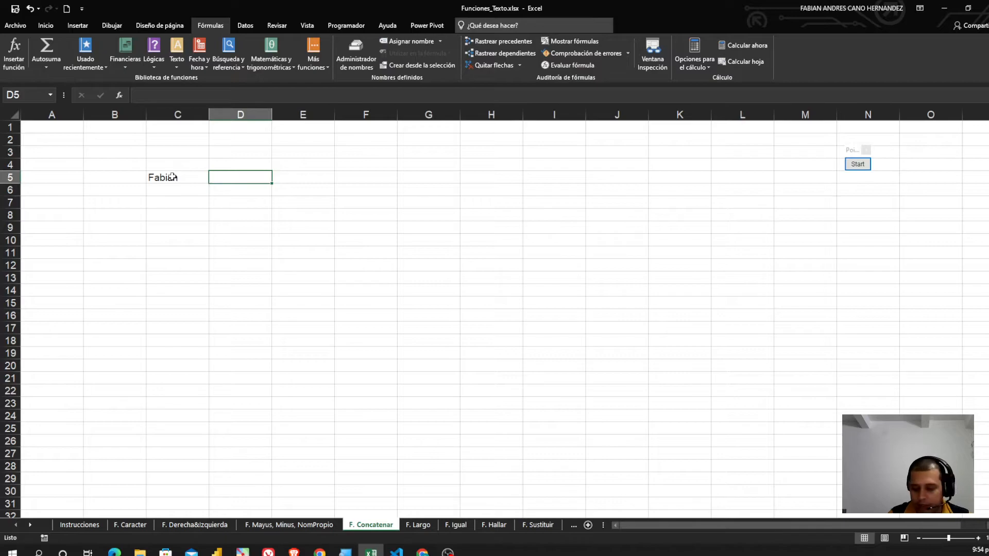
key("BackSpace")
key("BackSpace")
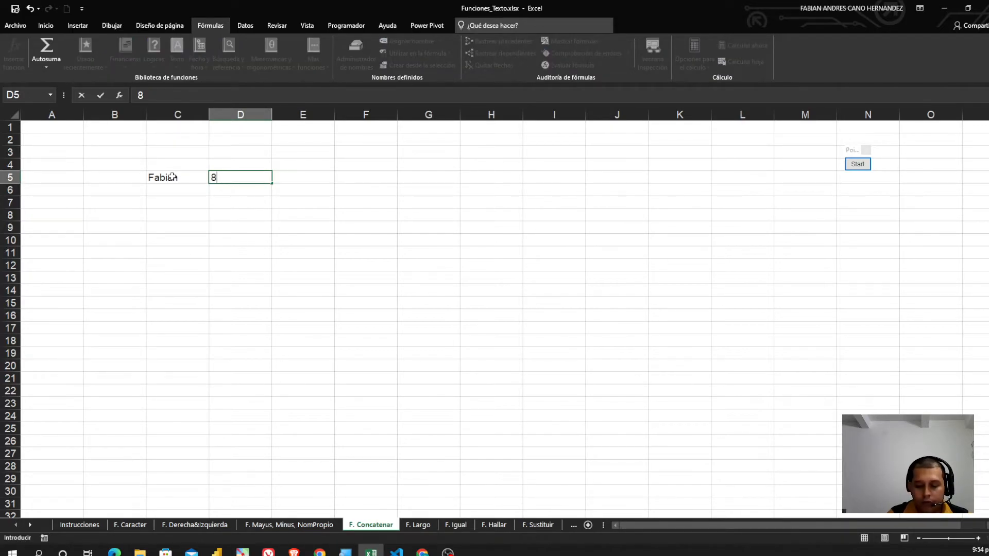
type("890")
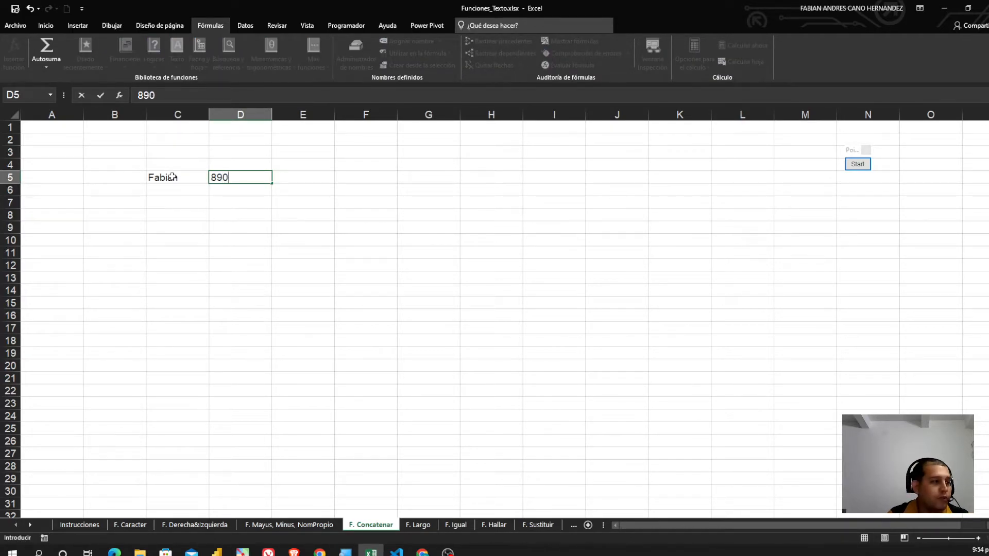
key("ctrl+Return")
left_click(173, 176)
key("shift+Right")
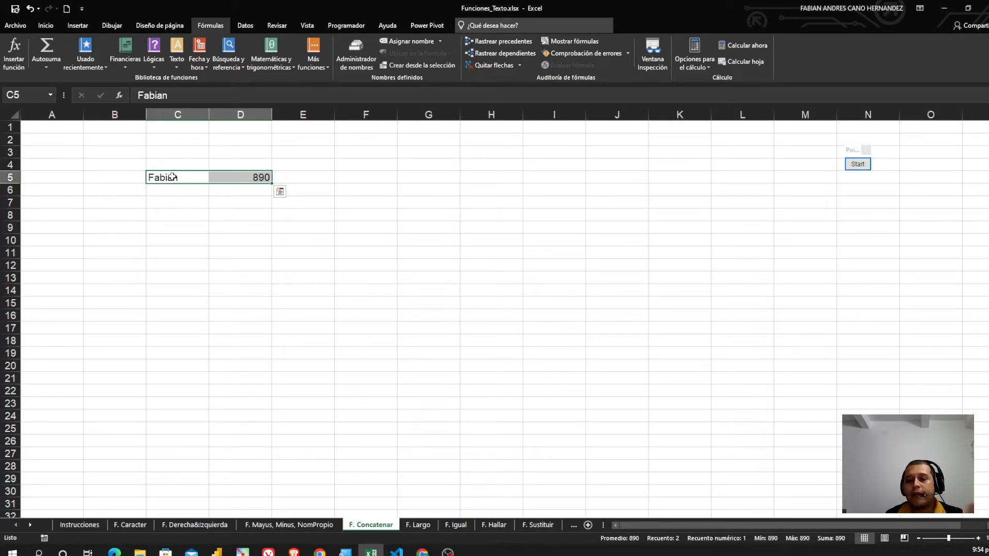
key("Down")
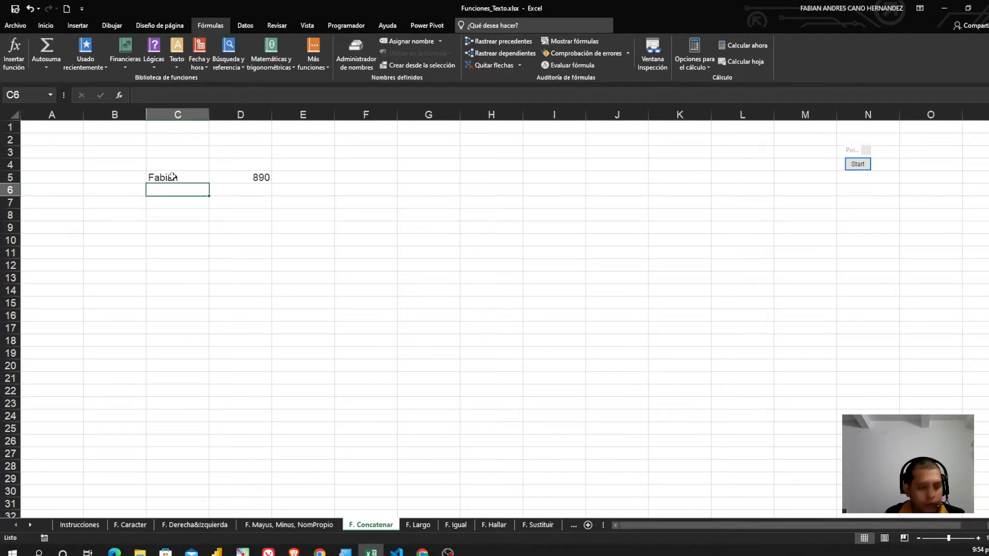
Start a CONCATENAR formula in C6 with C5 as Texto1 and "-" as Texto2
type("=")
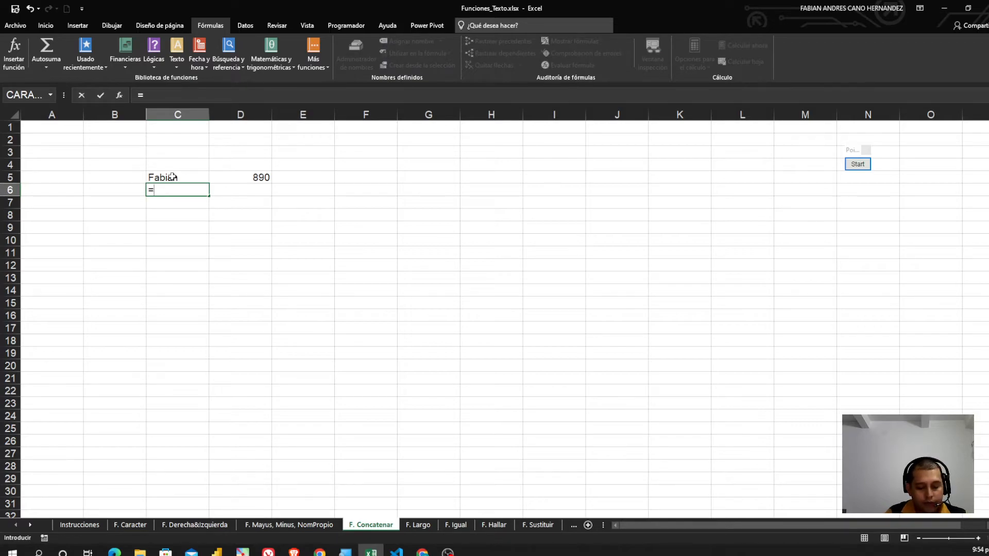
type("concat")
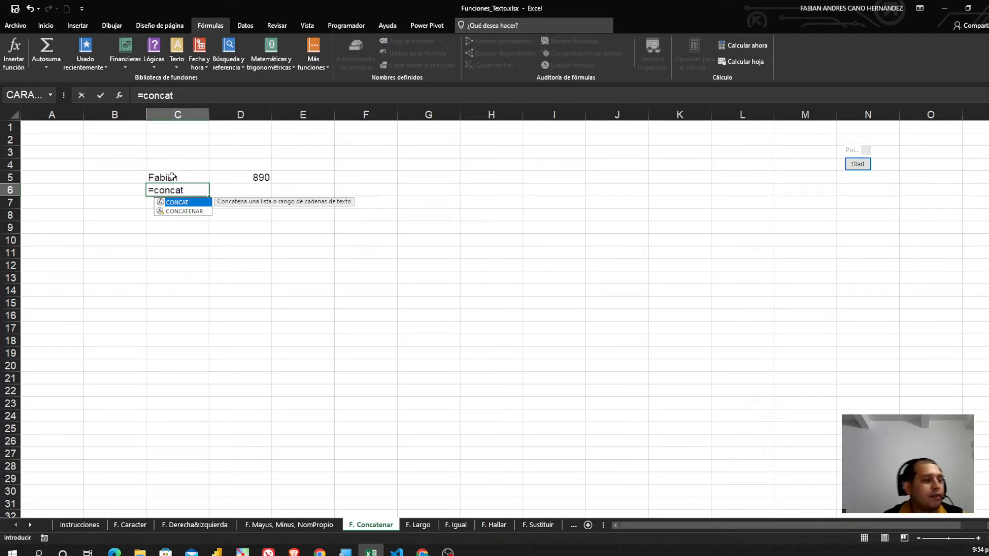
double_click(191, 211)
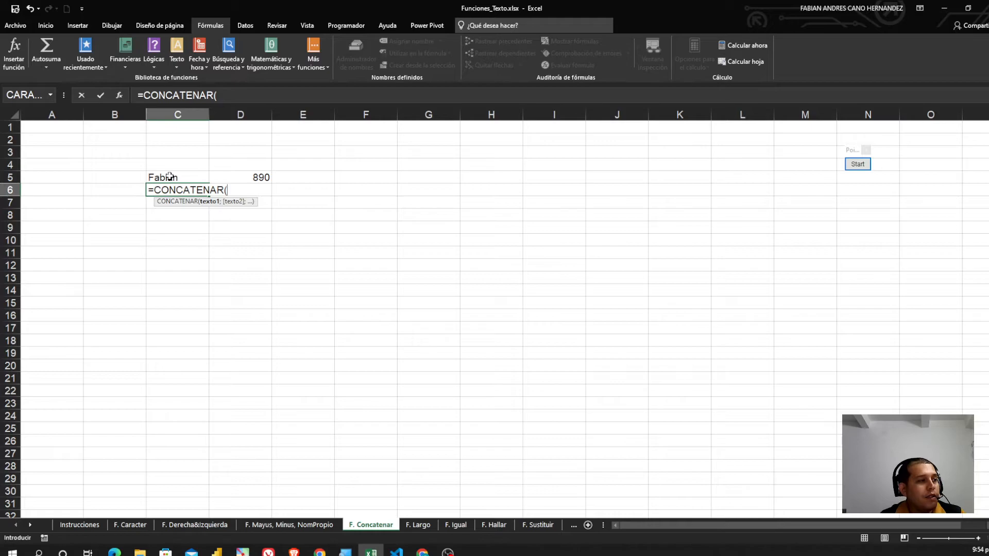
left_click(119, 95)
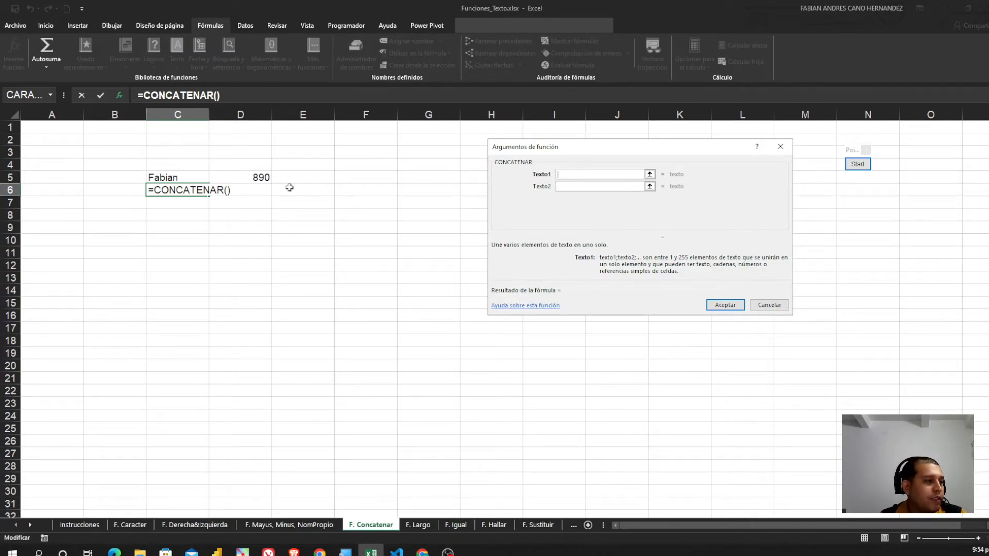
left_click(160, 177)
left_click(573, 186)
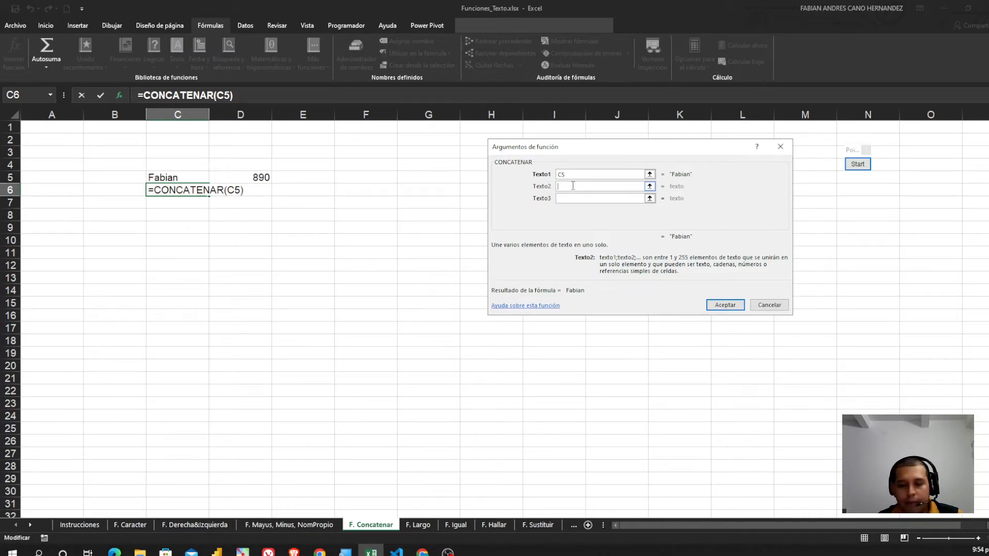
type("\"")
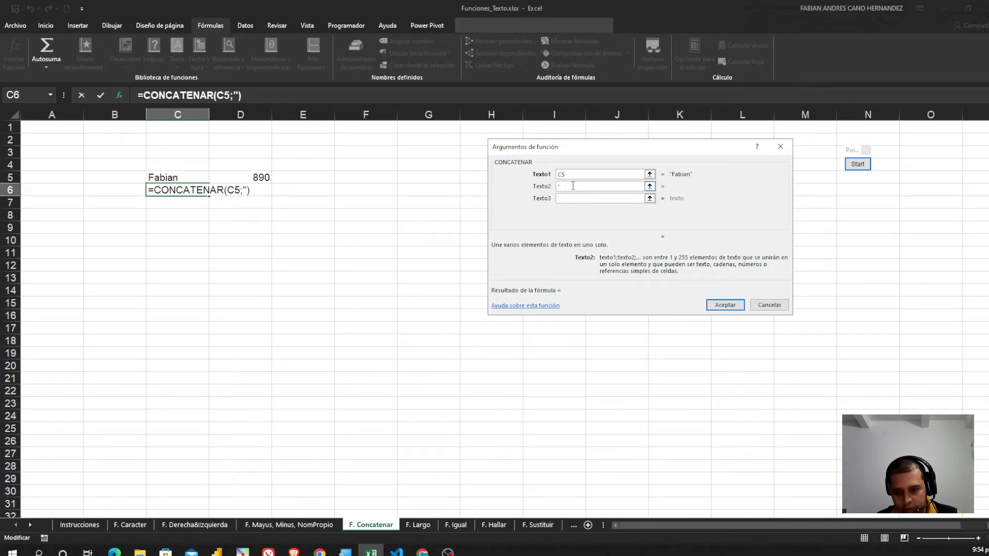
type("-\"")
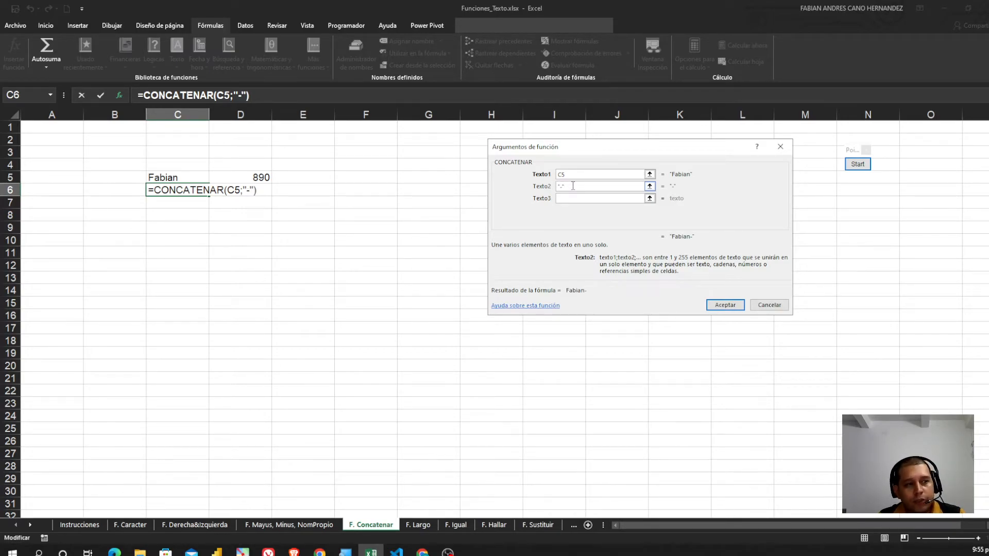
Set Texto3 to D5 and confirm =CONCATENAR(C5;"-";D5)
left_click(858, 165)
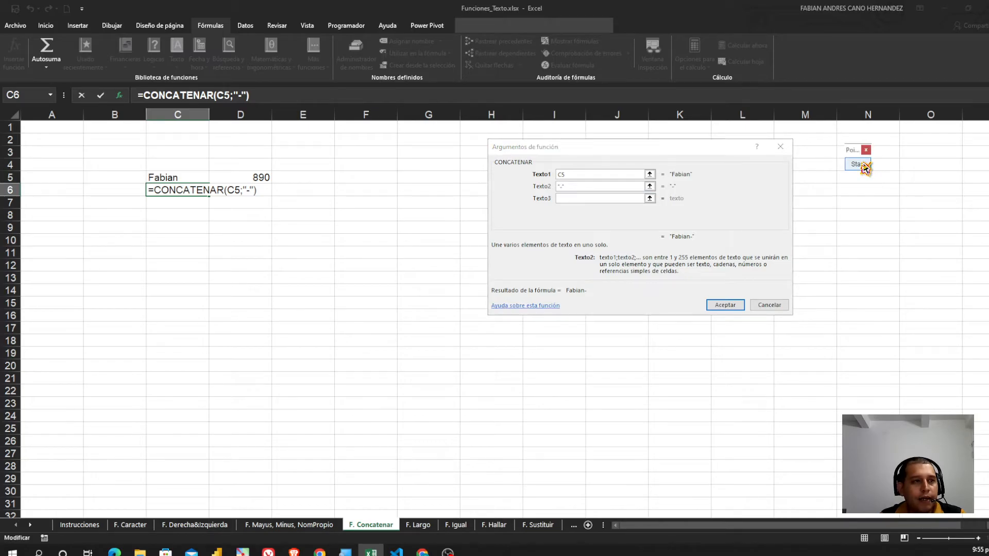
scroll(862, 178, "up", 2)
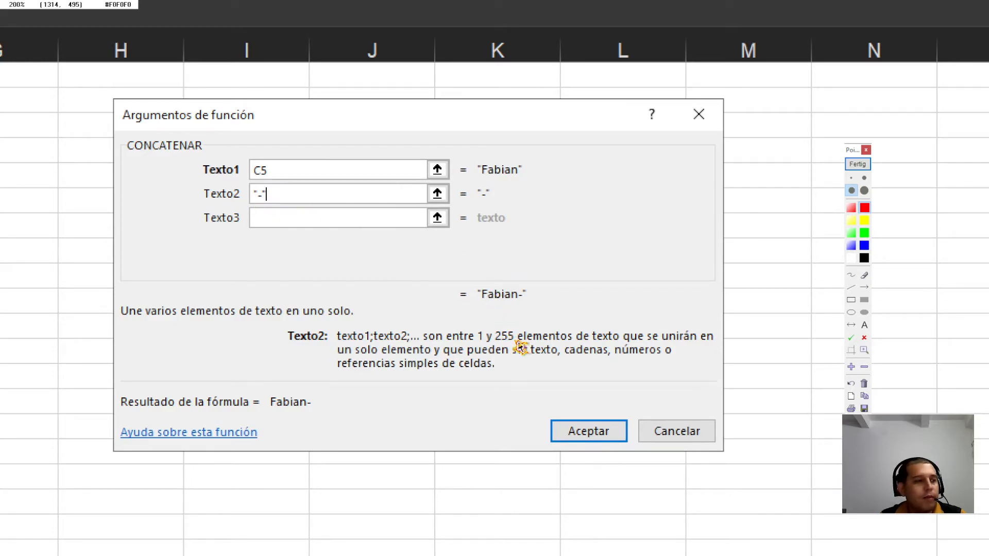
left_click(857, 164)
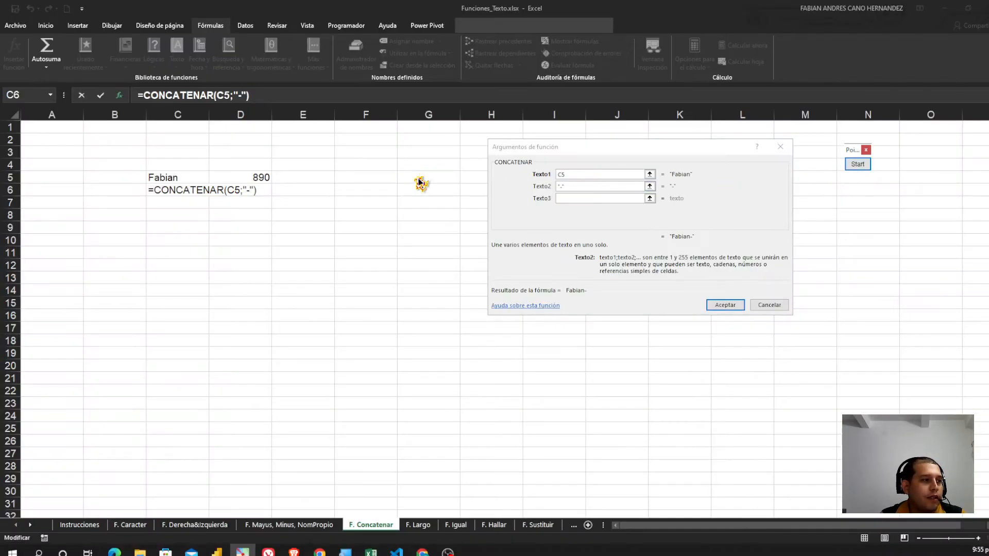
left_click(582, 199)
left_click(253, 178)
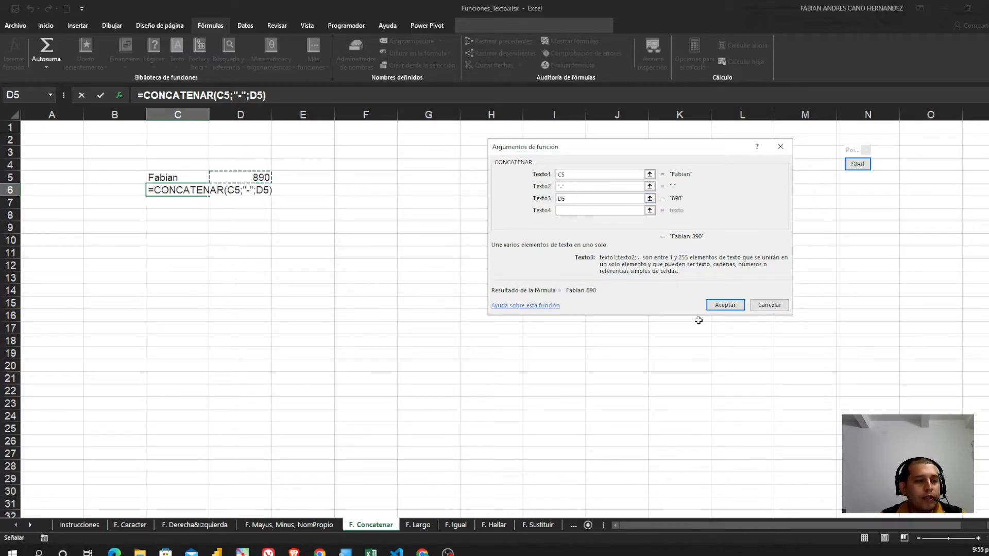
left_click(857, 163)
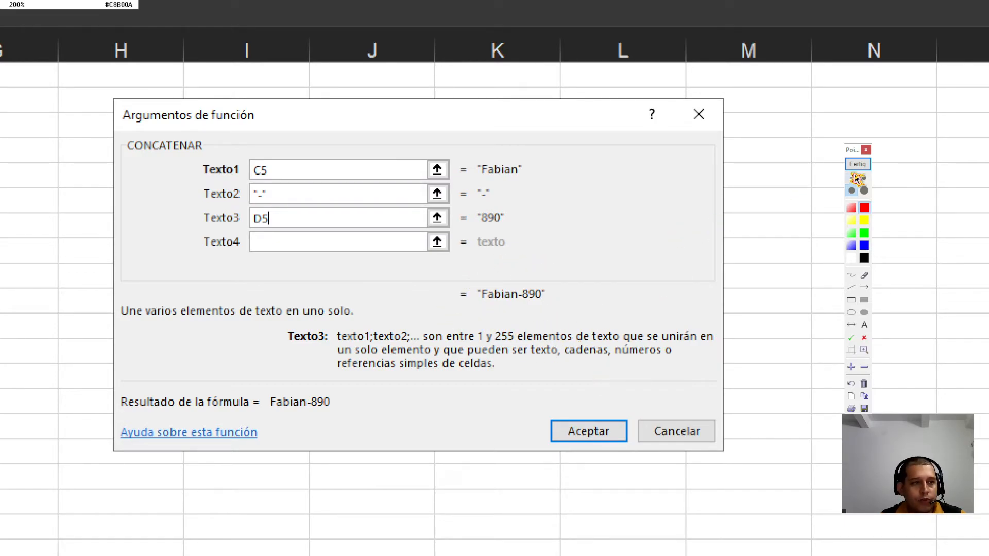
left_click(857, 164)
left_click(726, 306)
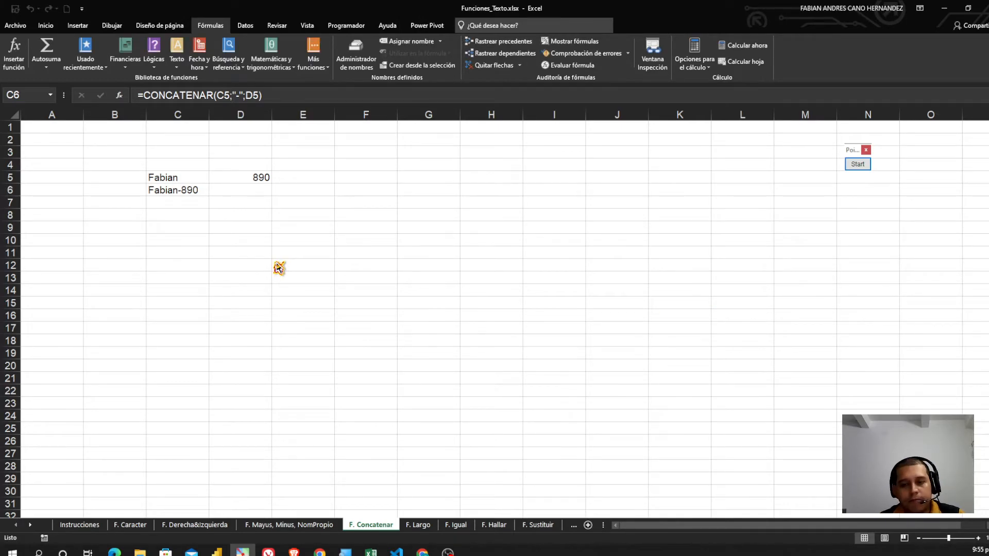
Copy C6's formula into C7 and edit it to =CONCATENAR(C6;" ";D5)
left_click(186, 198)
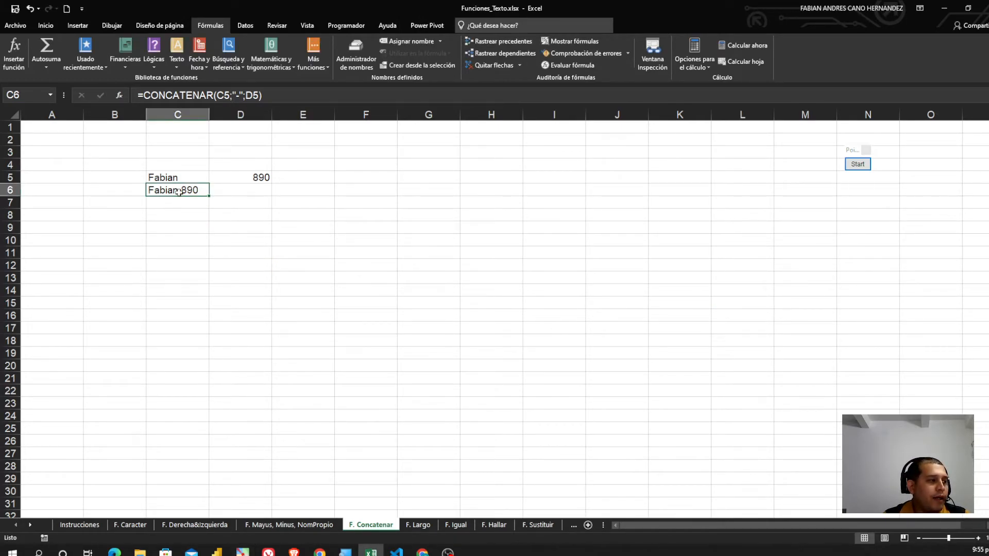
left_click_drag(209, 198, 211, 212)
left_click(186, 202)
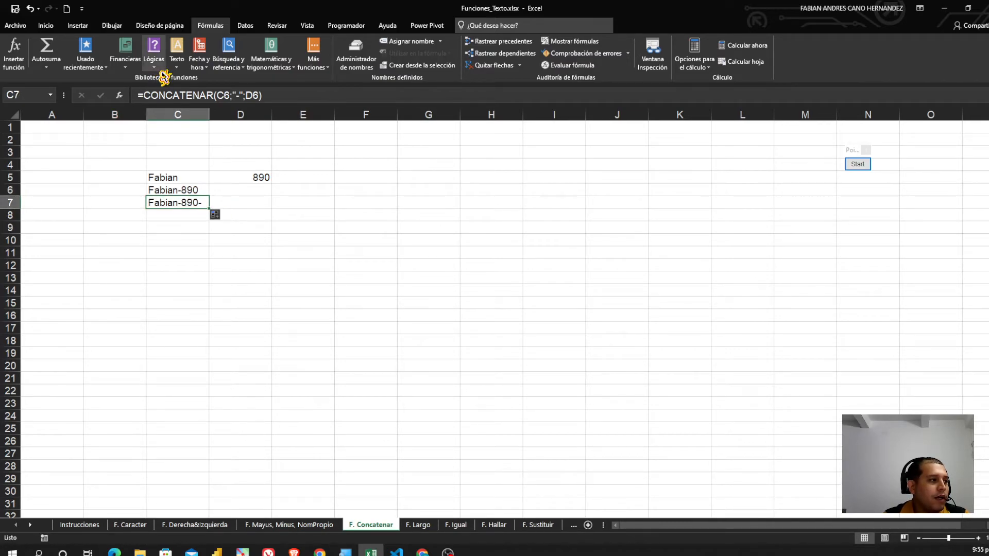
left_click(119, 96)
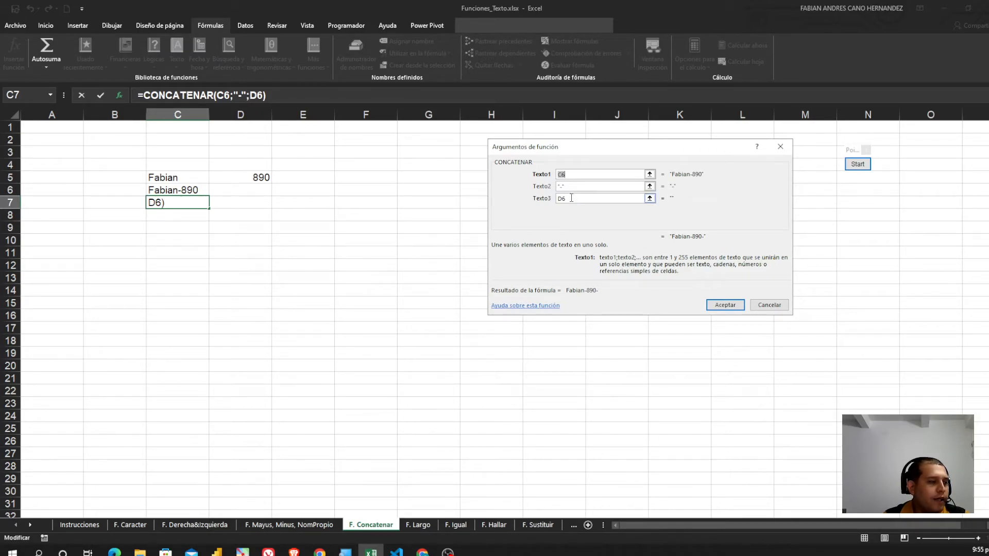
left_click(571, 198)
key("BackSpace")
type("5")
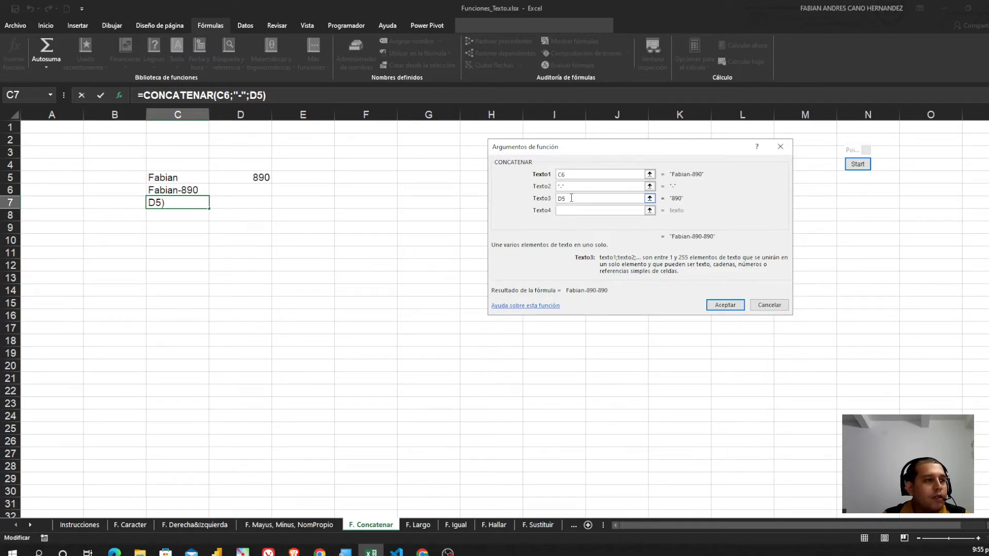
left_click(562, 186)
key("BackSpace")
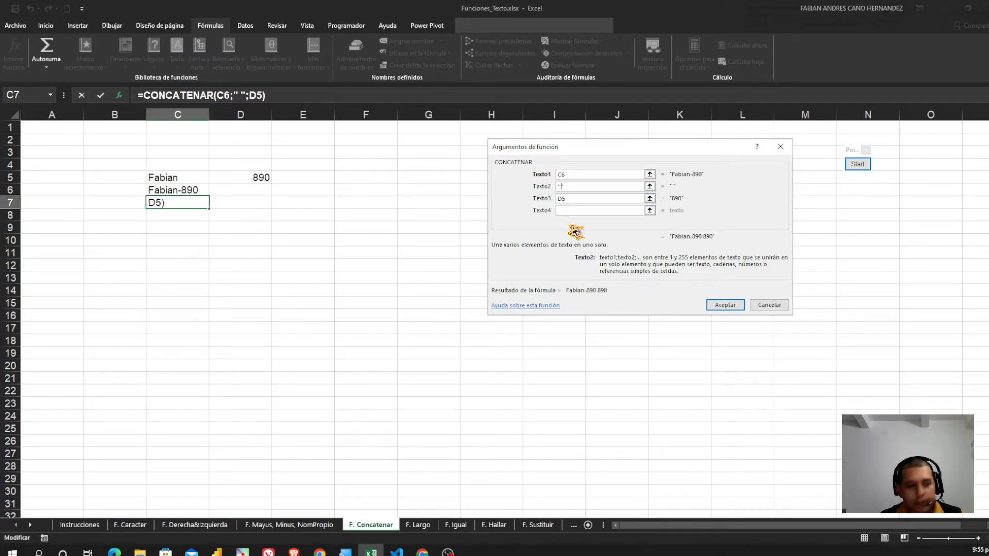
left_click(739, 305)
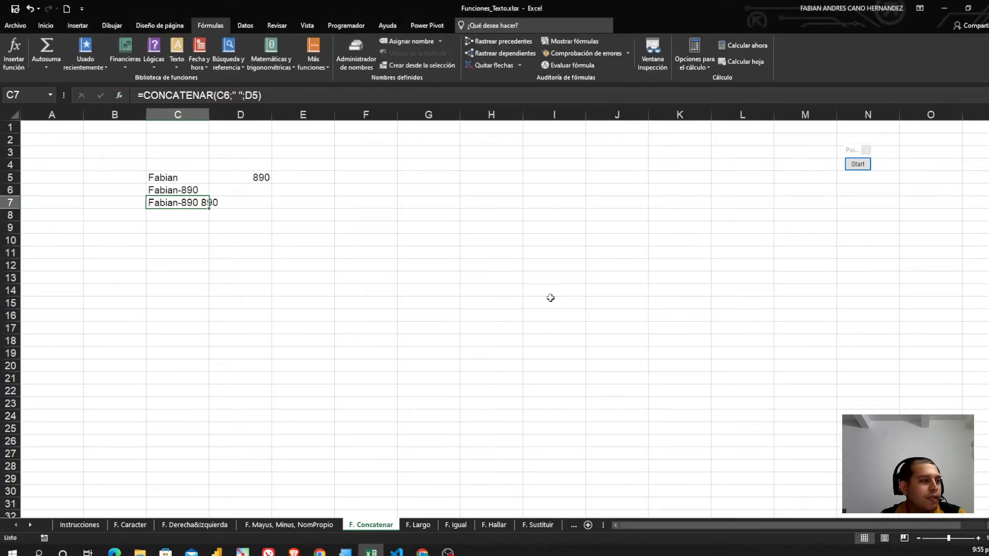
Review C7's function arguments and close them without changes
left_click(282, 265)
left_click(173, 201)
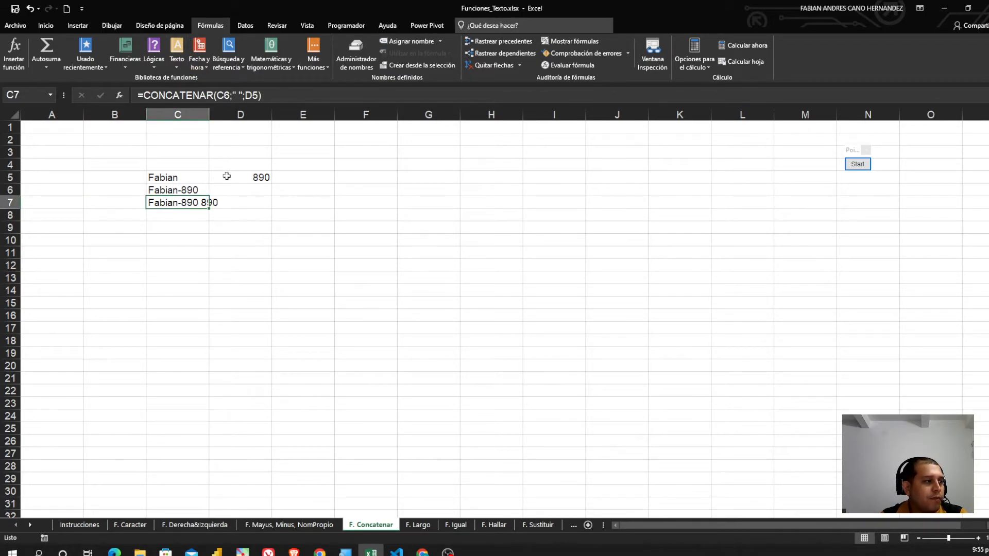
left_click(121, 100)
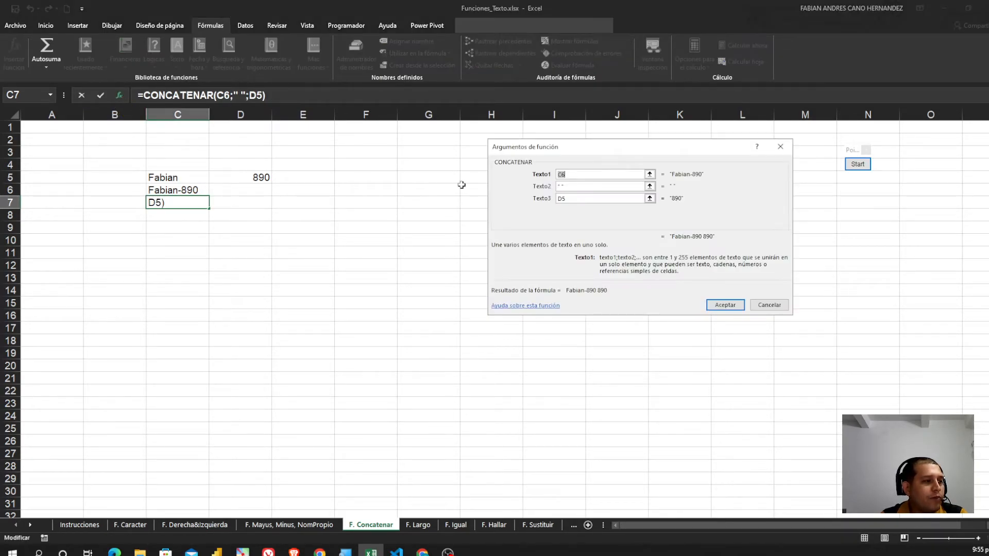
left_click(770, 305)
left_click(384, 262)
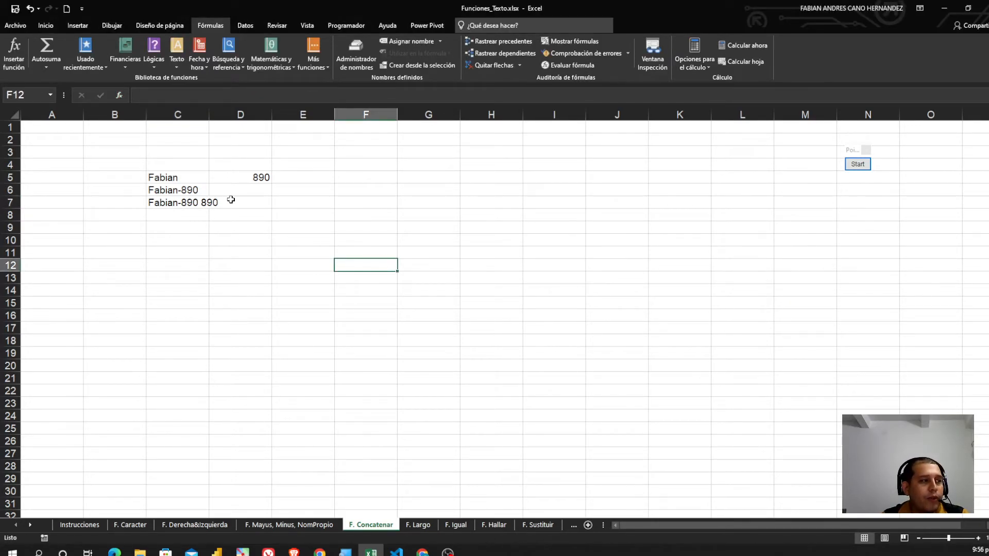
Enter the ampersand formula =C5&D5 in C9
left_click(252, 198)
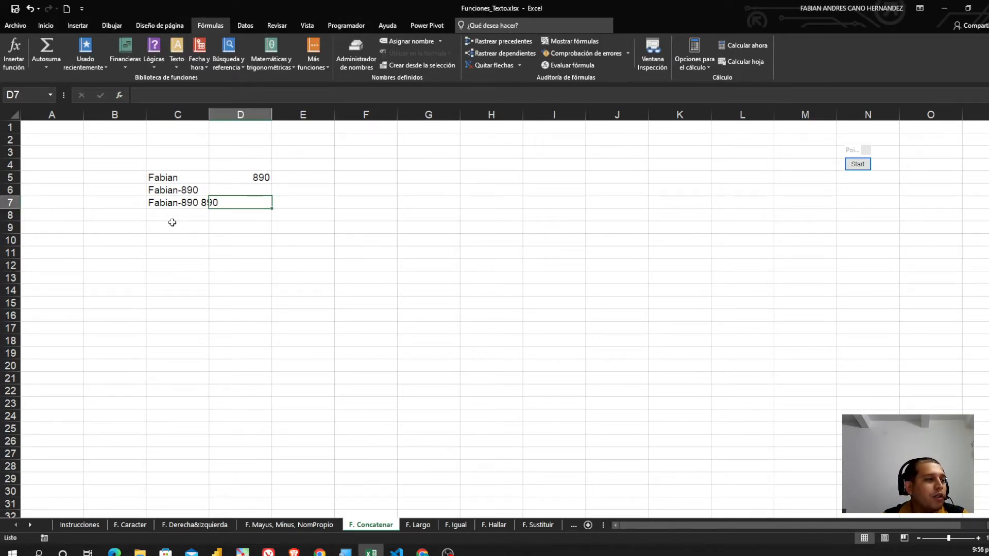
left_click(172, 225)
type("=")
key("Up")
key("Up")
key("Up")
key("Up")
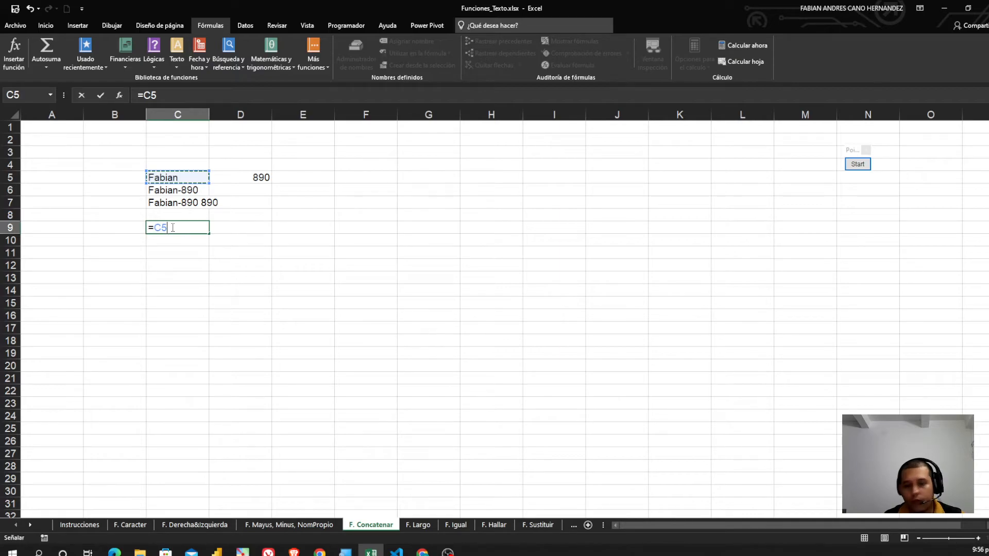
key("Escape")
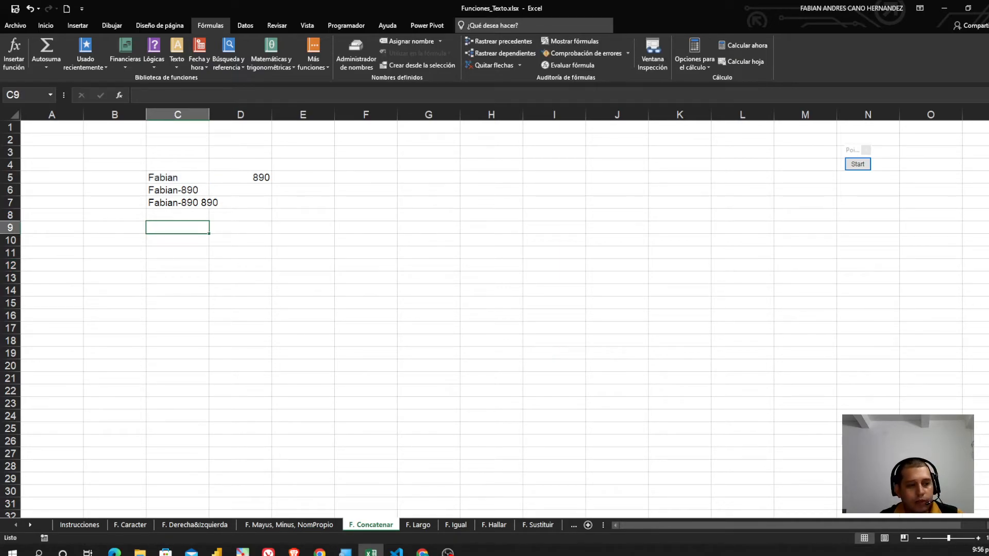
left_click_drag(948, 545, 952, 545)
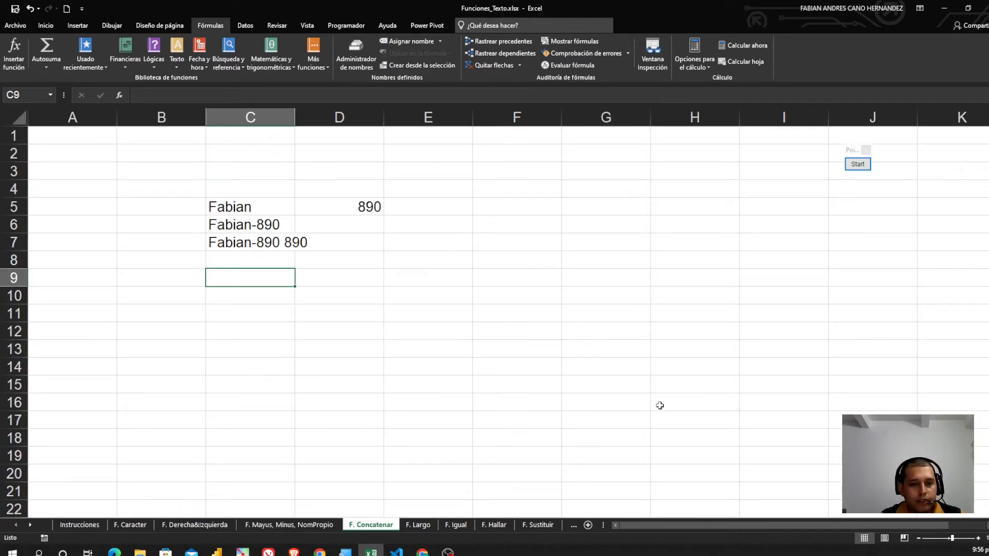
type("=")
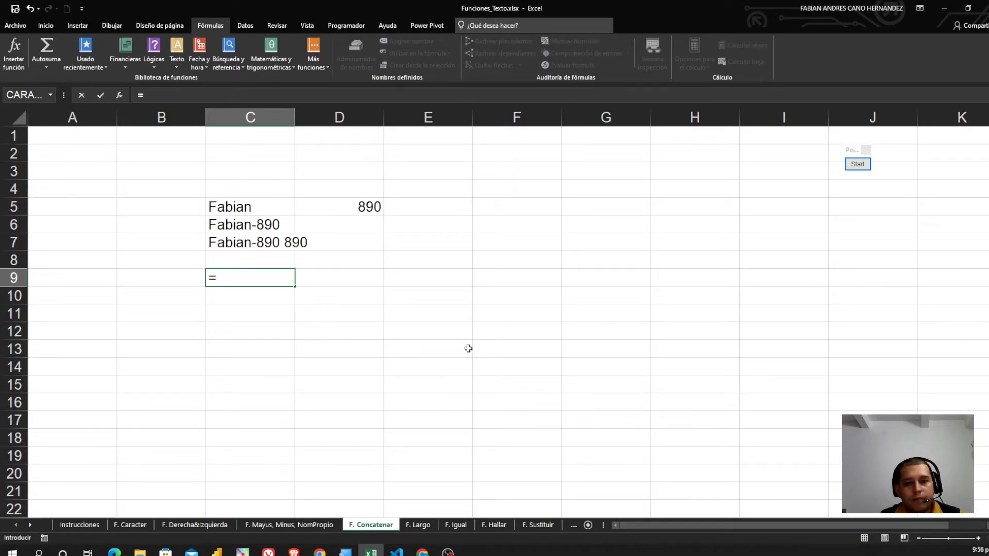
left_click(257, 210)
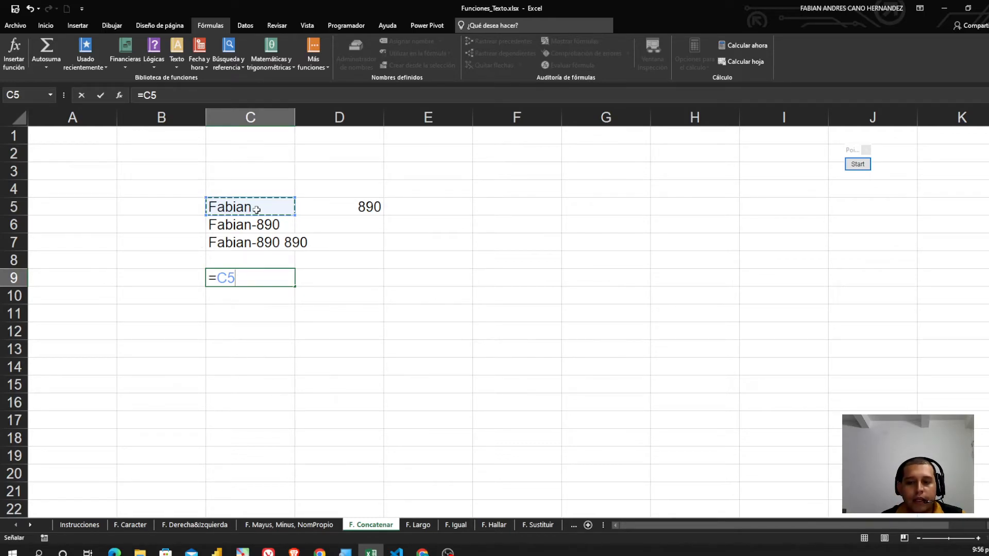
type("&")
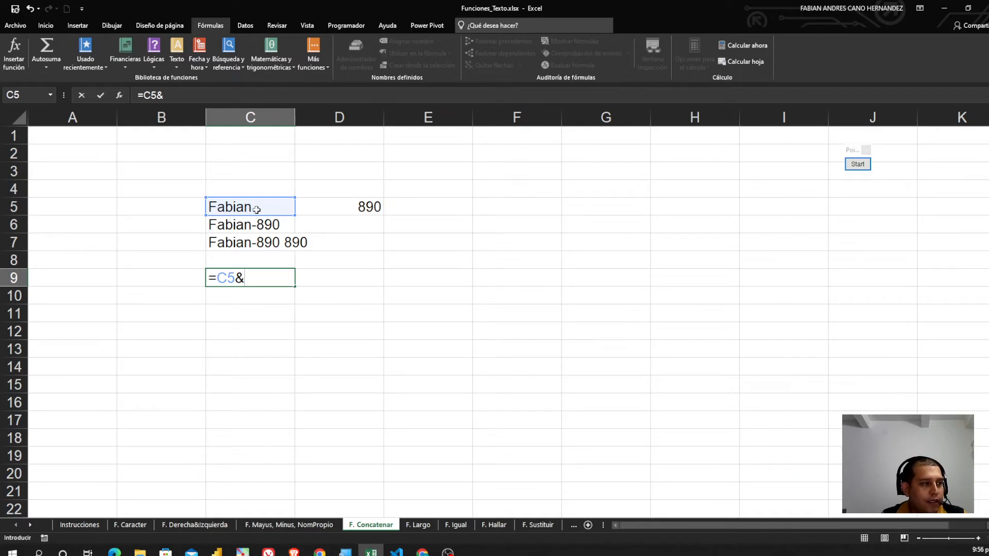
left_click(336, 206)
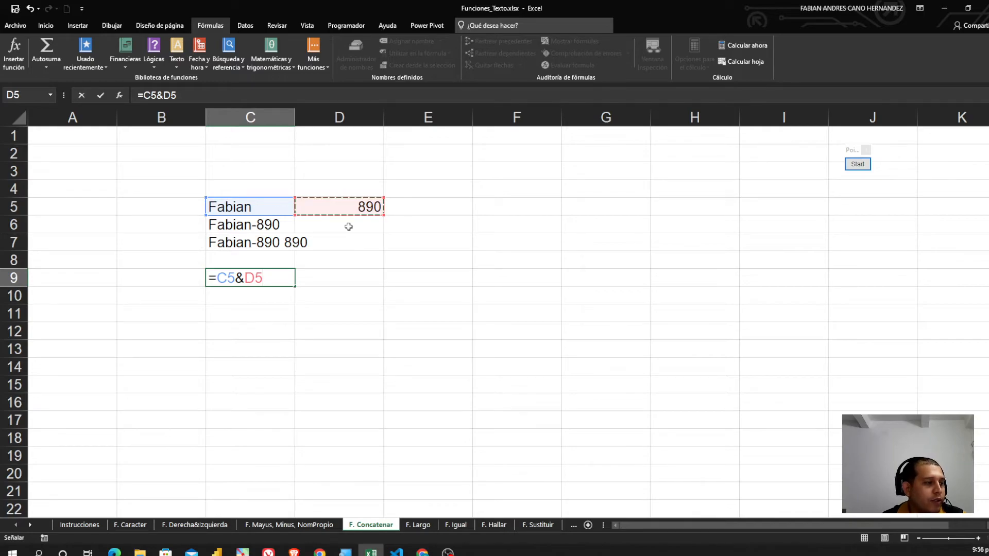
key("Return")
key("Up")
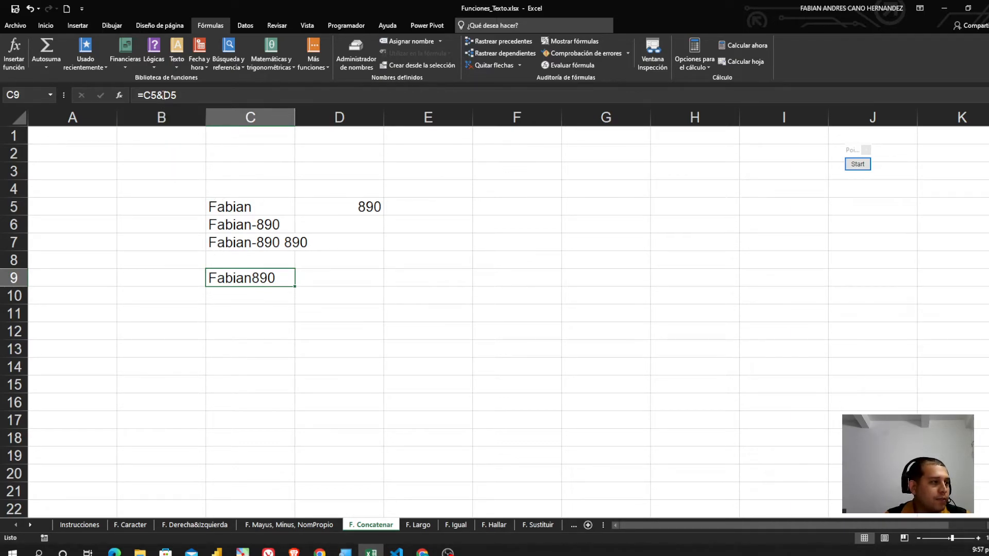
Insert a hyphen so C9 reads =C5&"-"&D5, then go to the F. Largo sheet
key("F2")
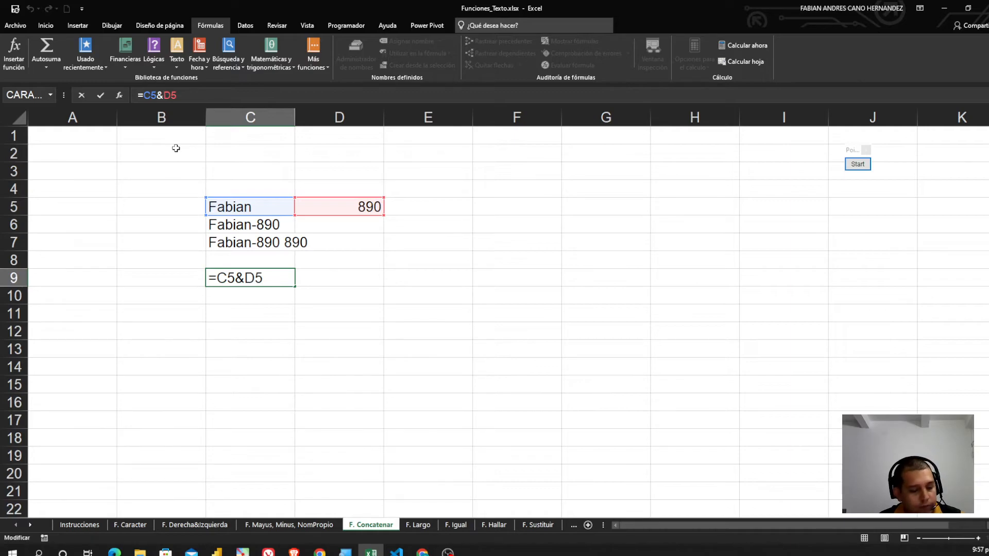
key("Left")
key("Left")
type("\"-\"")
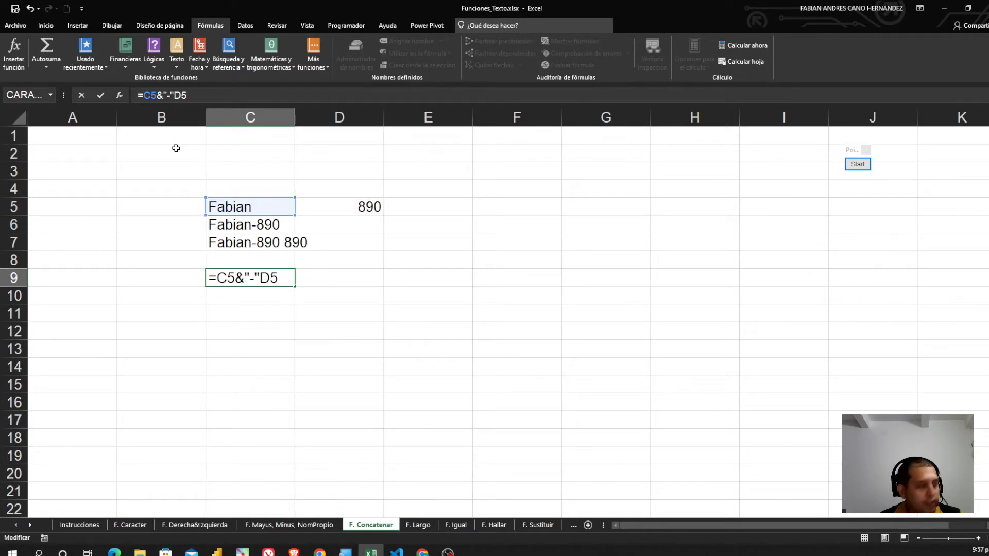
type("&")
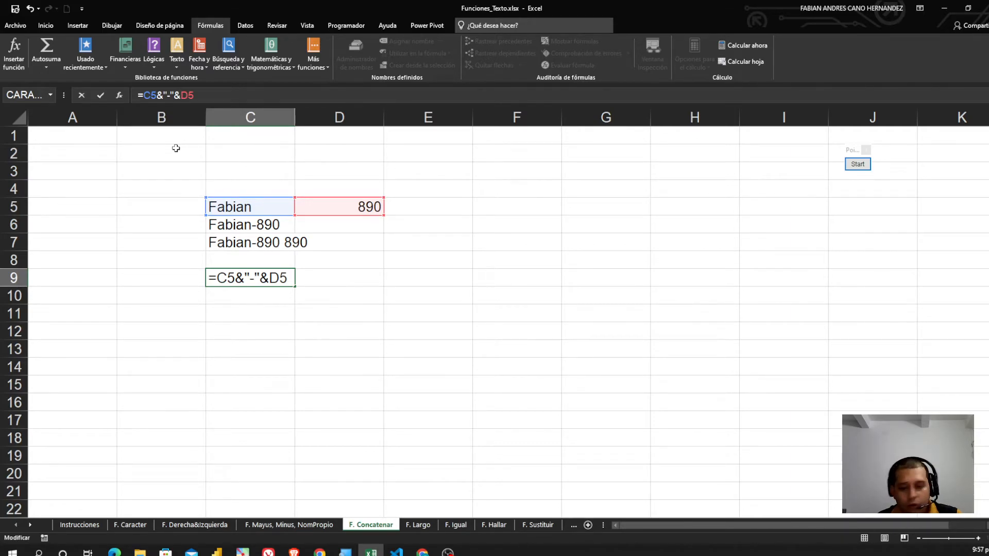
key("Return")
key("Up")
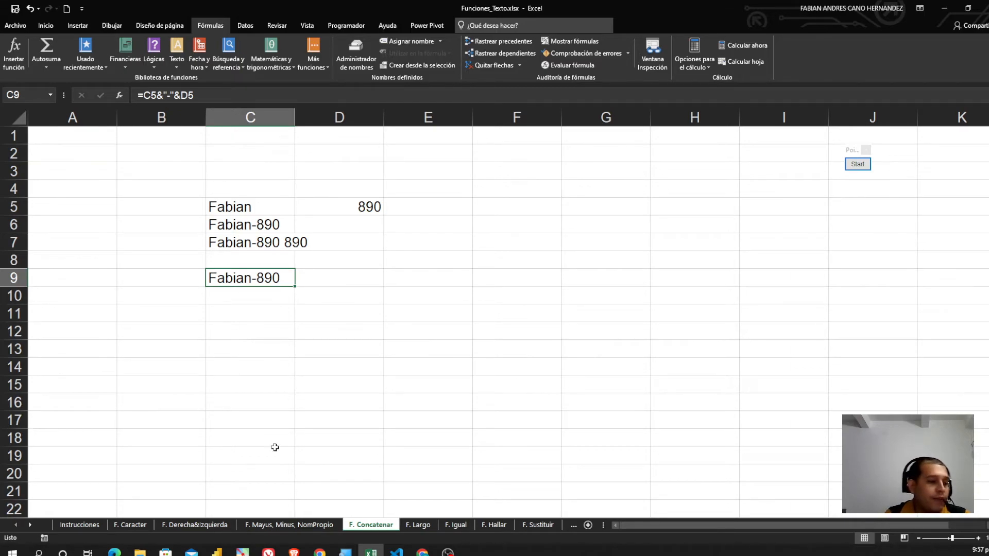
left_click(418, 525)
left_click(257, 192)
Type the sample name text into cell C6 of F. Largo and reselect it
left_click(189, 191)
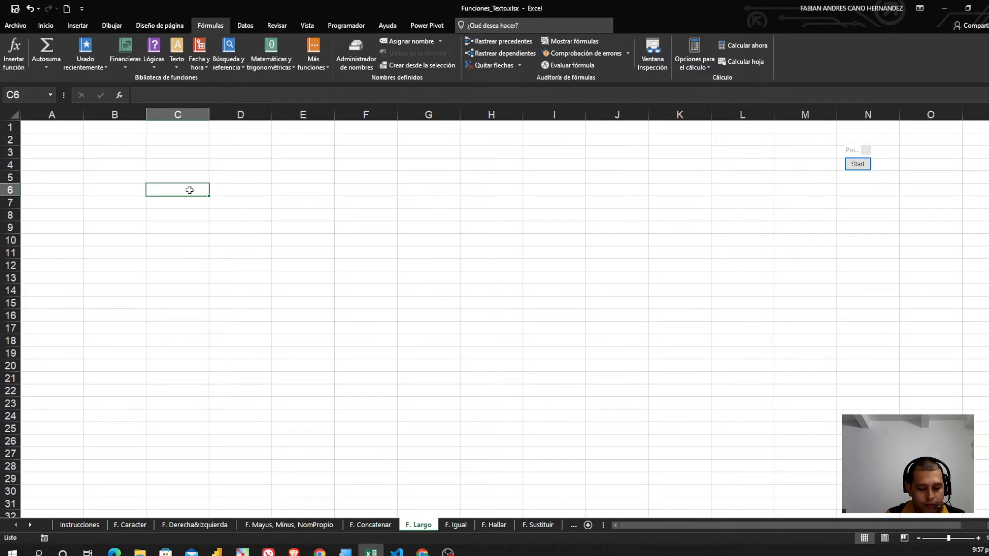
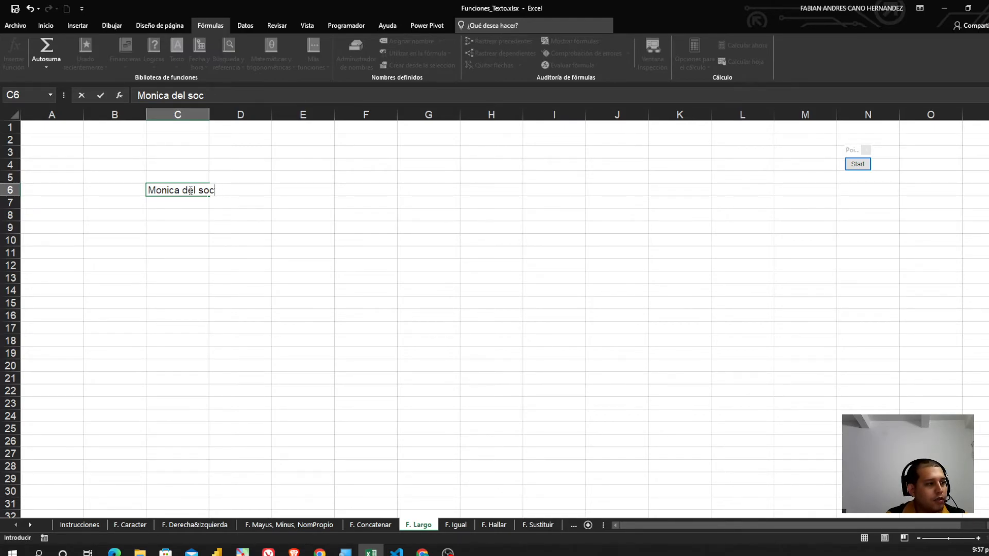
key("Return")
left_click(190, 190)
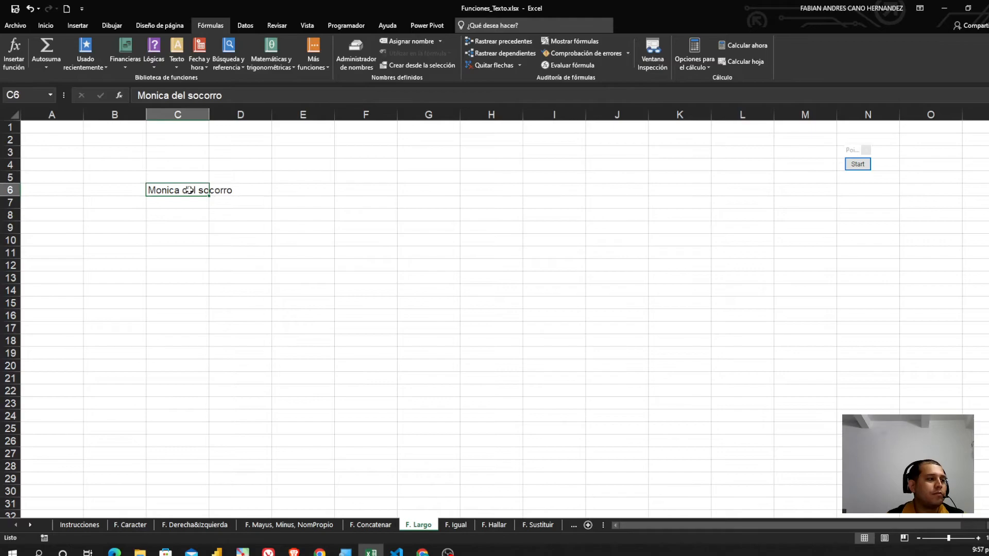
Auto-fit column C so the sample name in C6 fits
double_click(208, 115)
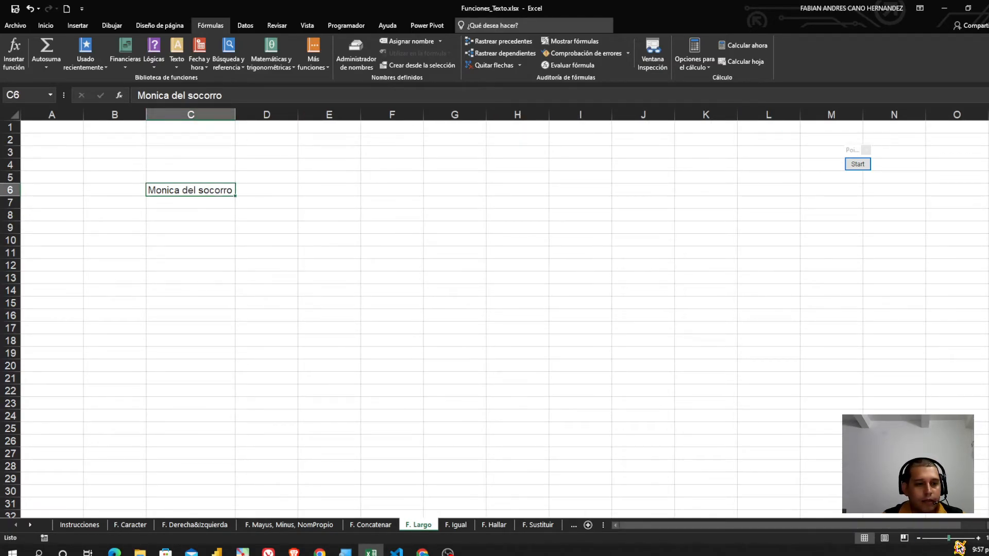
scroll(754, 431, "up", 5, "ctrl")
left_click(574, 326)
left_click_drag(510, 272, 490, 259)
Enter =LARGO(C6) in D6, giving a character count of 18
left_click(489, 259)
type("=larg")
double_click(466, 275)
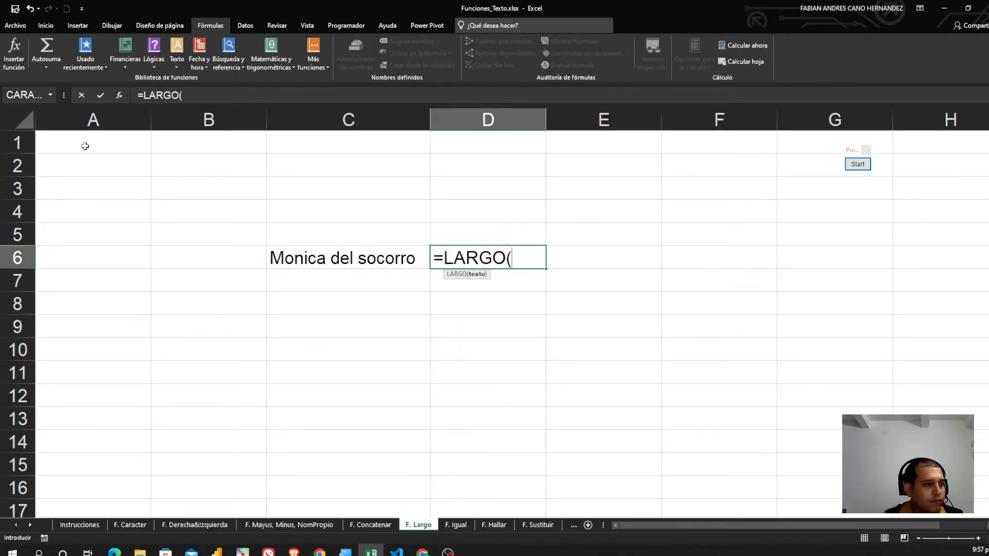
left_click(119, 96)
left_click_drag(651, 162, 726, 294)
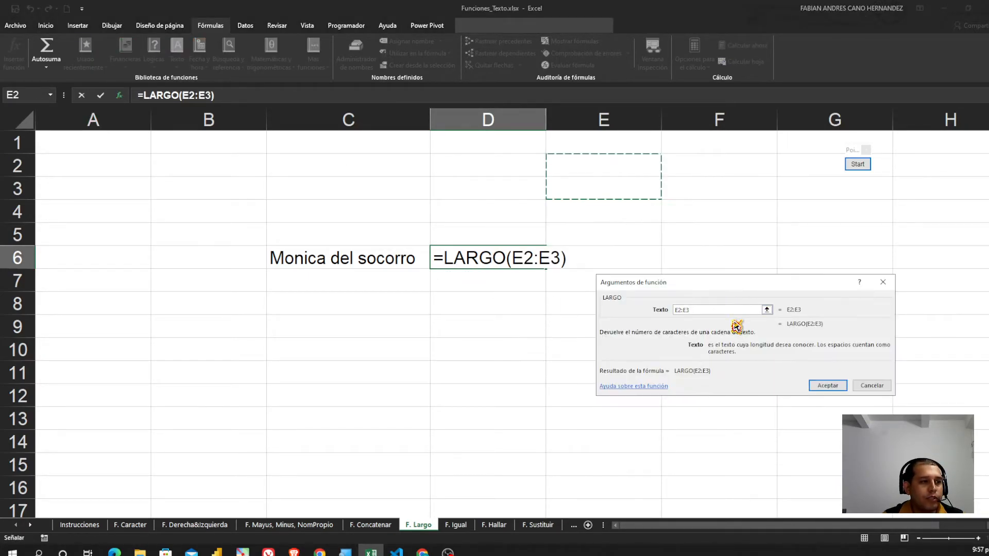
left_click(709, 312)
key("BackSpace")
key("BackSpace")
key("BackSpace")
key("BackSpace")
key("BackSpace")
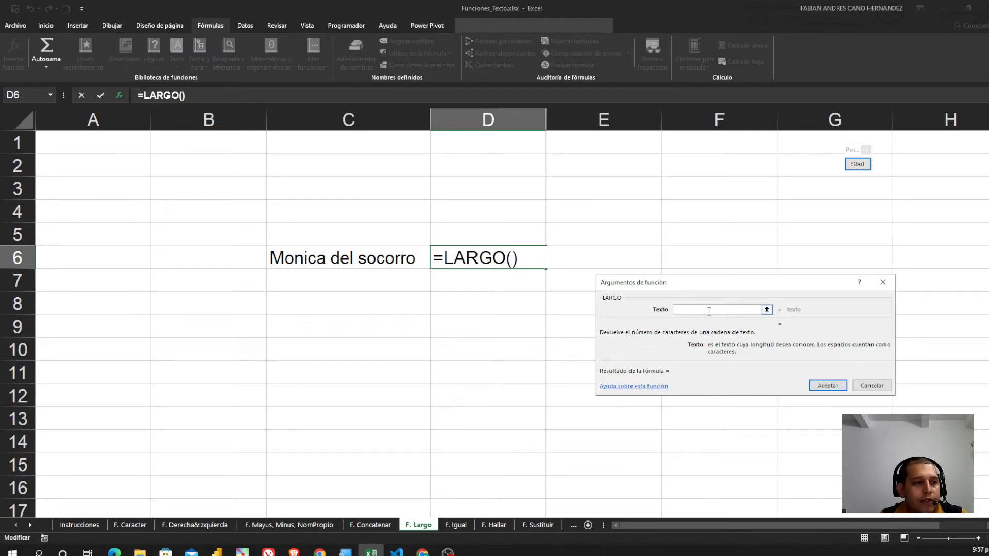
left_click(335, 260)
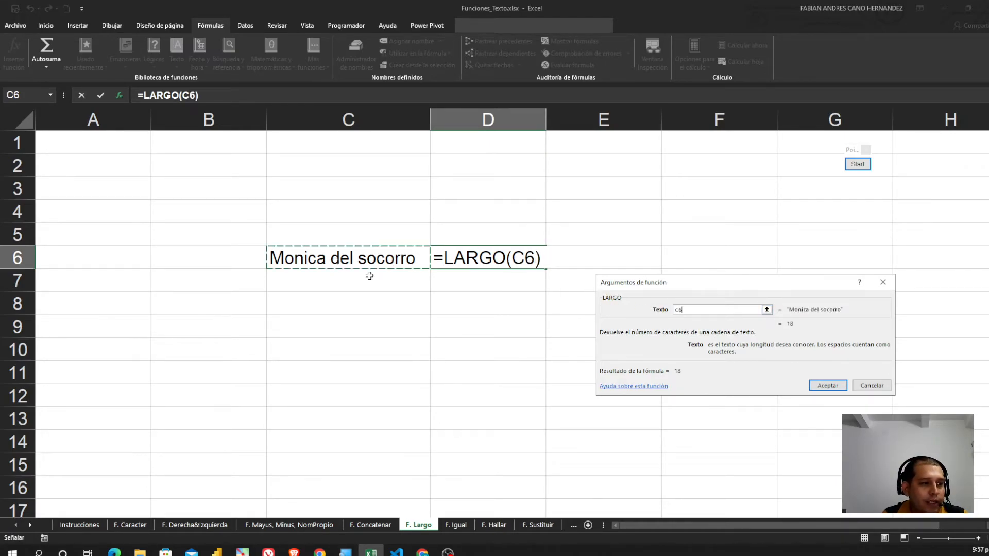
left_click(820, 387)
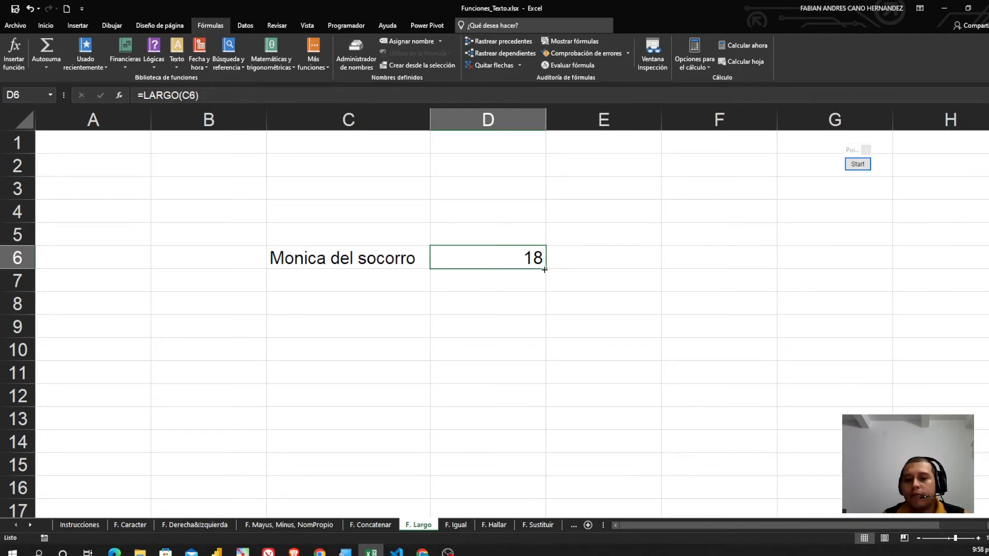
Switch to the F. Igual sheet and select B6
left_click(426, 413)
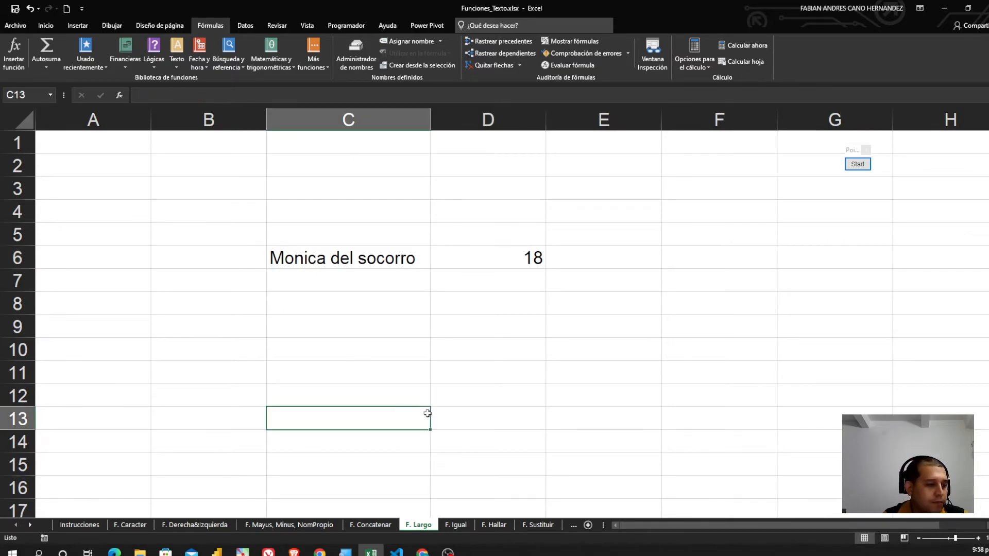
left_click(456, 524)
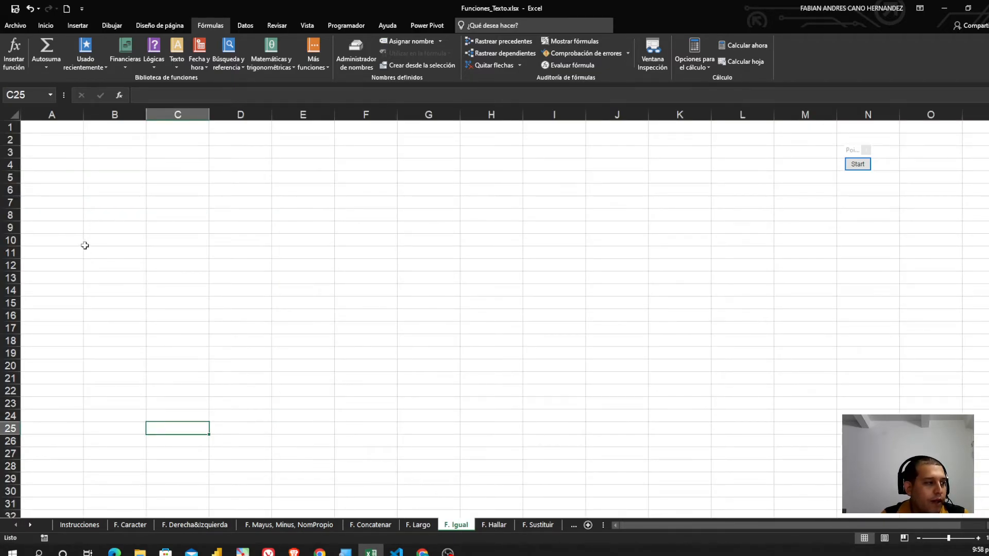
left_click(116, 190)
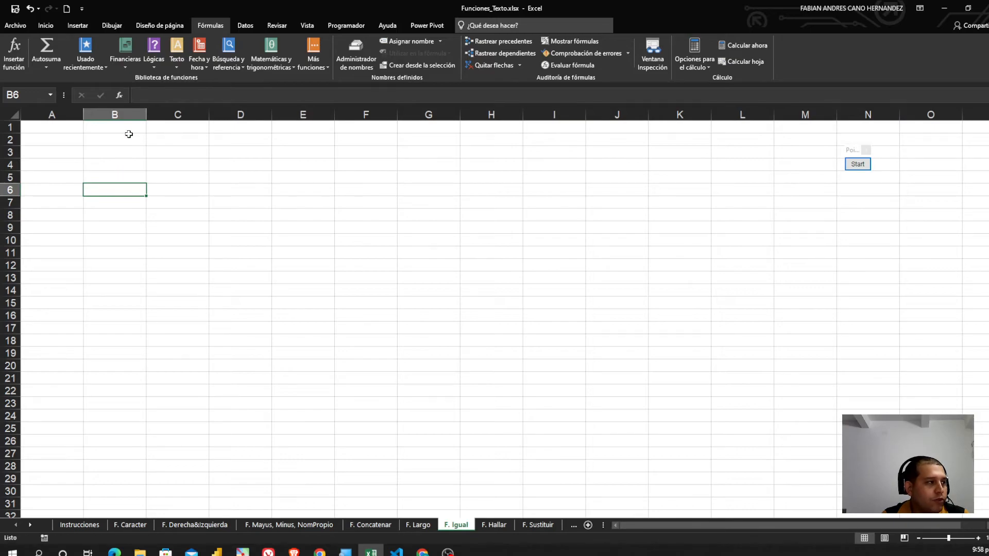
Start an IGUAL formula in B6, cancel it, and select B5 instead
left_click(180, 72)
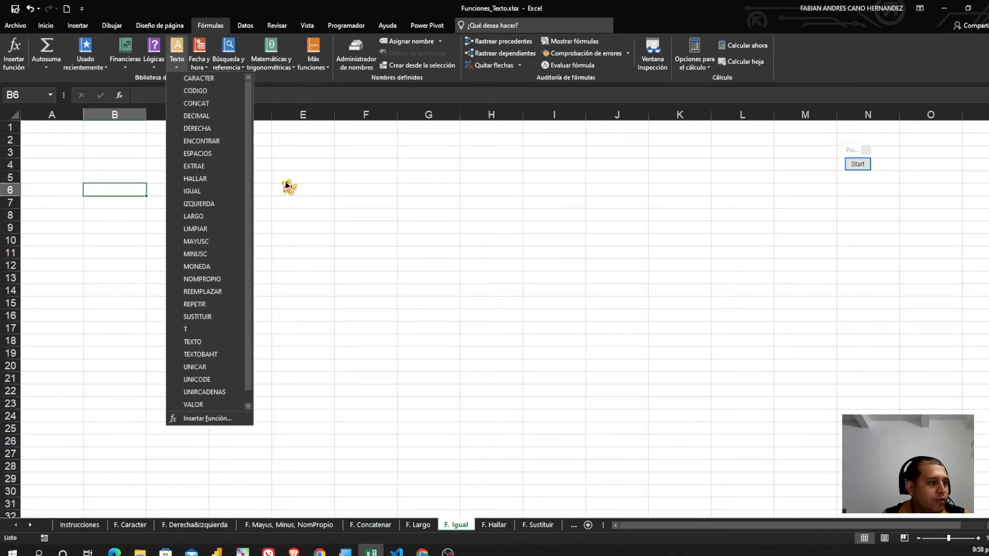
left_click(223, 191)
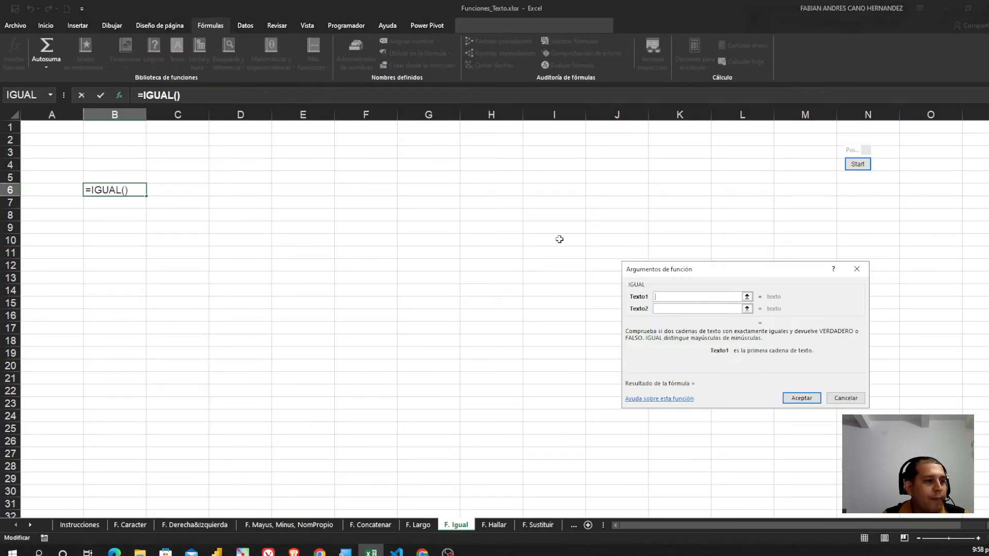
left_click_drag(704, 276, 556, 159)
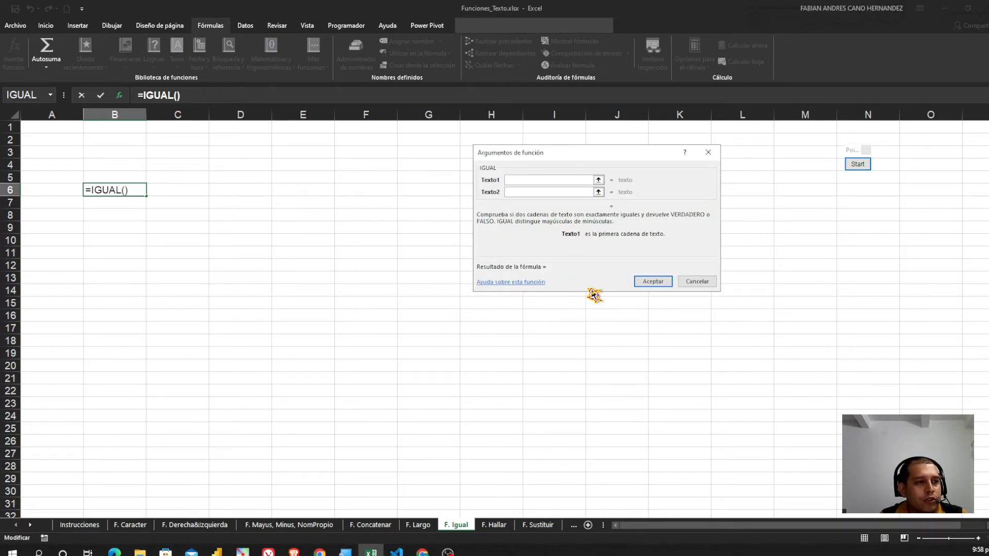
left_click(865, 166)
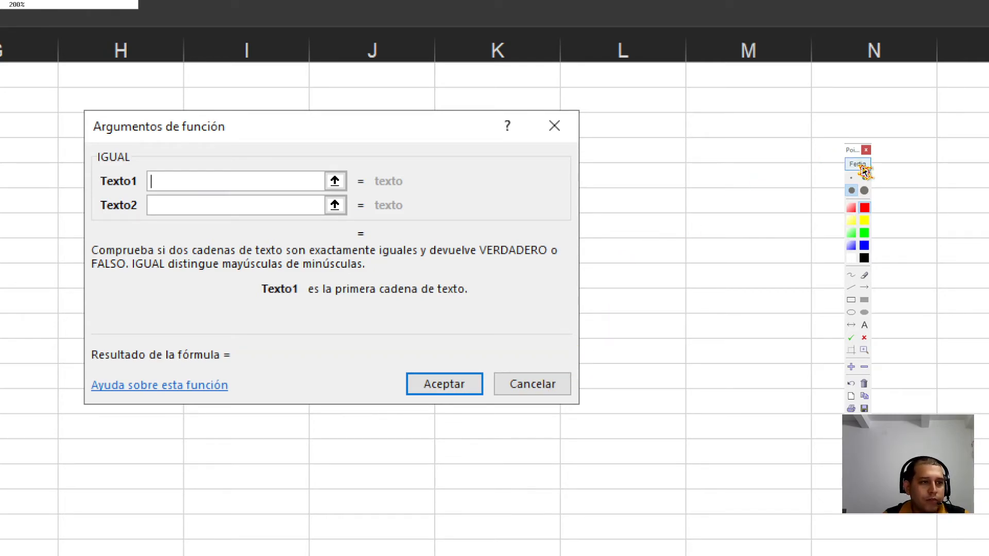
left_click(860, 166)
left_click(715, 153)
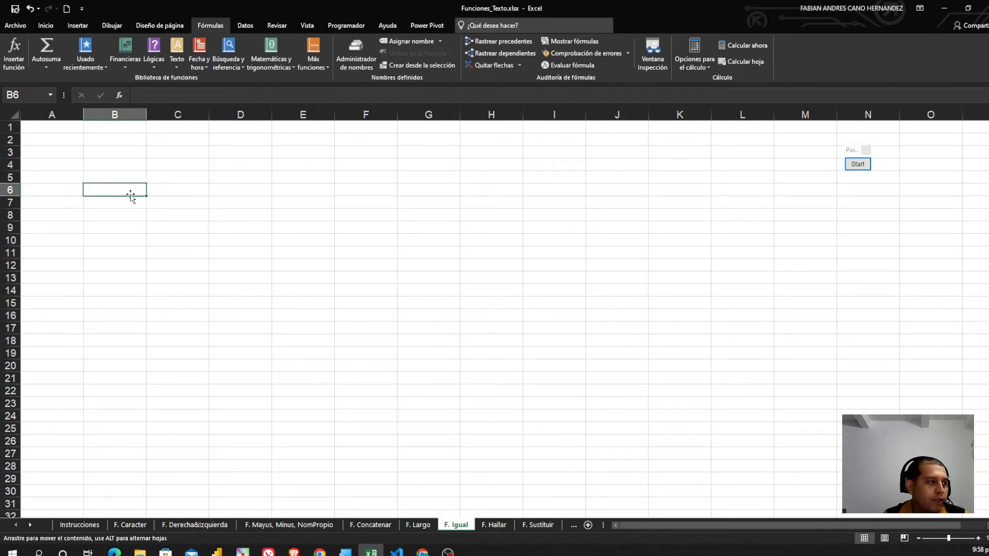
left_click(128, 177)
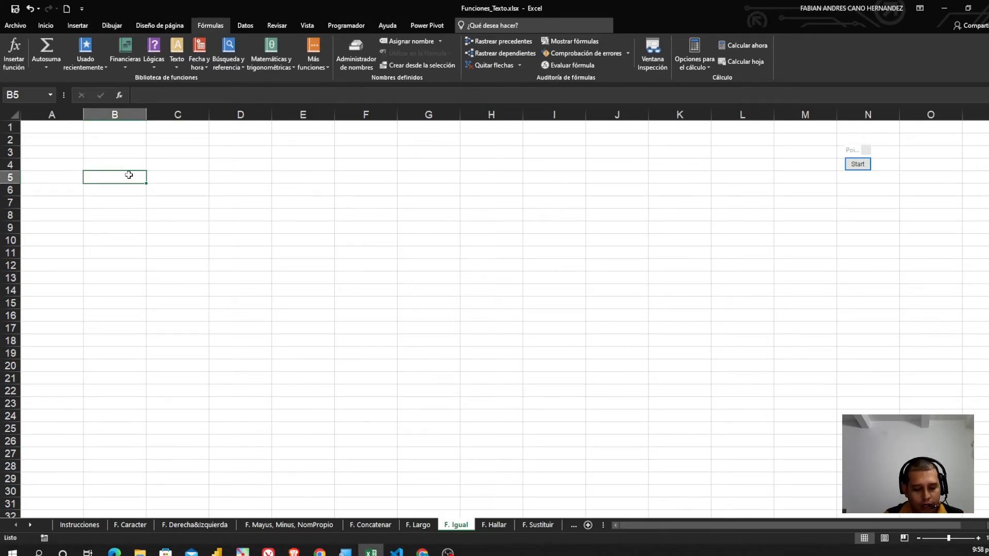
Enter a sample name in B5 and a lowercase version in B6
type("Fabian")
key("Return")
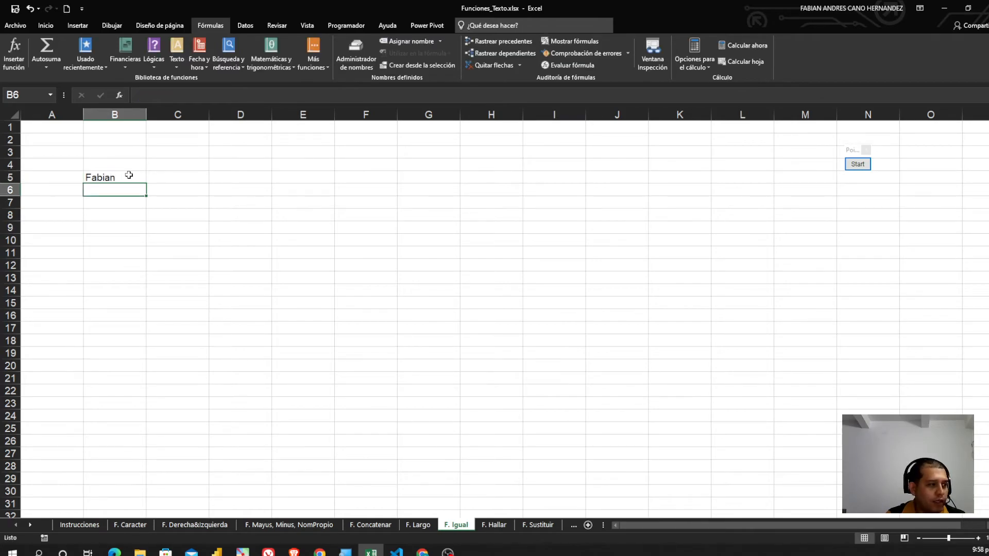
type("fabian")
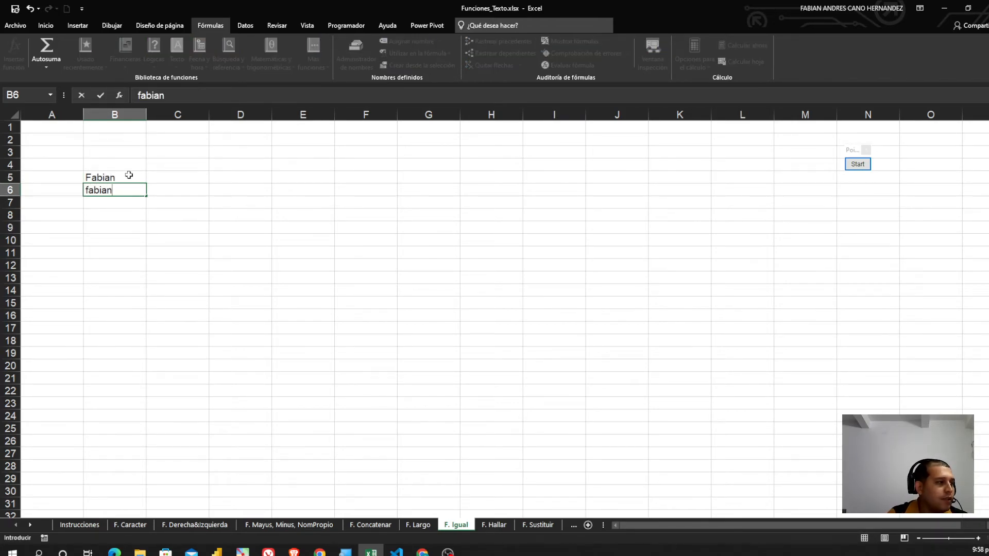
key("Return")
key("Up")
key("Up")
key("Right")
Insert =IGUAL(B5;B6) in C5, which first returns FALSO
type("=")
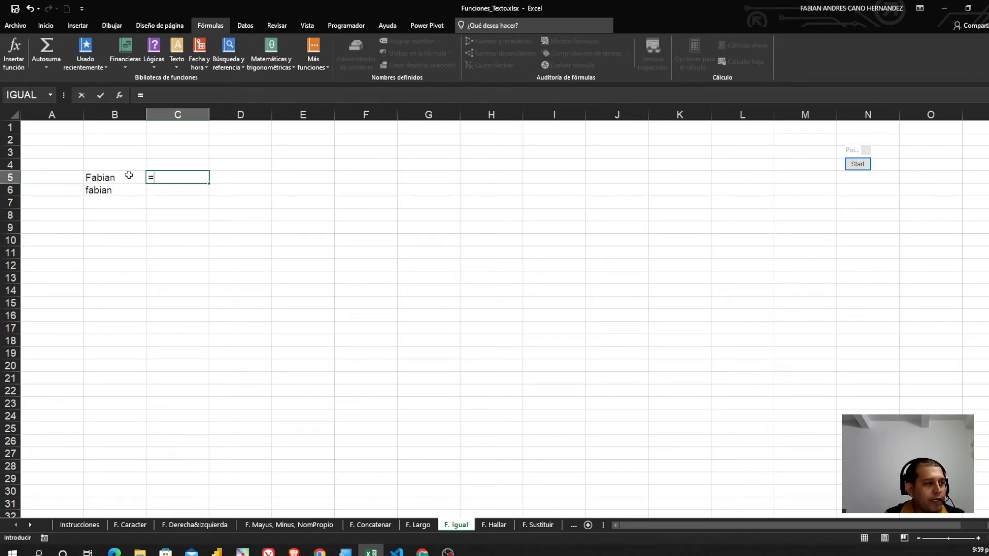
left_click(178, 68)
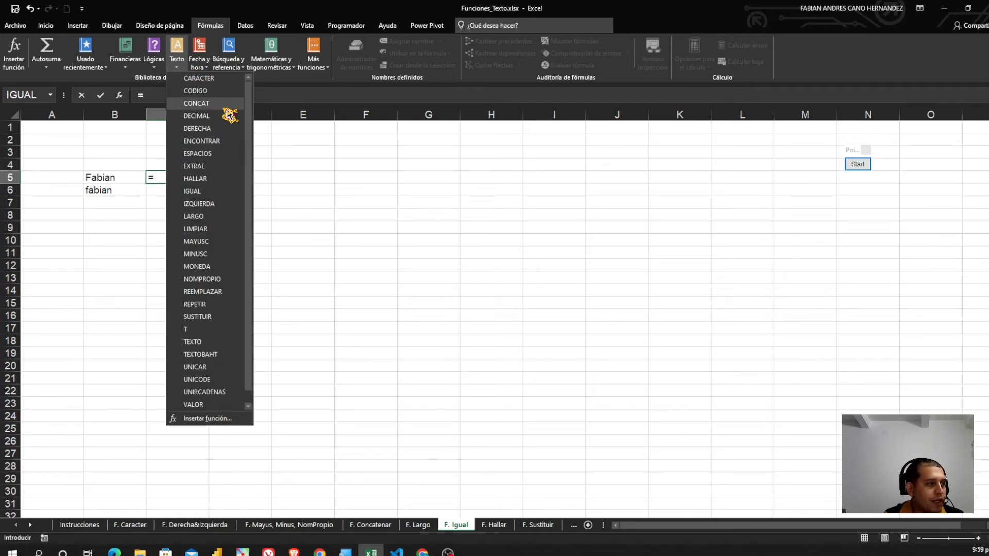
left_click(214, 192)
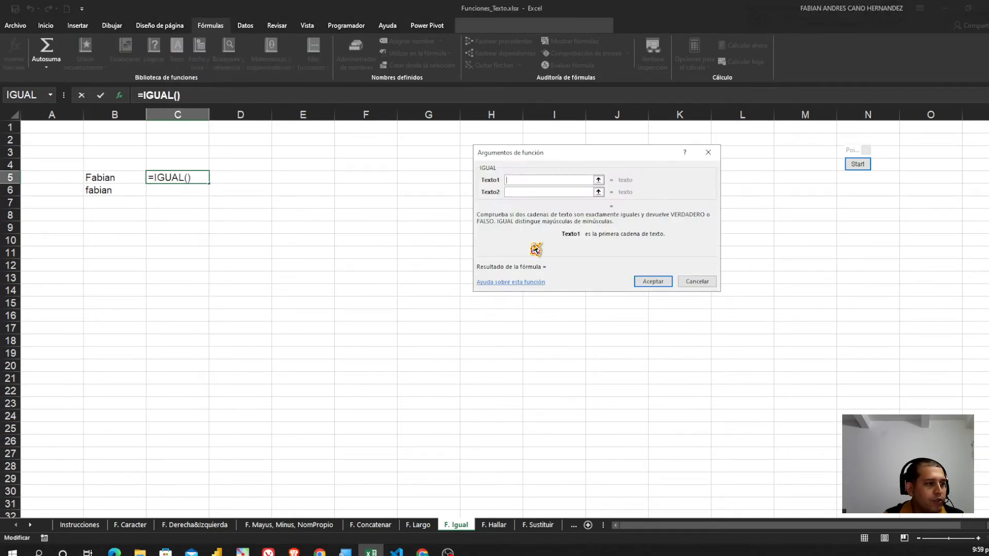
left_click(109, 181)
left_click(510, 193)
left_click(98, 189)
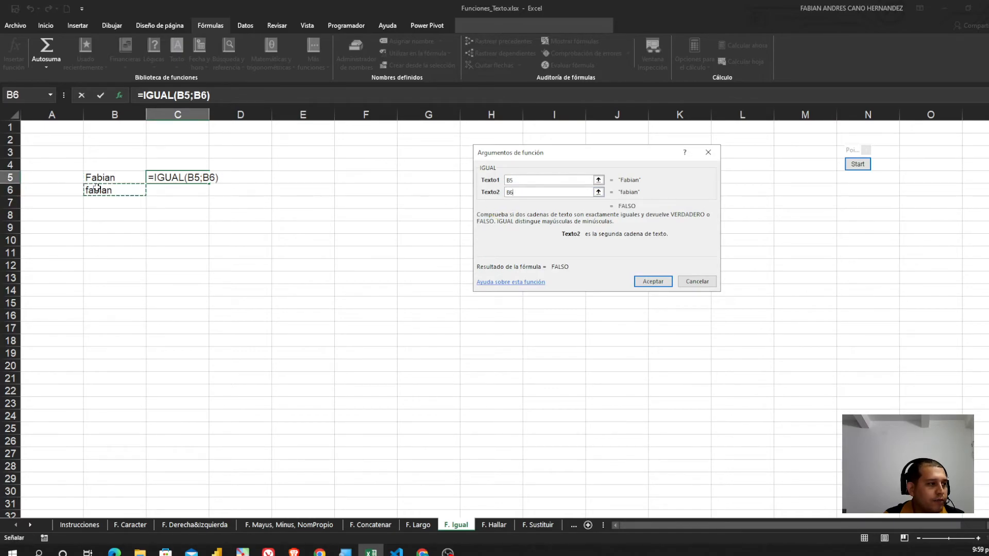
key("Return")
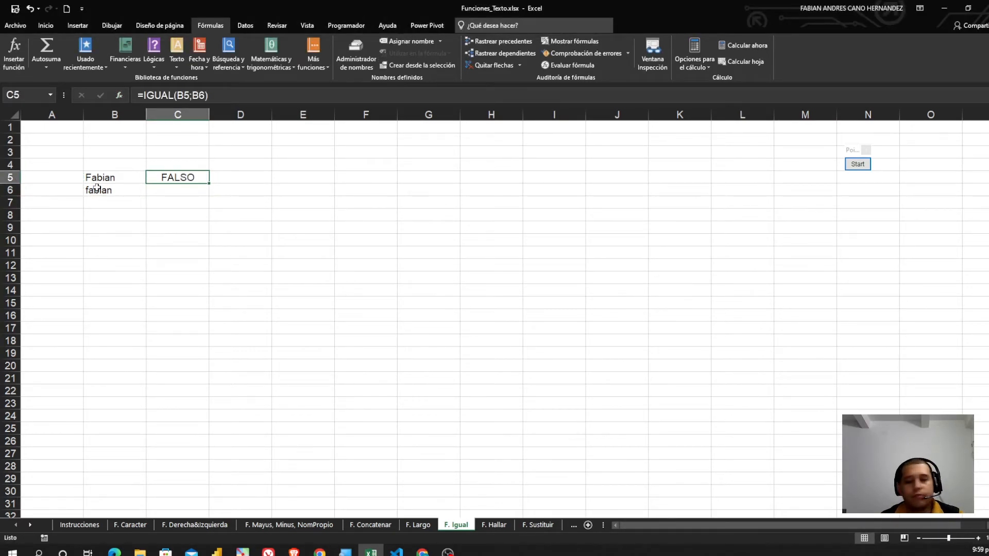
key("Return")
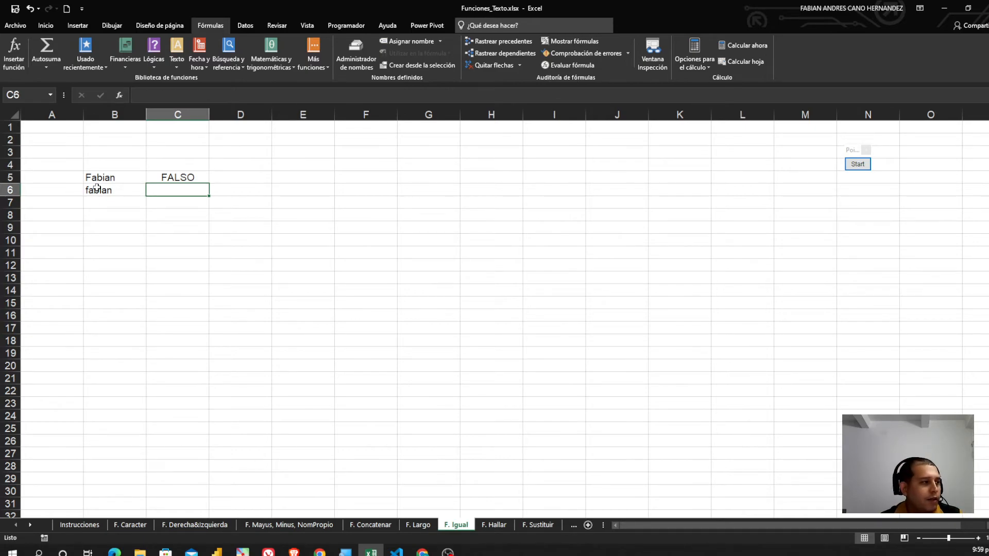
Capitalise the name in B6 so C5 reads VERDADERO, and auto-fit column C
left_click(97, 188)
key("F2")
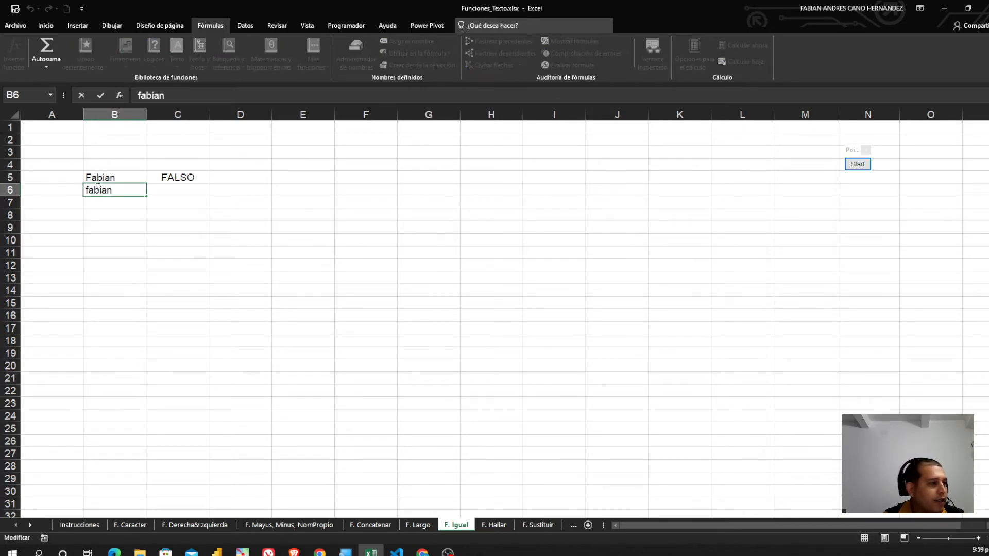
key("Delete")
type("F")
key("Return")
key("Up")
key("Right")
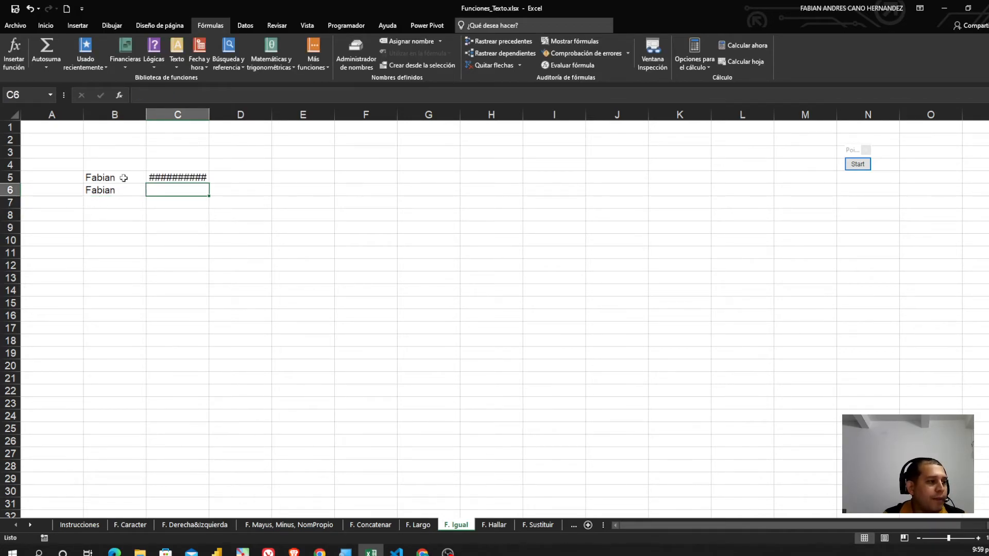
double_click(209, 112)
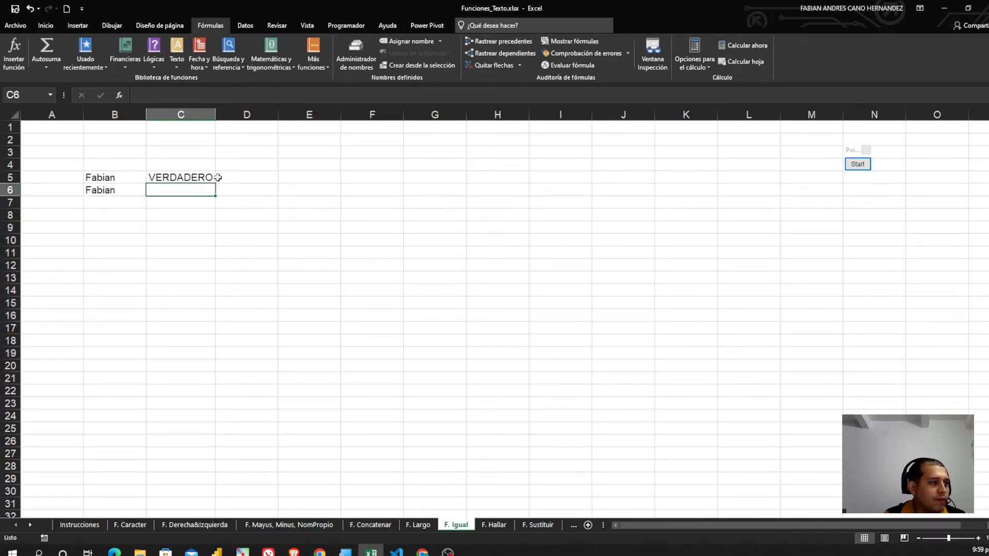
key("Up")
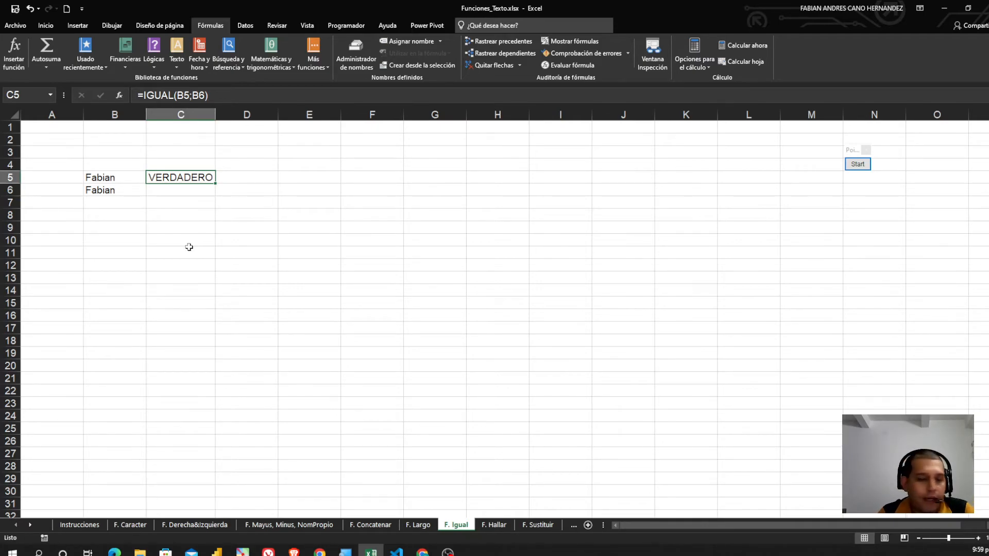
On the F. Hallar sheet, enter a sample name followed by -890 in B4
left_click(497, 526)
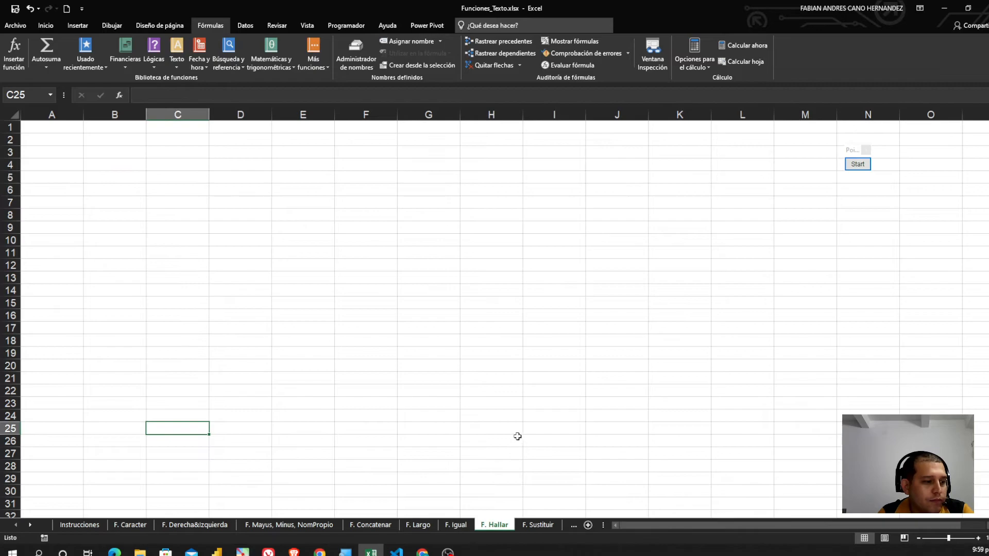
left_click(179, 262)
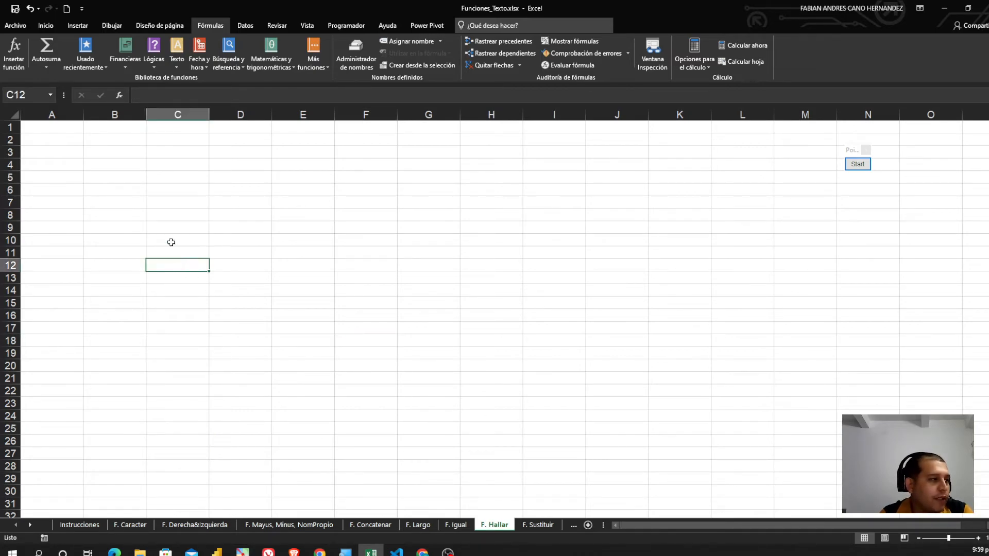
left_click(143, 162)
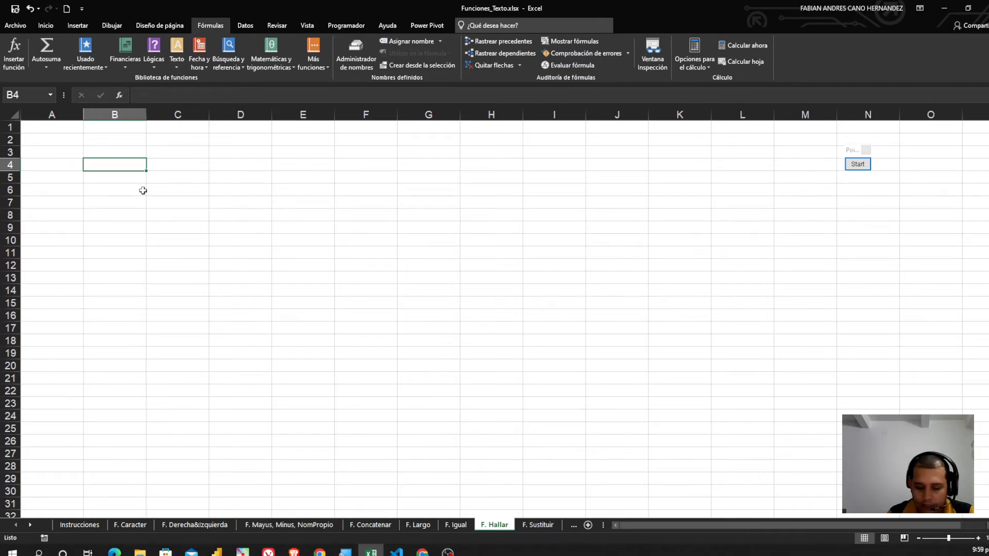
type("f")
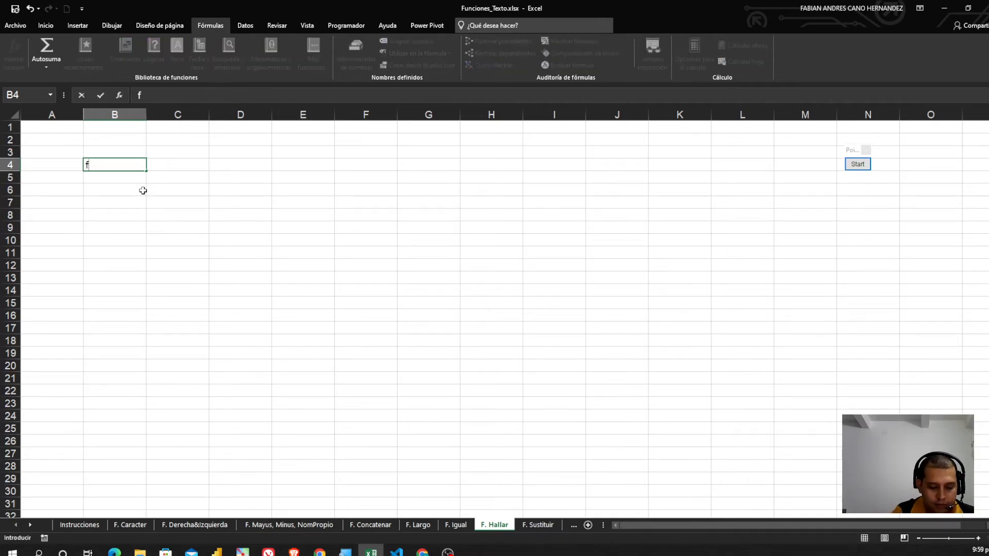
type("abian-890")
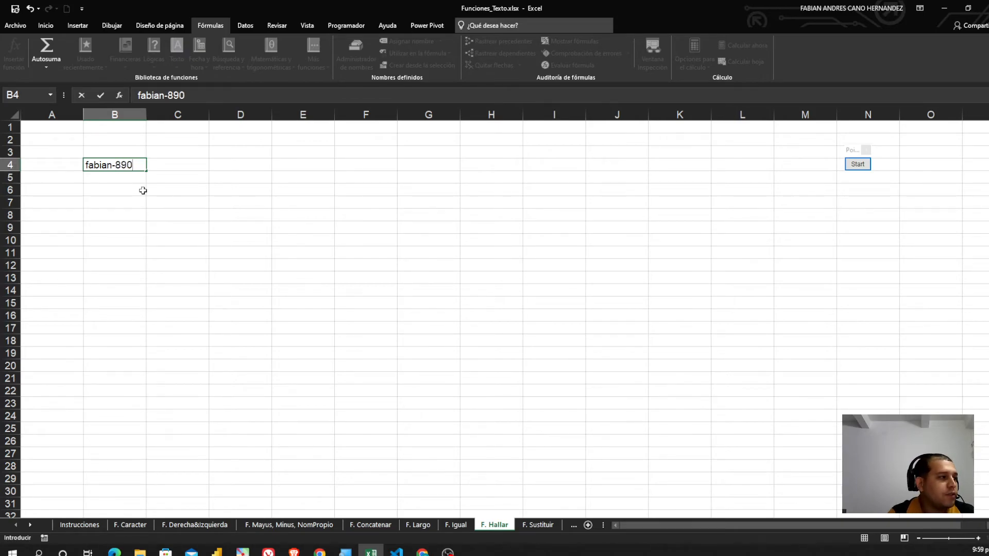
left_click(143, 190)
left_click(122, 161)
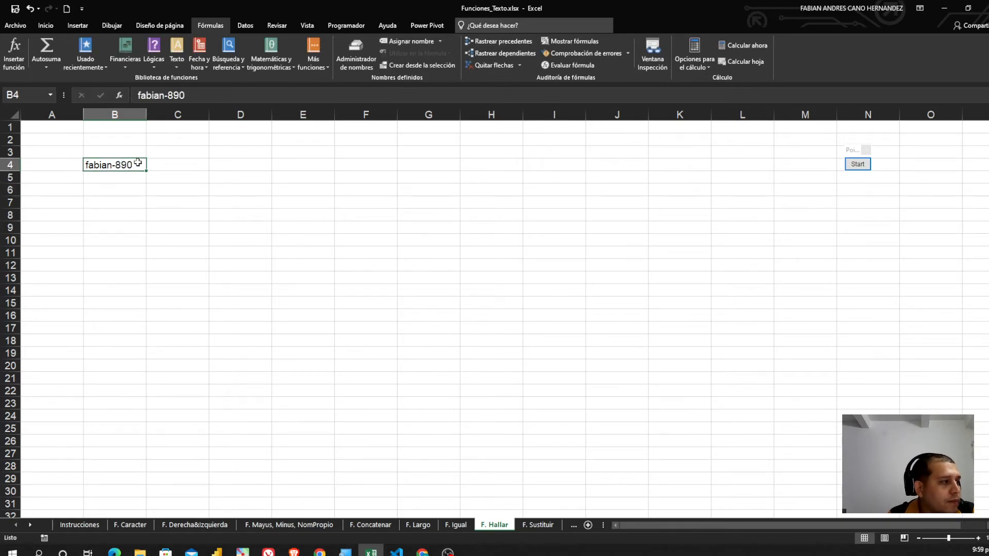
Preview the HALLAR function arguments dialog, then cancel it
left_click(181, 65)
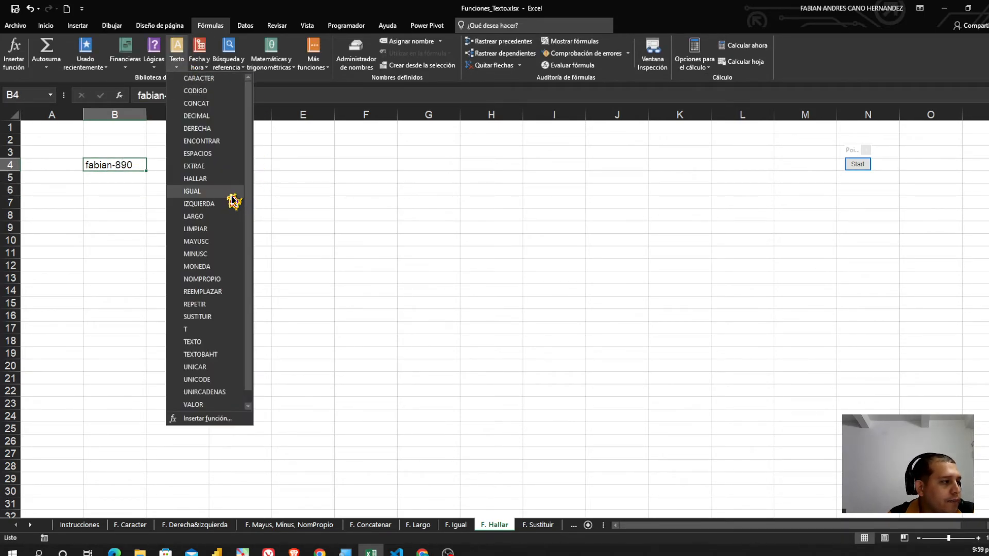
left_click(219, 179)
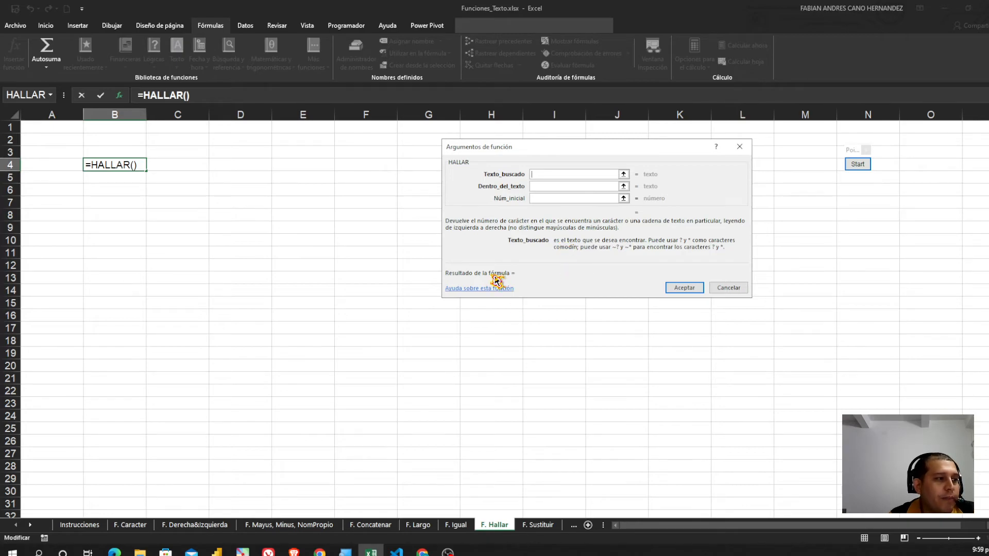
left_click(866, 165)
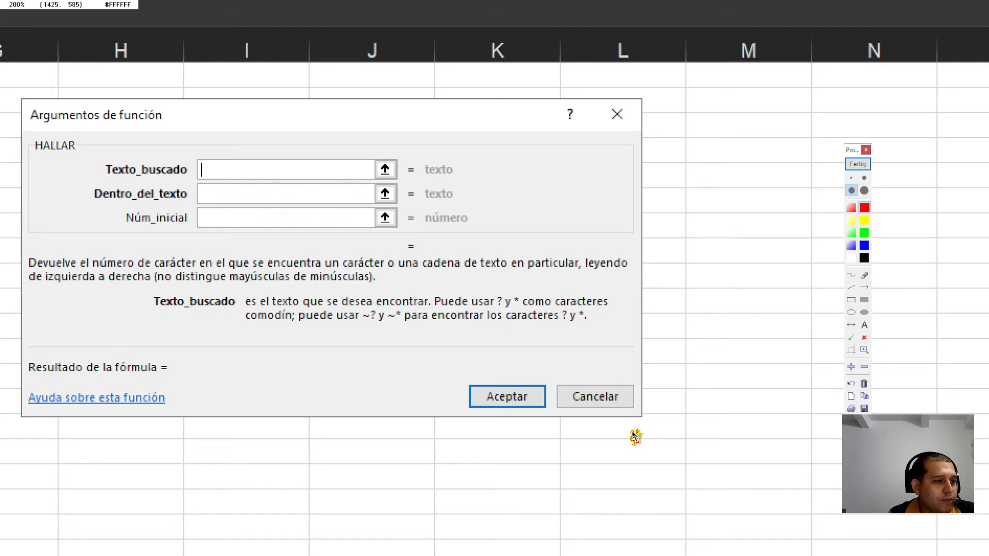
left_click(847, 164)
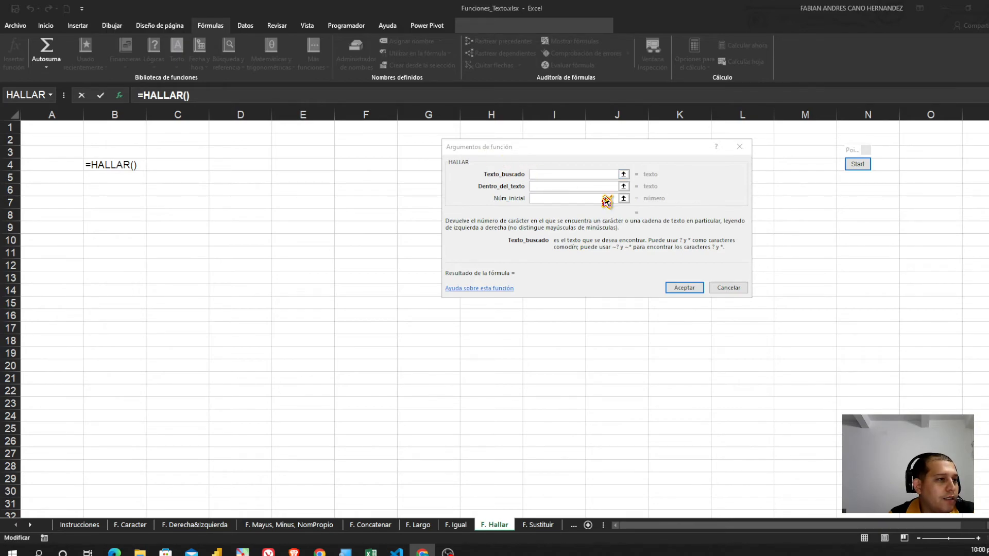
left_click(728, 287)
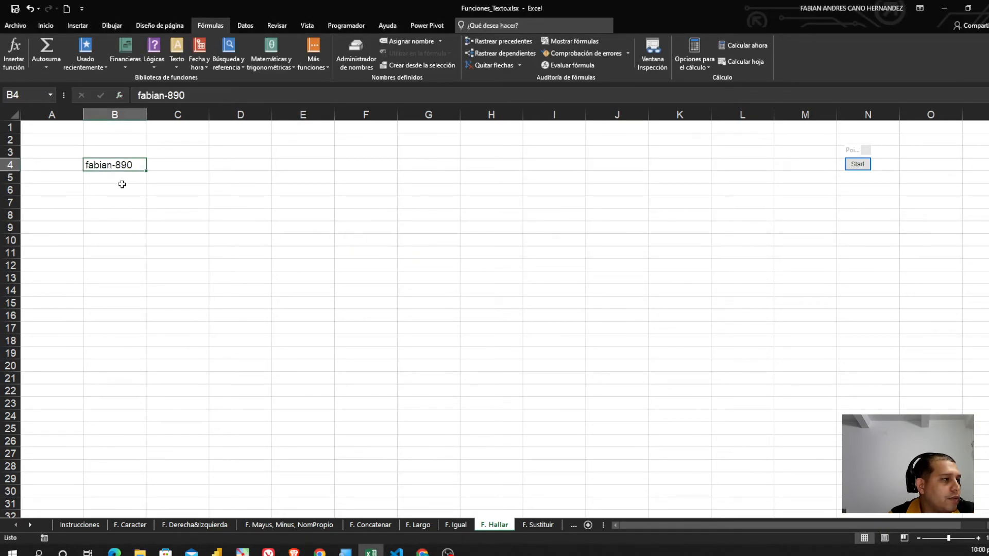
Insert HALLAR in B6, then clear a mistaken B4 reference from the search value
left_click(123, 191)
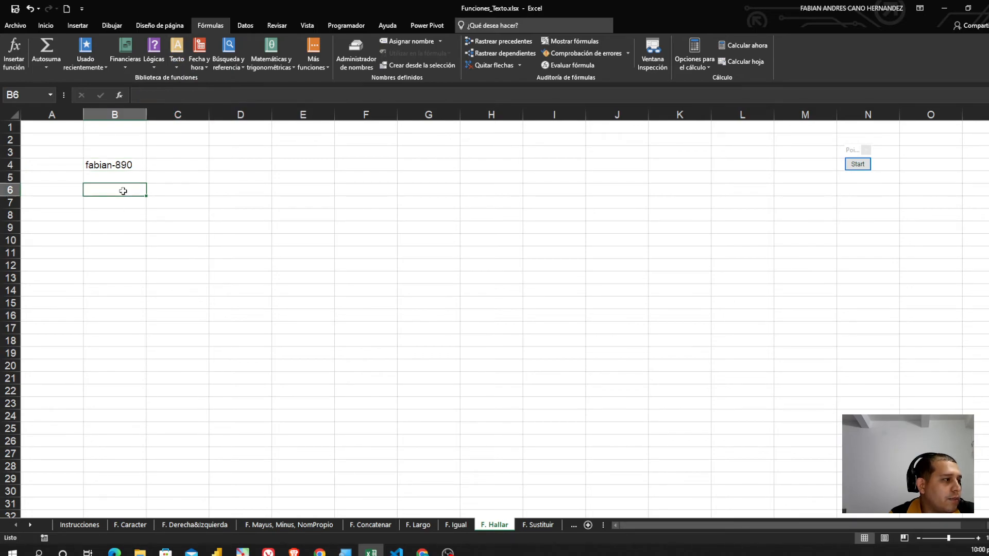
left_click(177, 61)
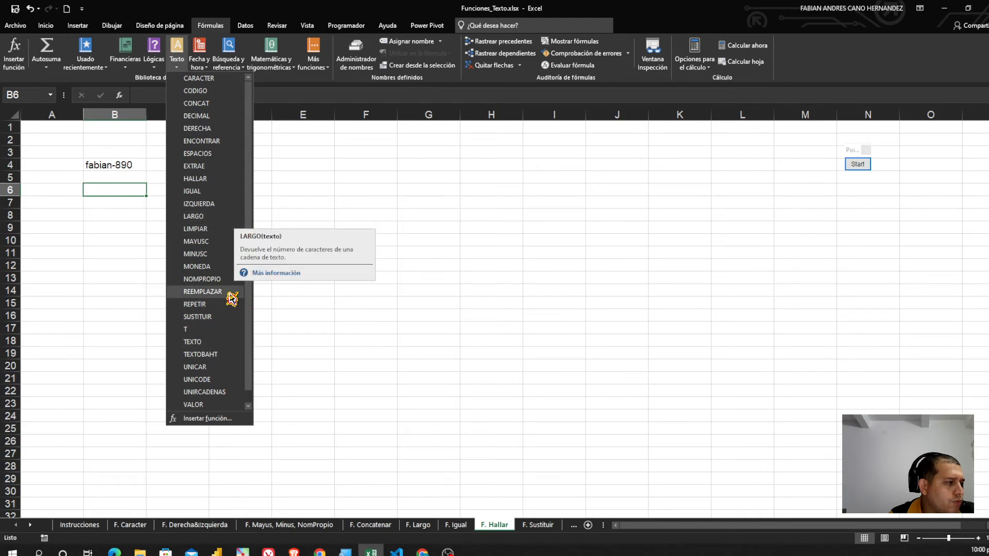
left_click(205, 180)
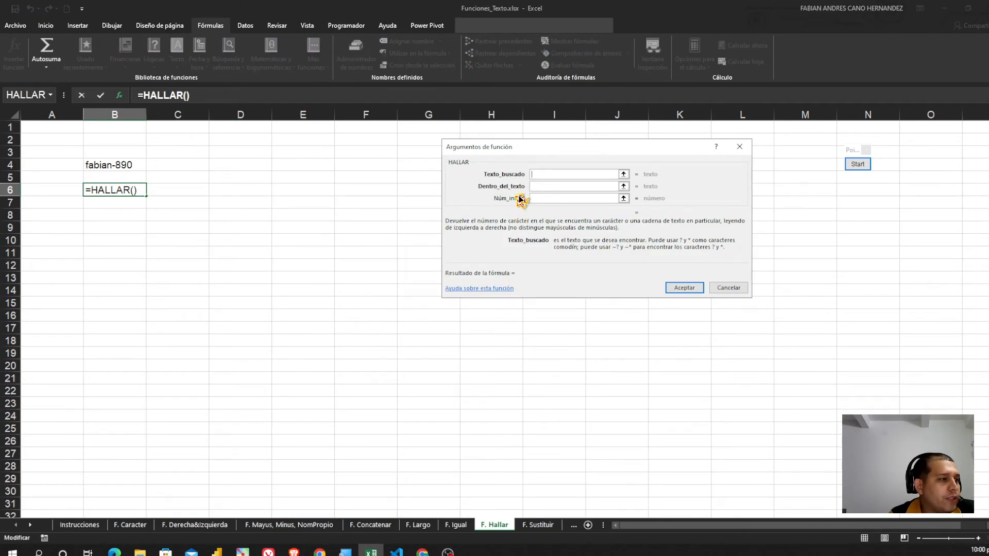
type("890")
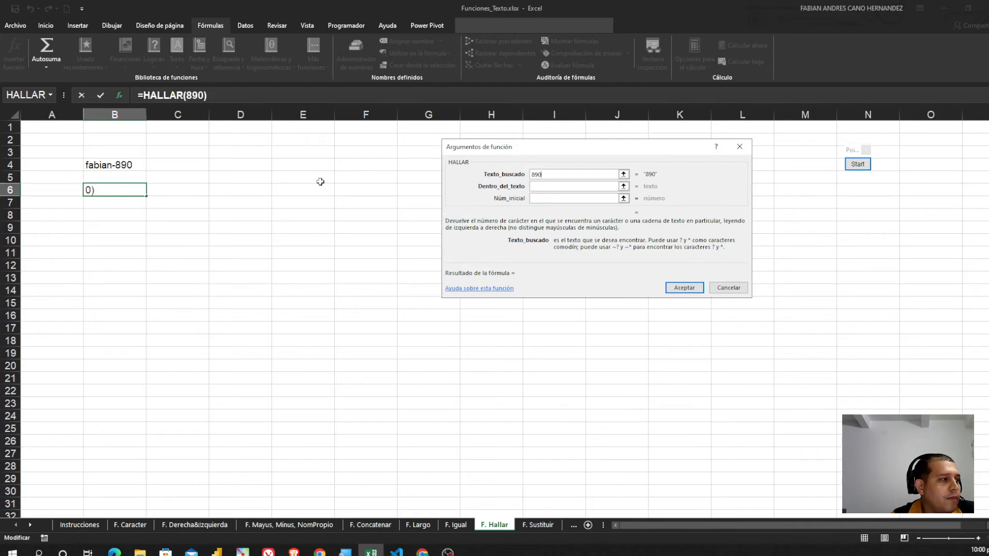
type("+")
left_click(120, 166)
key("BackSpace")
key("BackSpace")
key("BackSpace")
key("BackSpace")
key("BackSpace")
key("BackSpace")
left_click(141, 167)
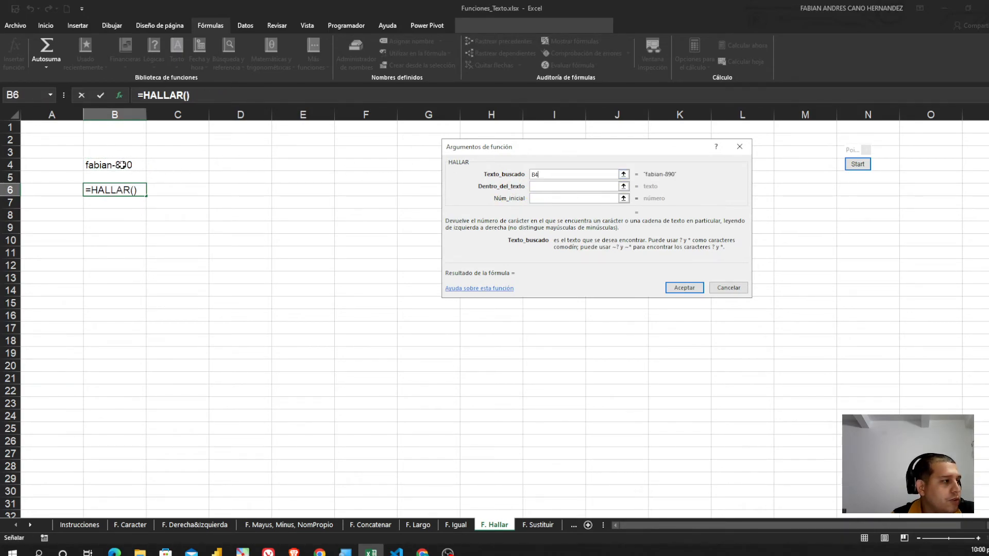
left_click(543, 186)
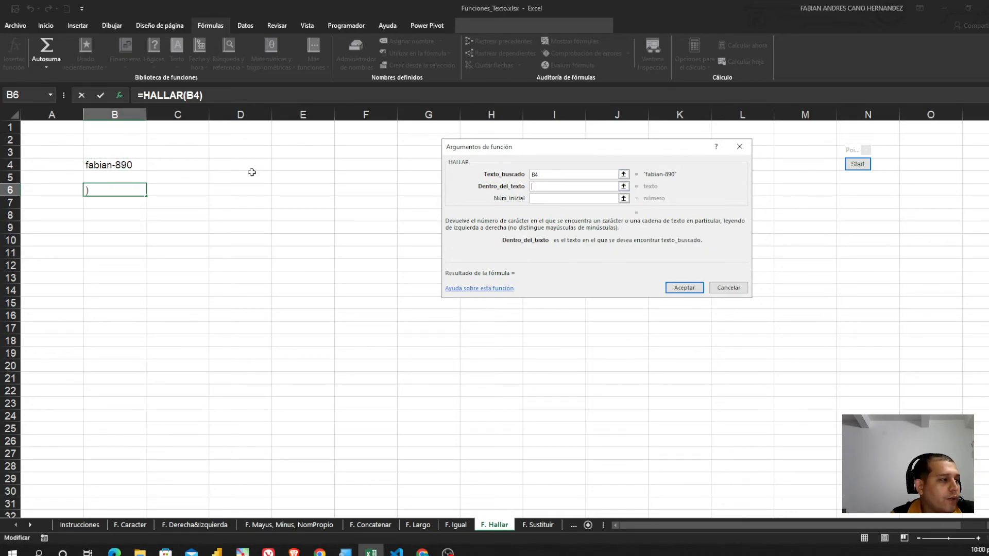
key("shift+Tab")
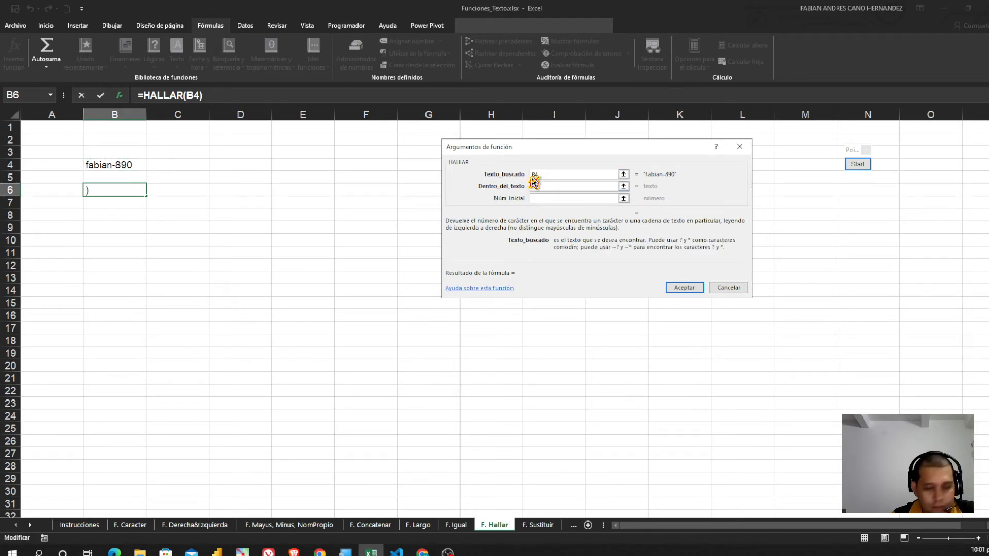
key("BackSpace")
key("BackSpace")
Search for 890 within B4 and confirm, so B6 shows 8
type("890")
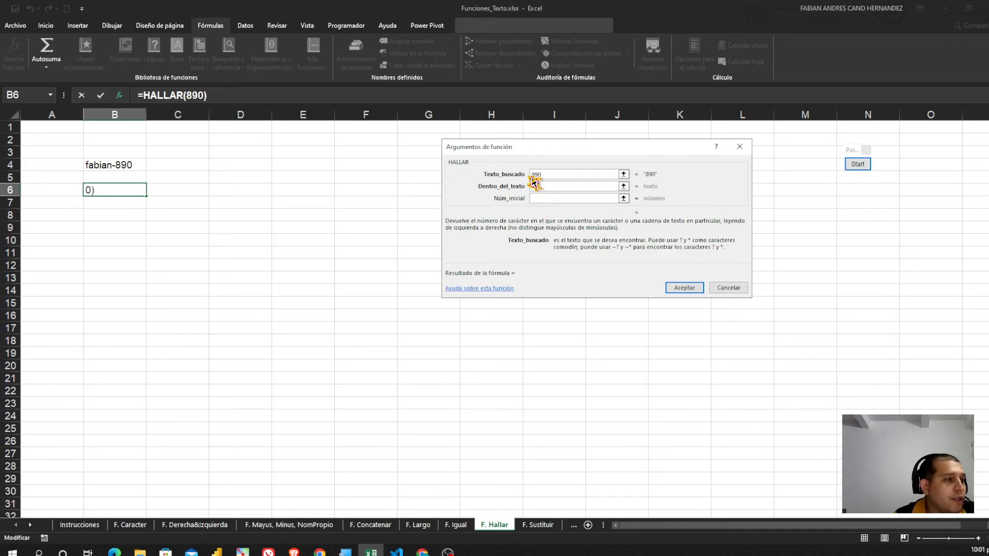
left_click(543, 186)
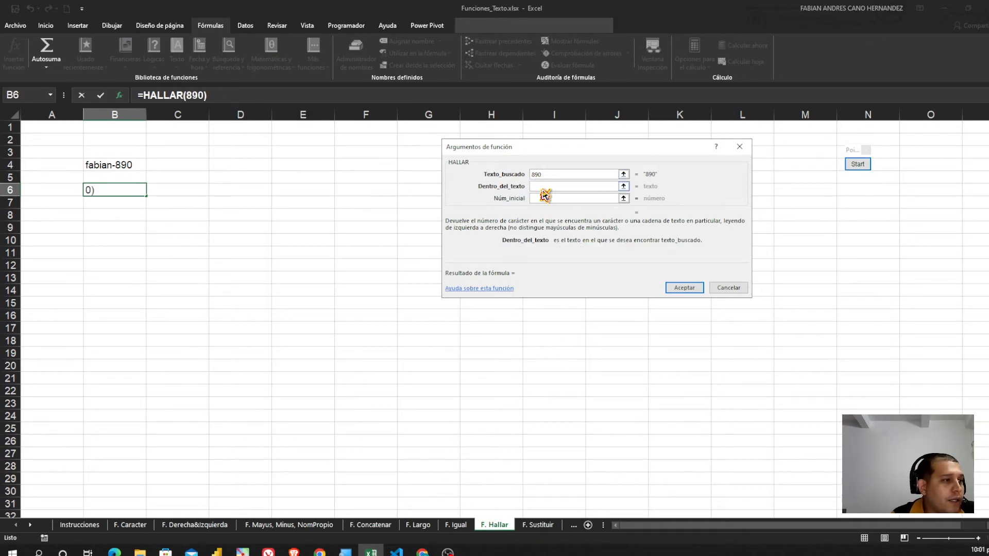
left_click(127, 165)
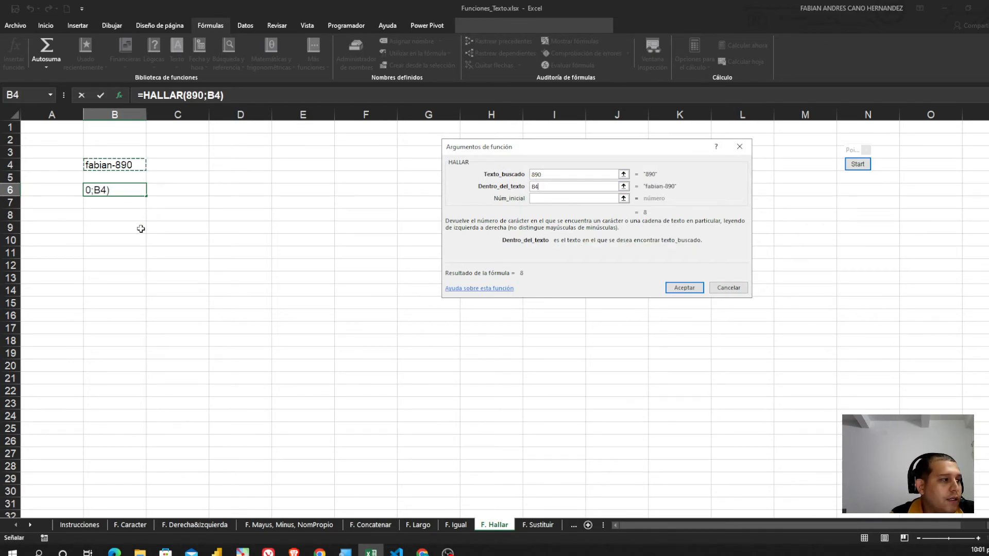
left_click(562, 199)
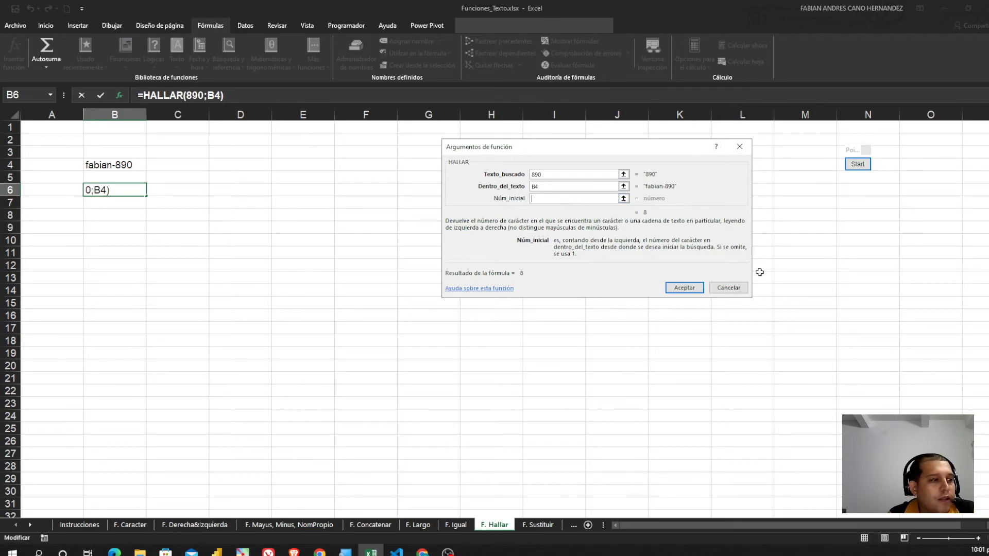
left_click(697, 290)
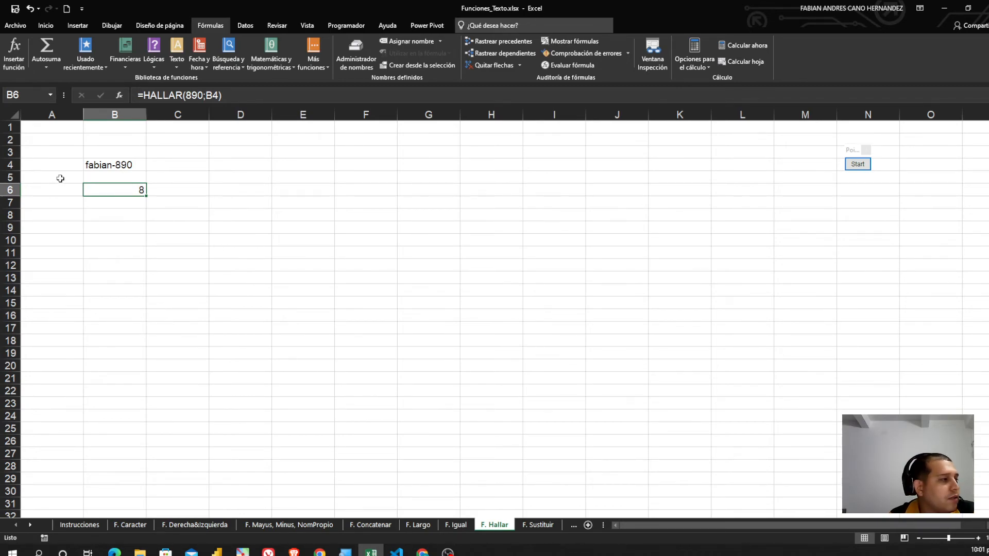
Check B4 and the HALLAR result in B6, then go to the F. Sustituir sheet
left_click(118, 166)
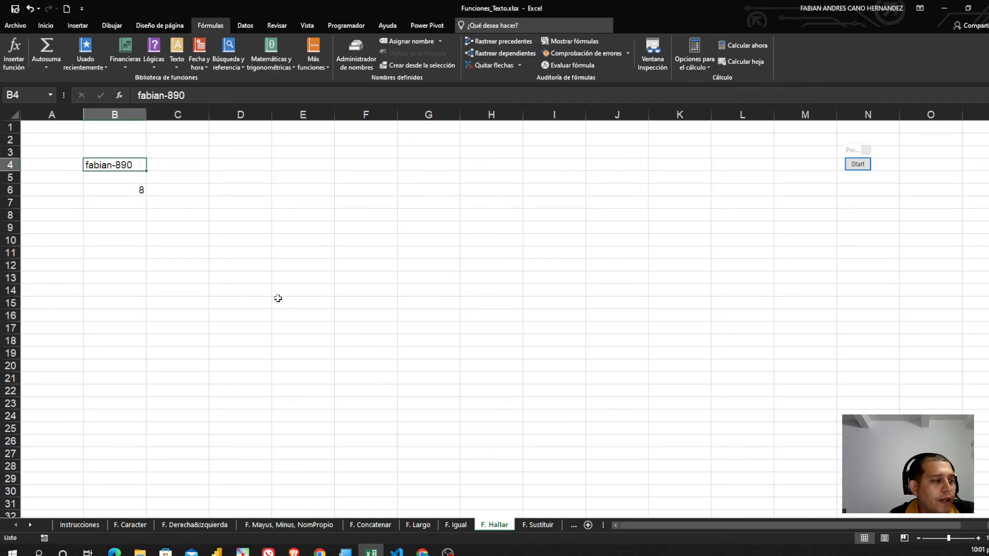
left_click(129, 191)
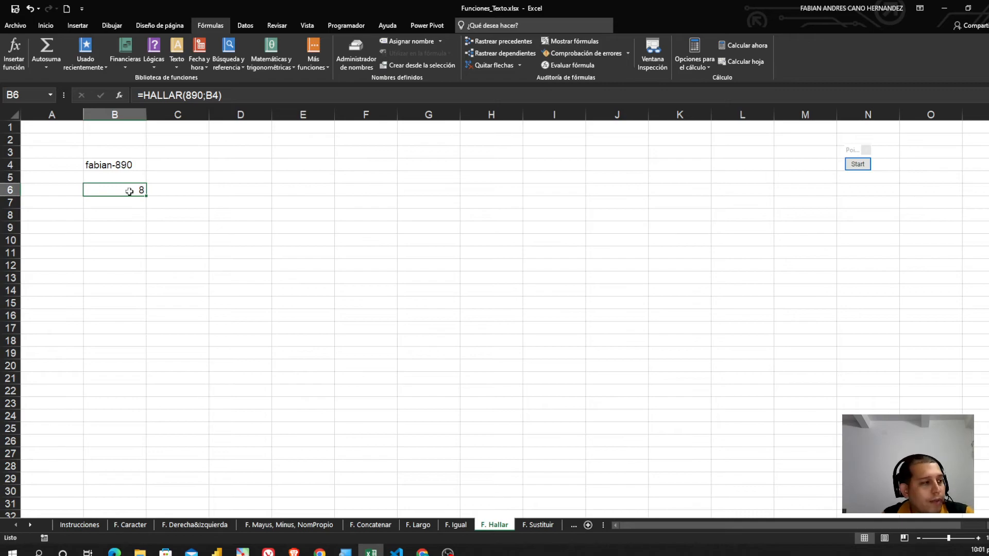
left_click(152, 221)
left_click(138, 191)
left_click_drag(122, 170, 127, 186)
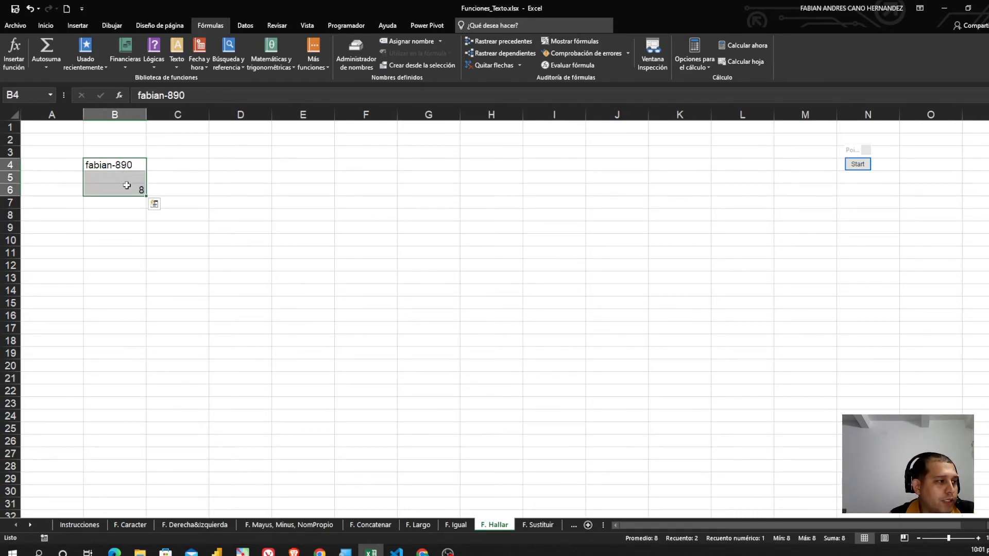
left_click(538, 525)
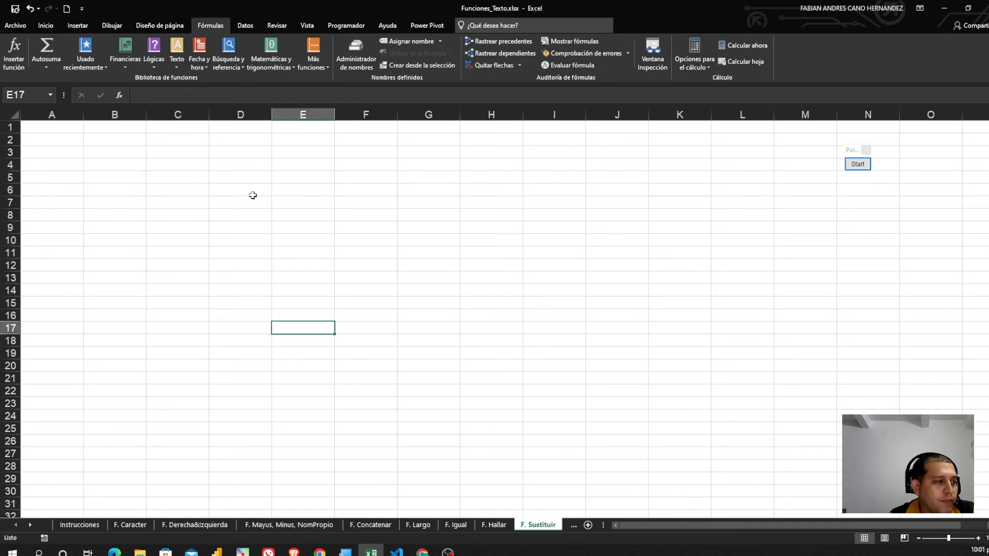
left_click(138, 196)
left_click(119, 165)
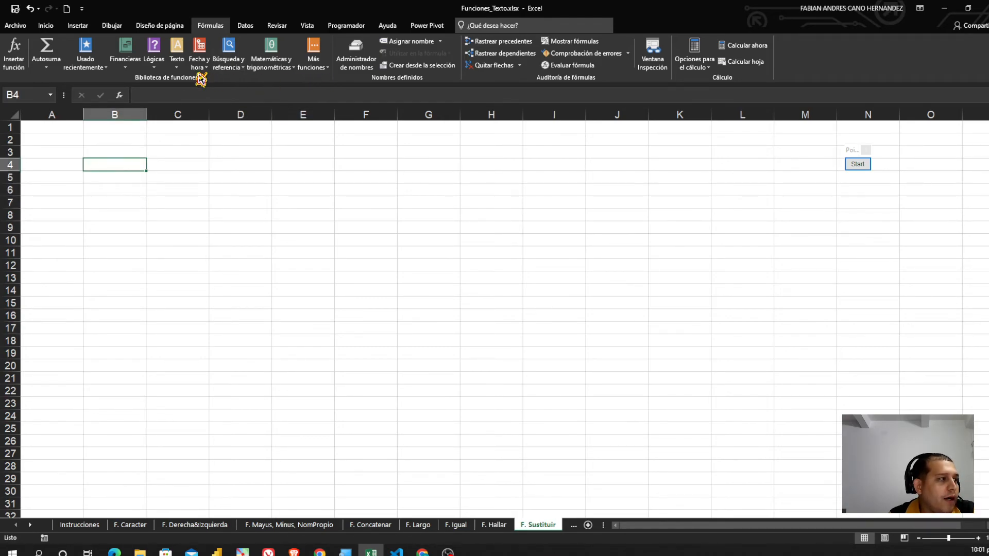
left_click(177, 57)
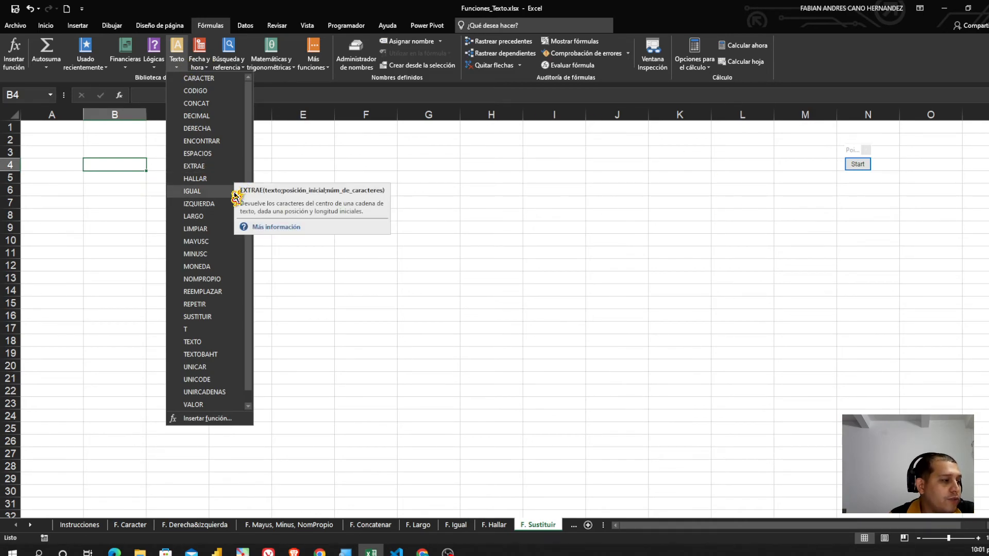
left_click(216, 317)
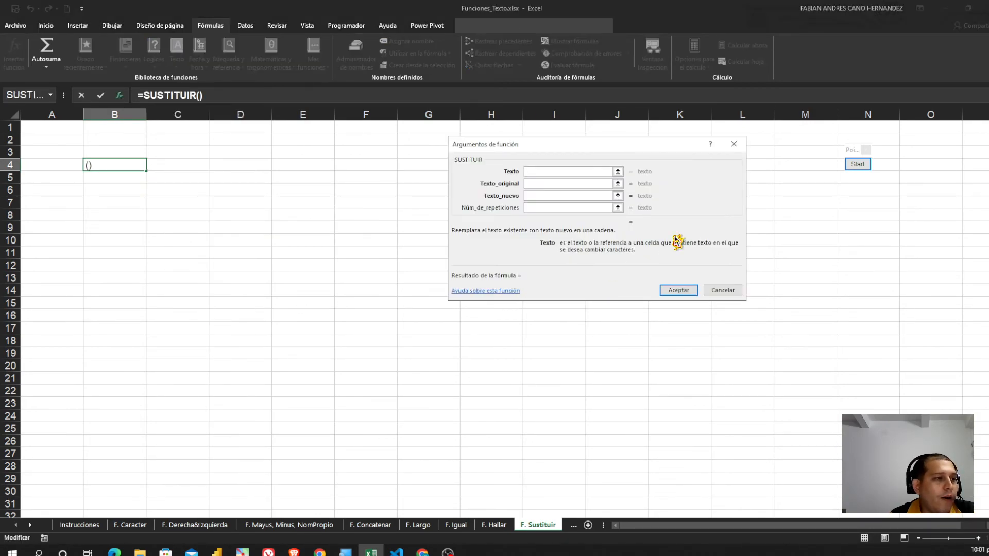
left_click(858, 164)
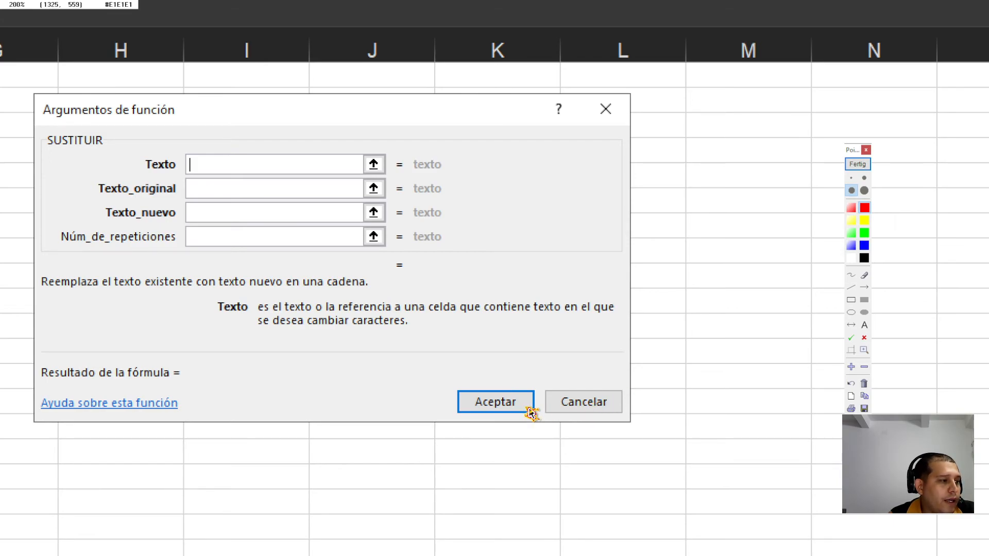
left_click(857, 164)
left_click(740, 292)
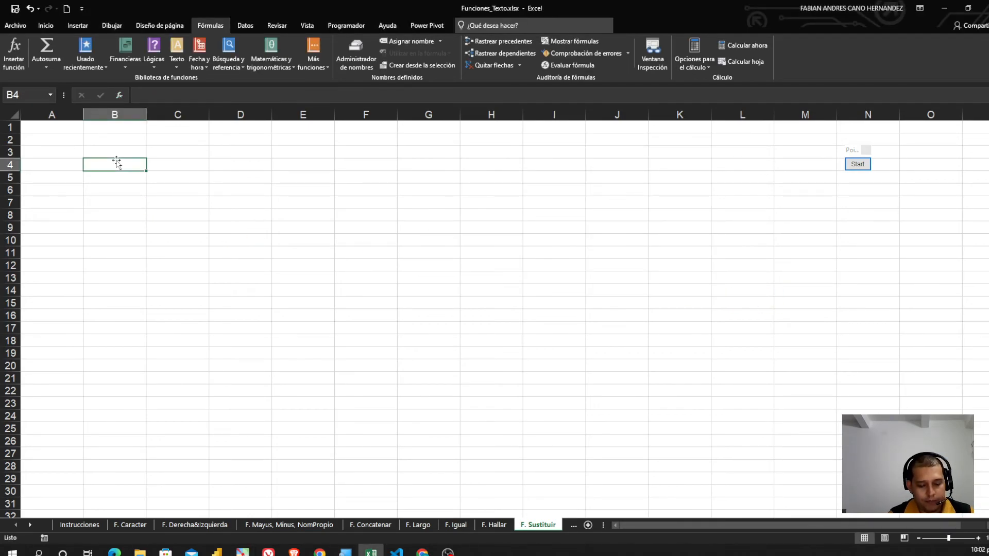
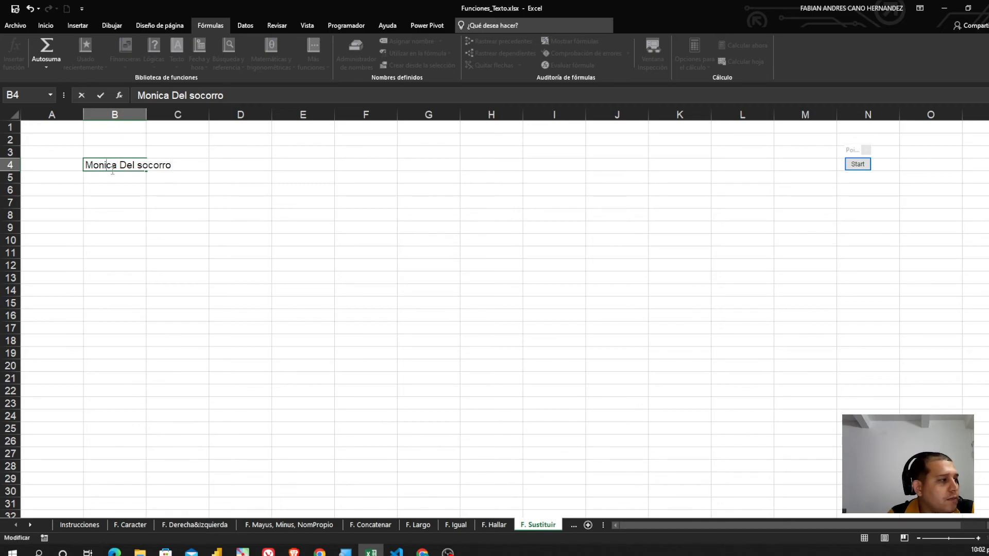
Type a three-word sample full name into B4 and commit it
left_click(130, 199)
left_click(125, 165)
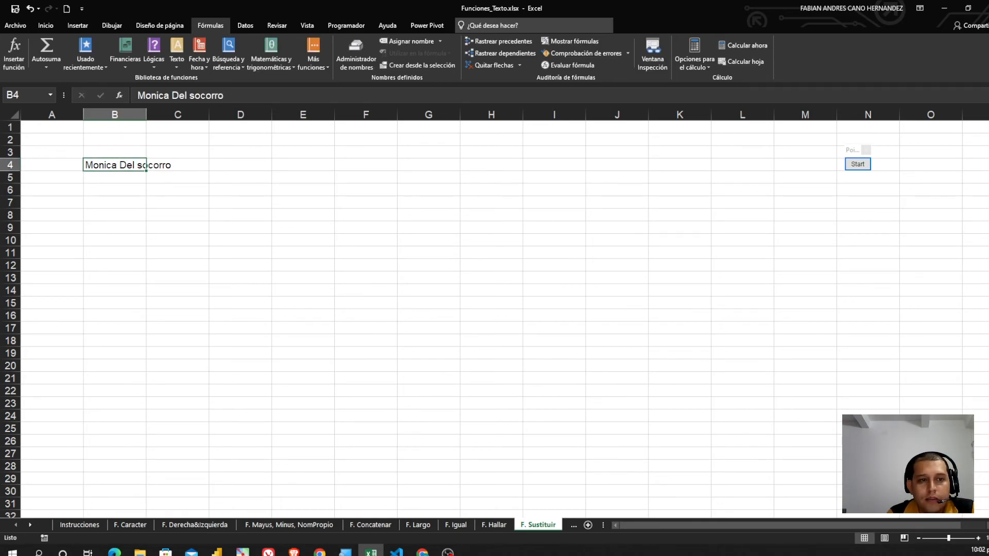
key("alt+Tab")
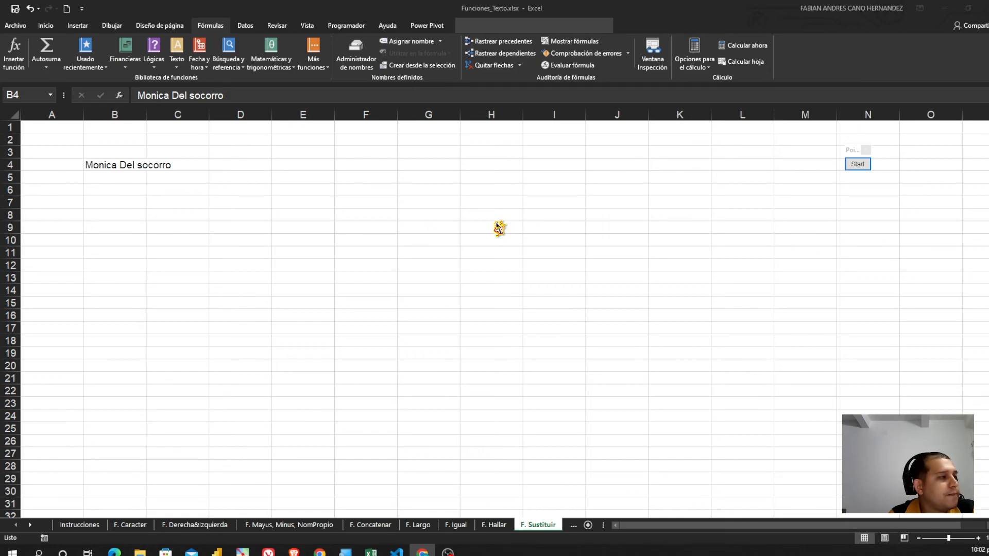
Insert a SUSTITUIR formula in D4 using B4 as the text to change
key("alt+Tab")
left_click(217, 166)
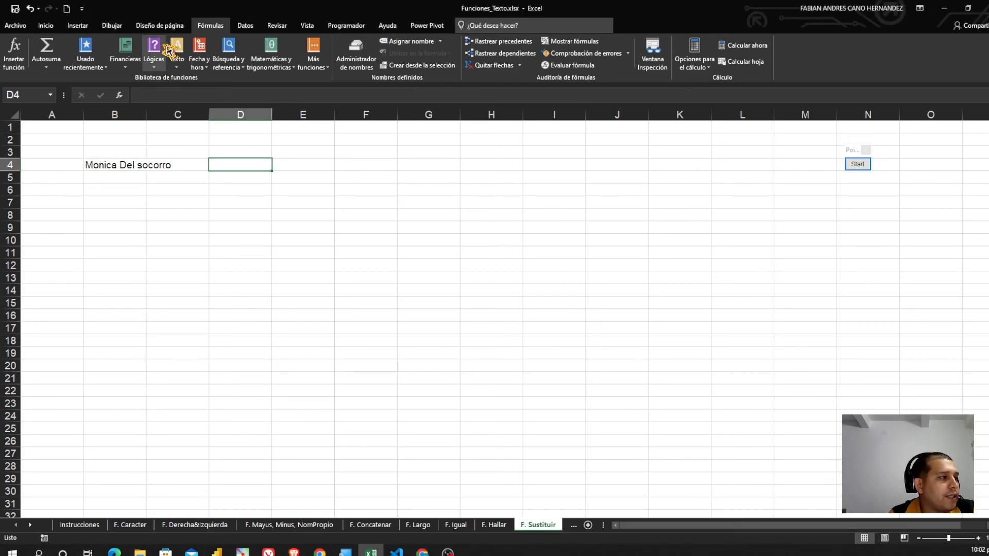
left_click(177, 60)
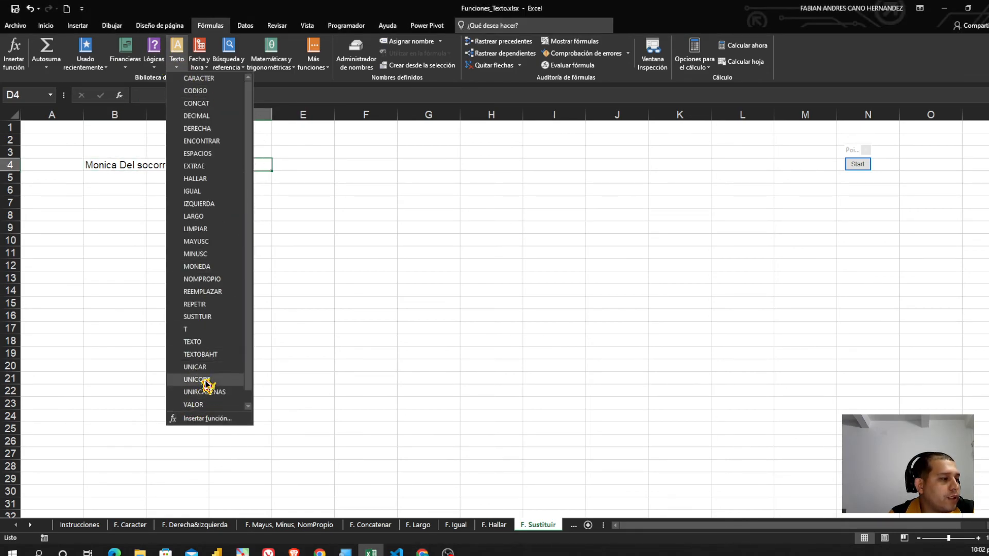
left_click(197, 317)
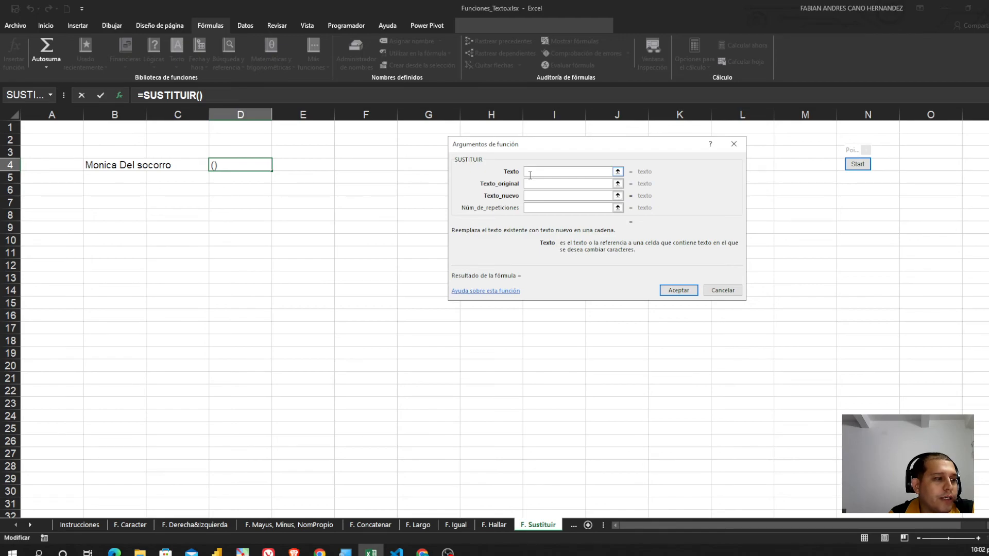
left_click(124, 170)
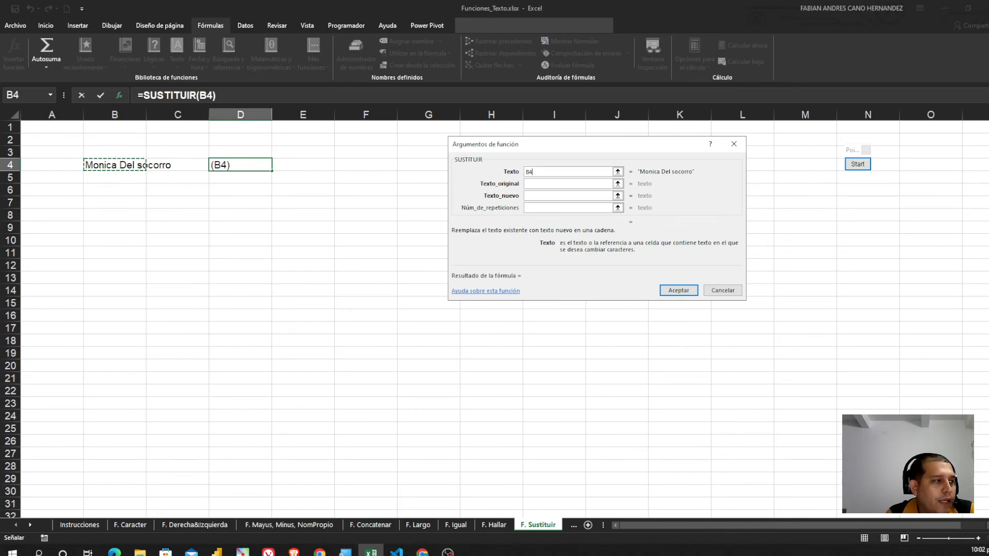
left_click(542, 184)
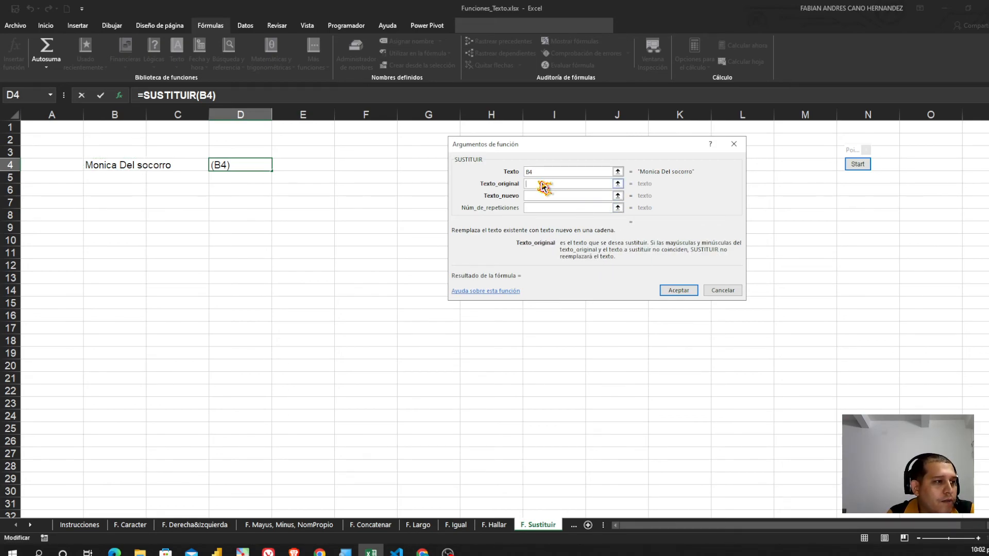
type("S")
left_click(532, 195)
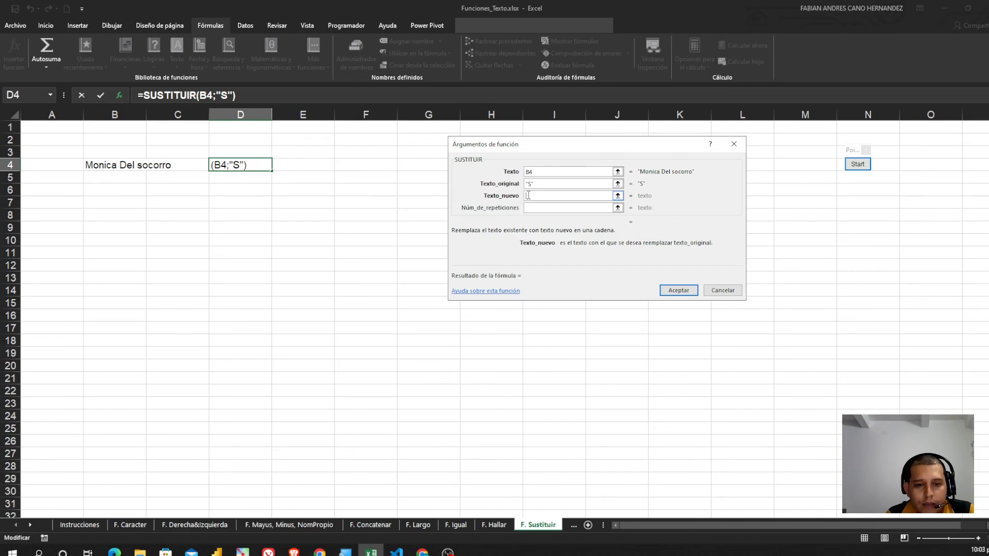
Set the old text to "s" and the new text to "S", and confirm
left_click(528, 184)
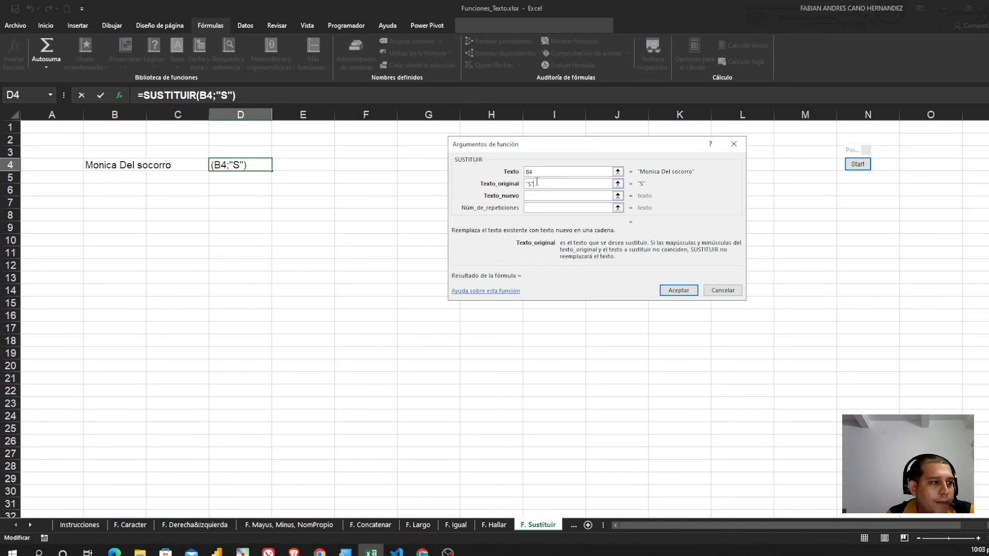
left_click(556, 185)
key("BackSpace")
key("BackSpace")
key("BackSpace")
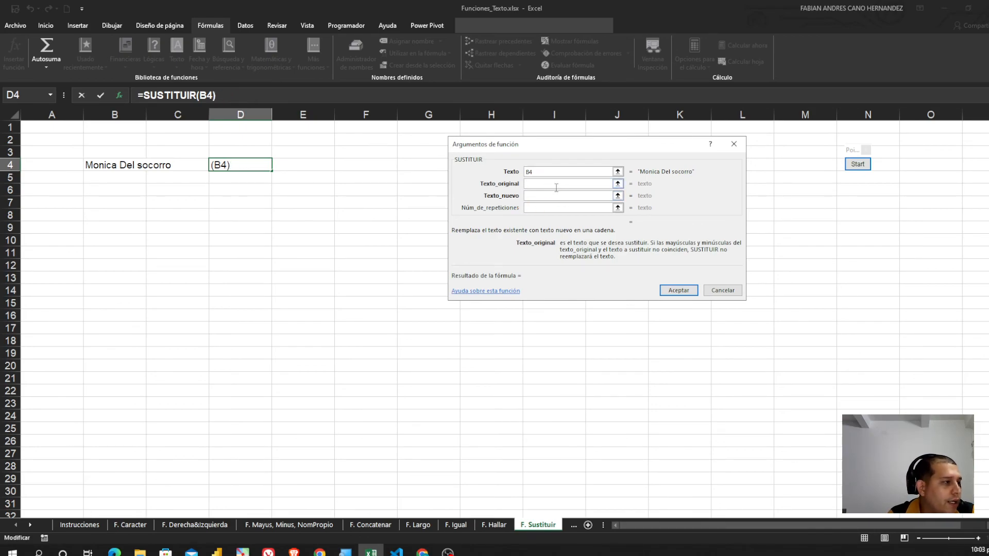
type("s")
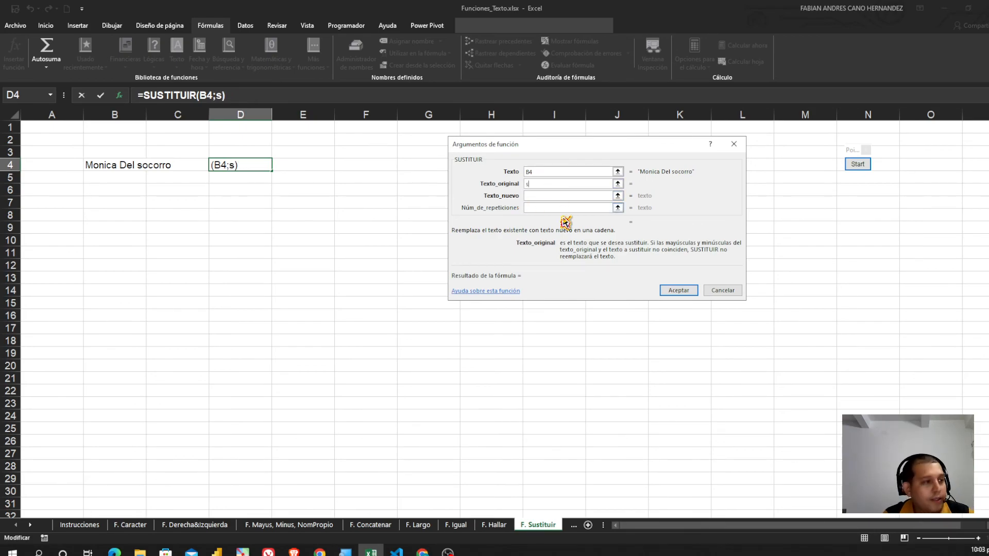
left_click(540, 199)
type("S")
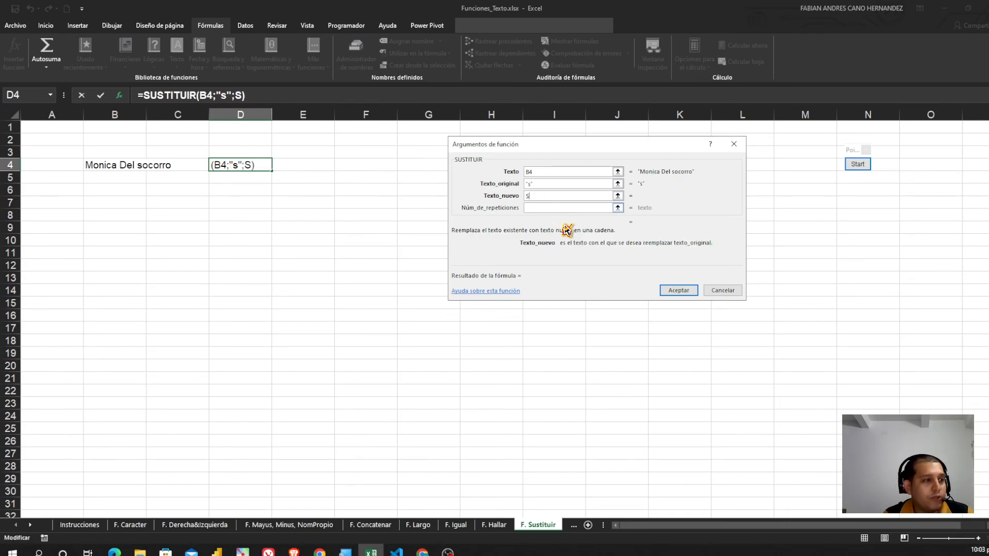
left_click(679, 291)
Auto-fit columns B to D, then move to the F. Moneda sheet
left_click(251, 177)
left_click(249, 164)
left_click_drag(128, 163, 242, 165)
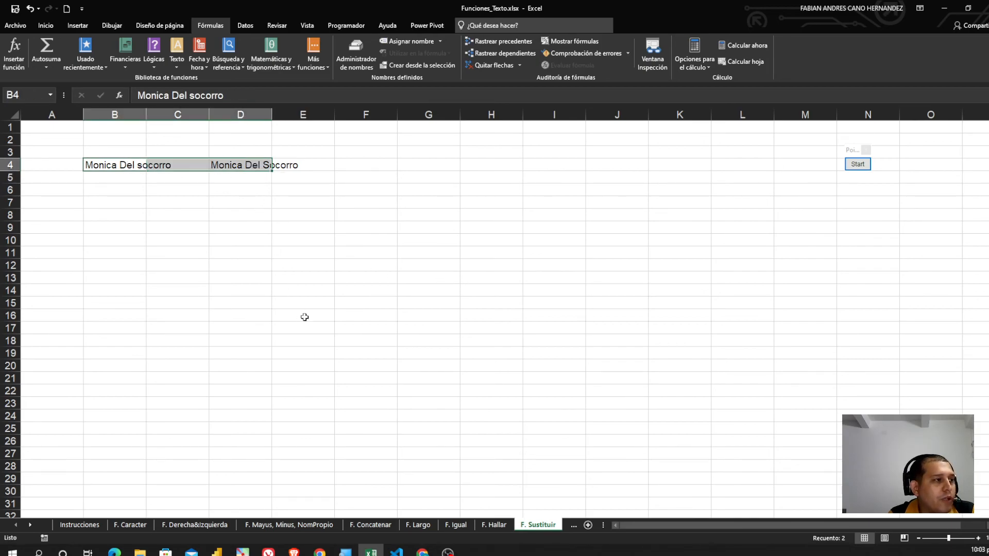
left_click(304, 316)
left_click_drag(119, 114, 274, 116)
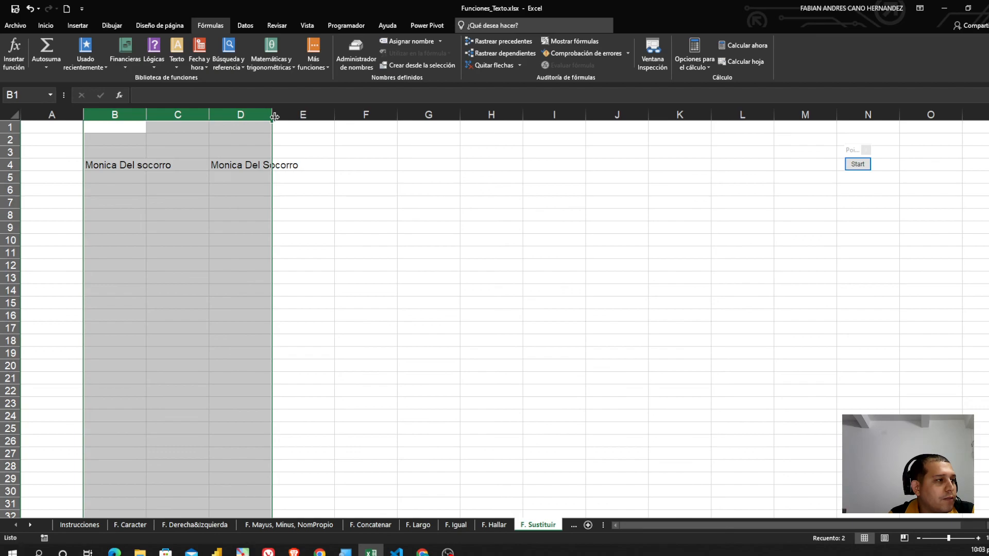
double_click(274, 117)
left_click(404, 201)
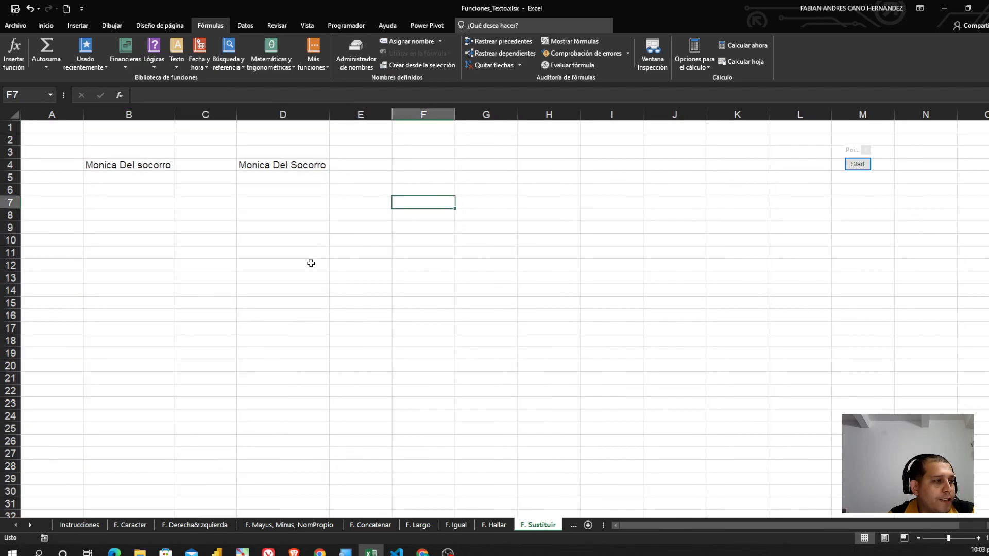
left_click(573, 524)
Enter =MONEDA(700) in B3, displaying $ 700,00
left_click(244, 150)
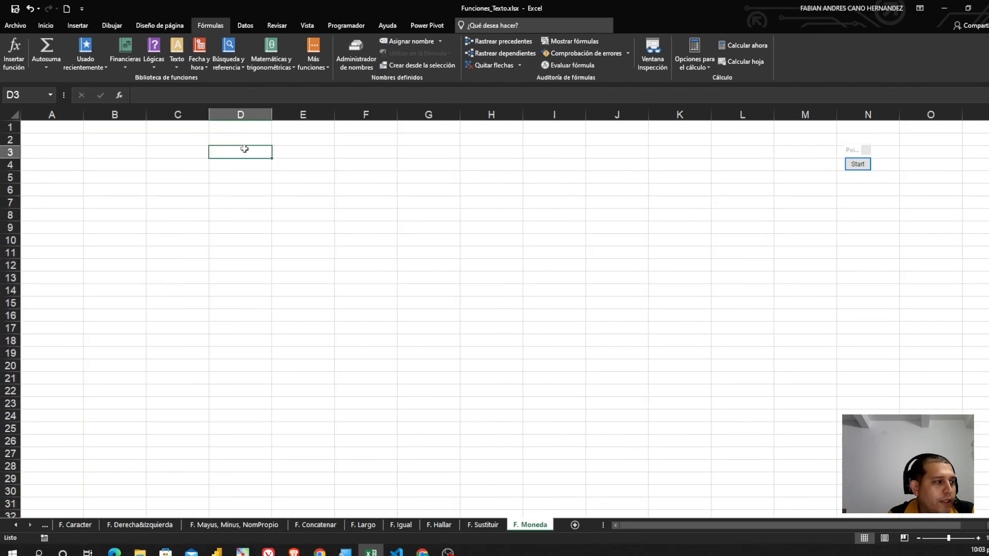
left_click(127, 163)
left_click(121, 155)
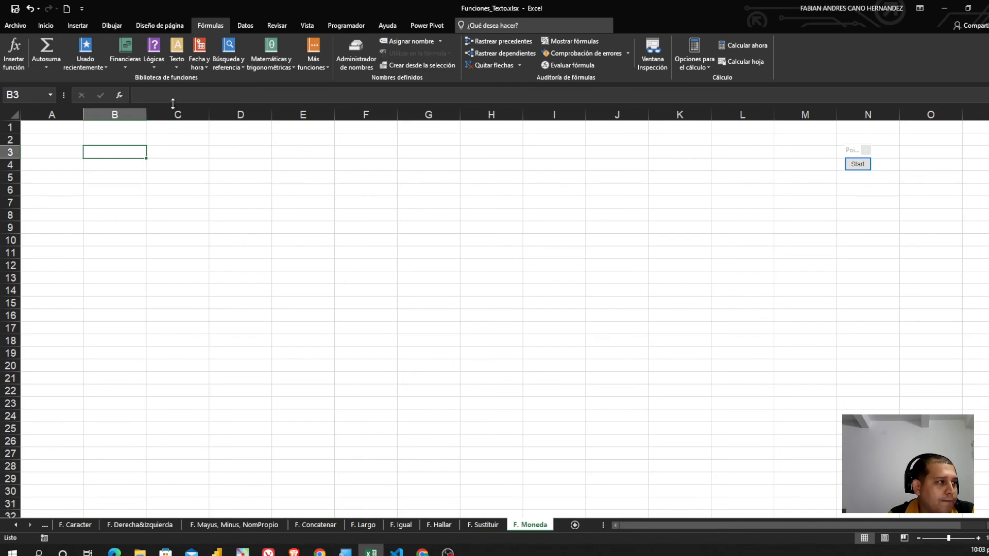
left_click(177, 61)
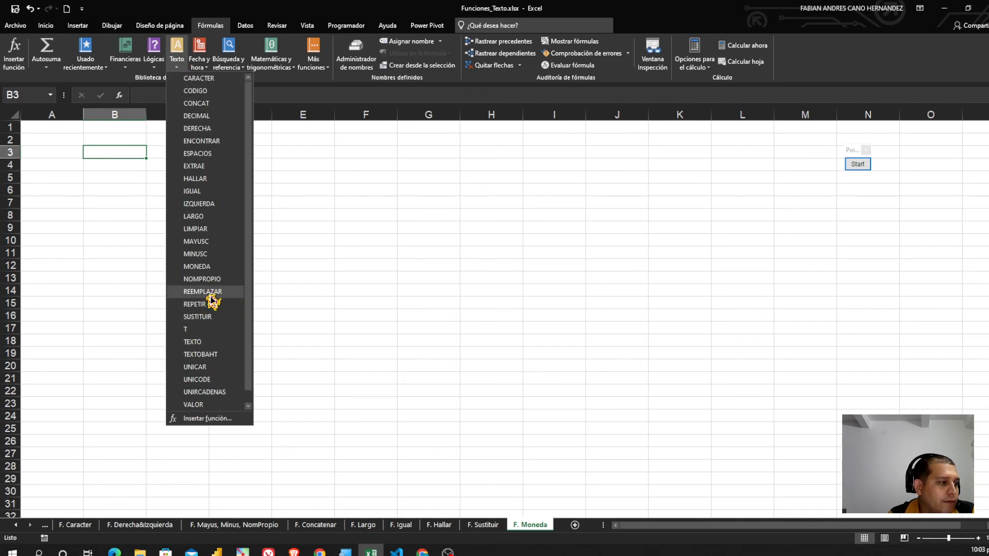
left_click(208, 267)
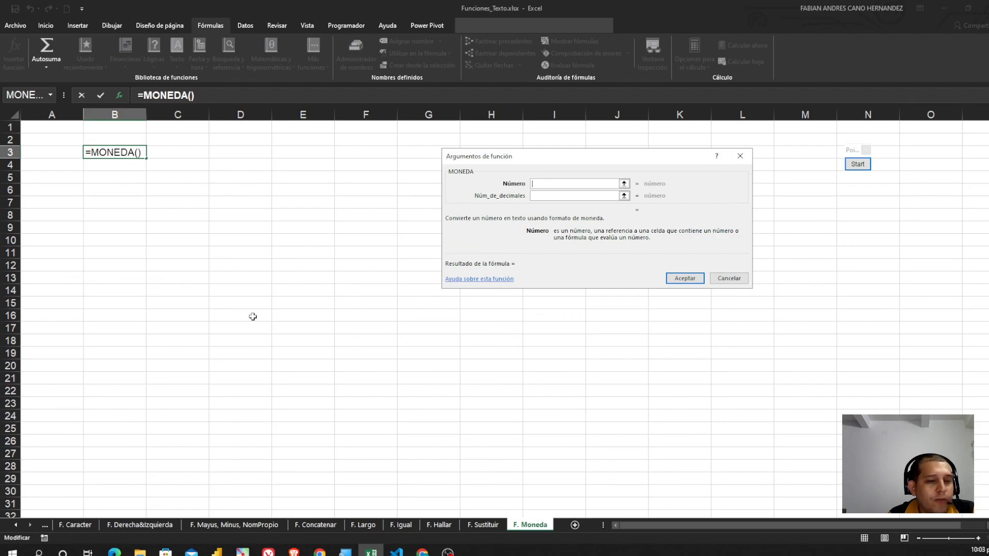
key("alt+Tab")
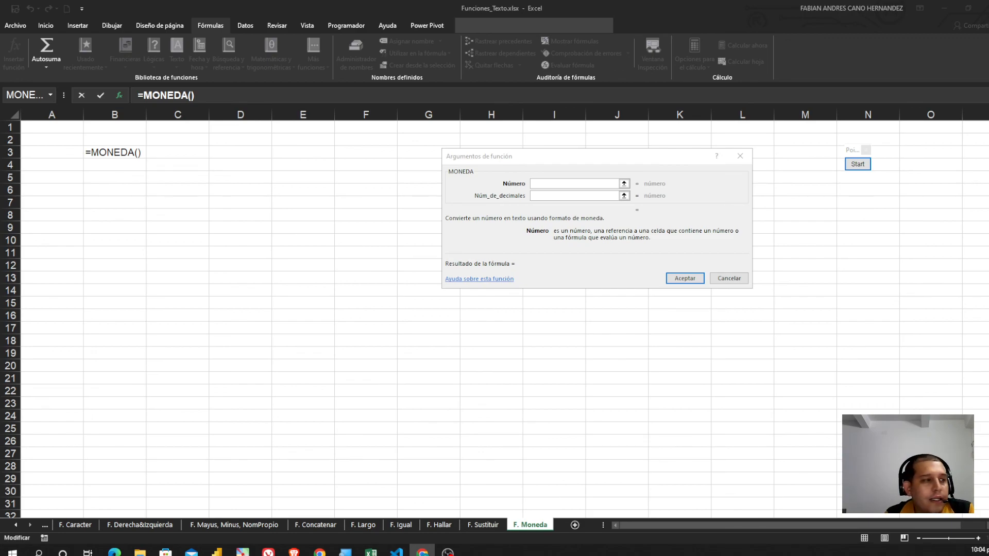
left_click(562, 197)
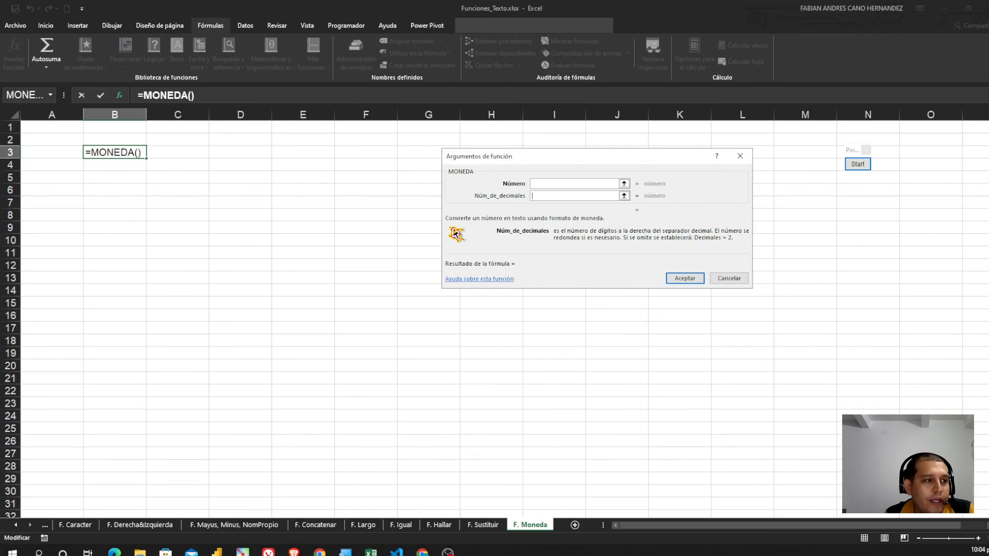
left_click(554, 186)
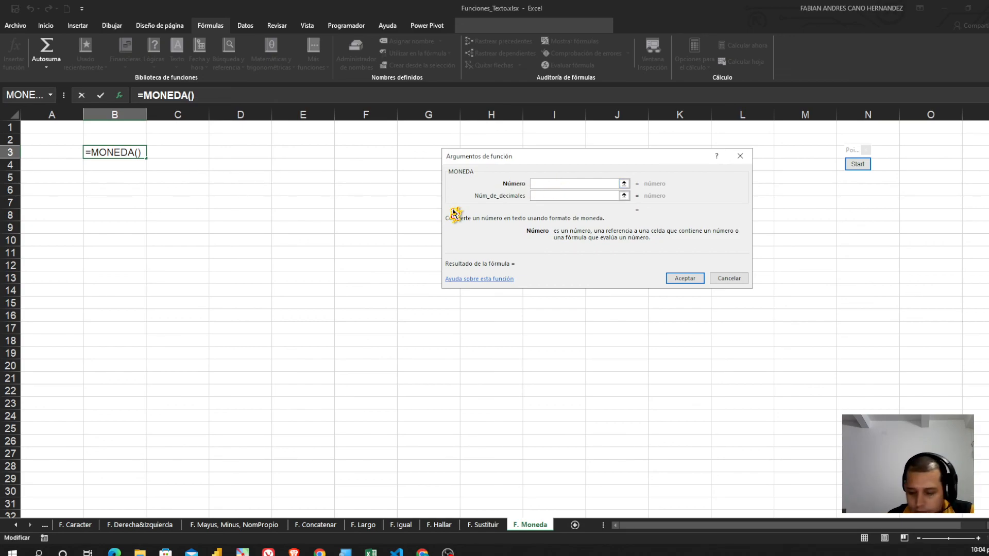
type("700")
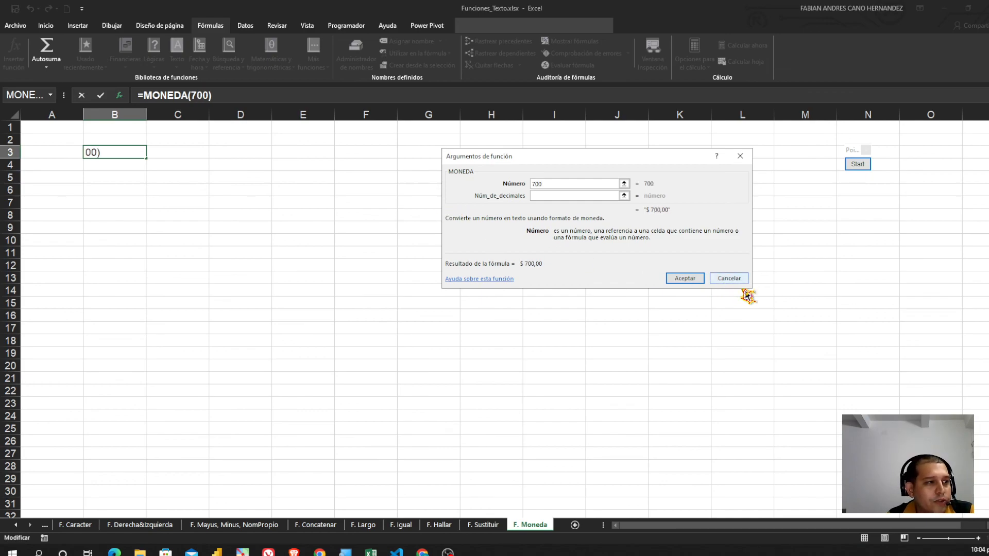
left_click(697, 280)
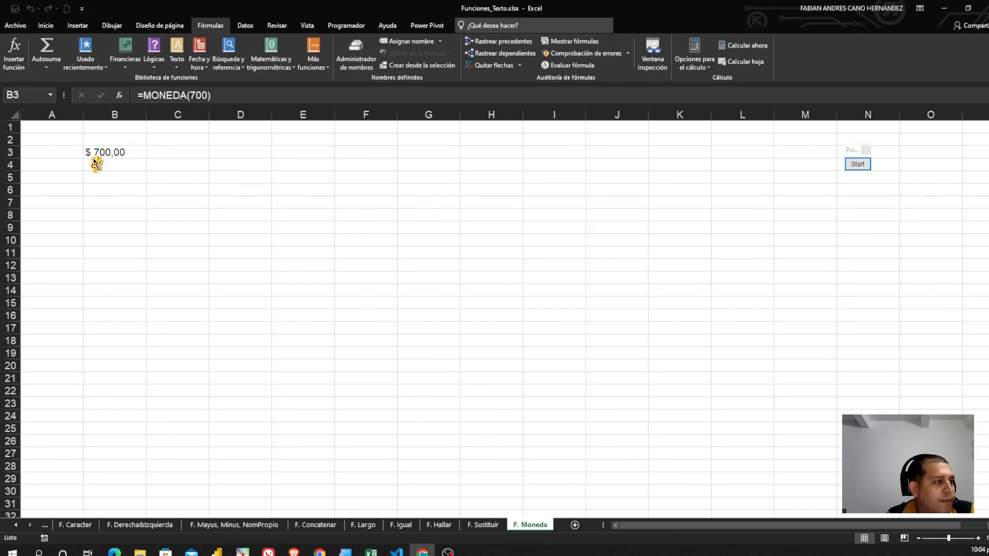